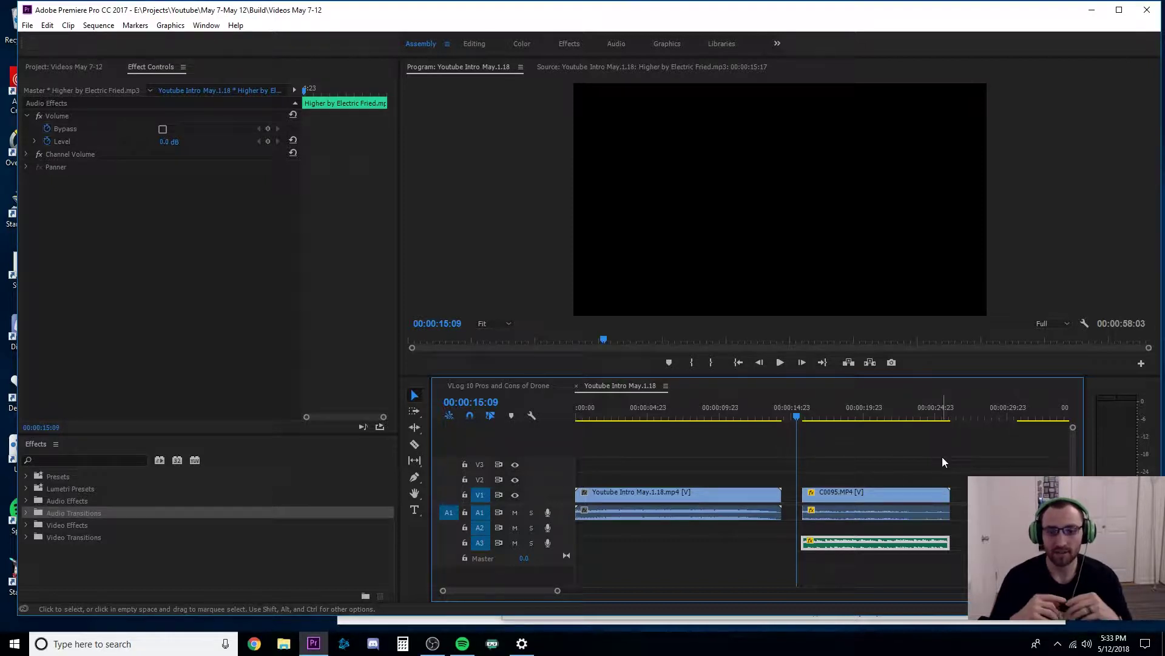
- Scroll the timeline back to the C0095 clip and select it
{"action": "left_click", "coordinate": [1013, 408]}
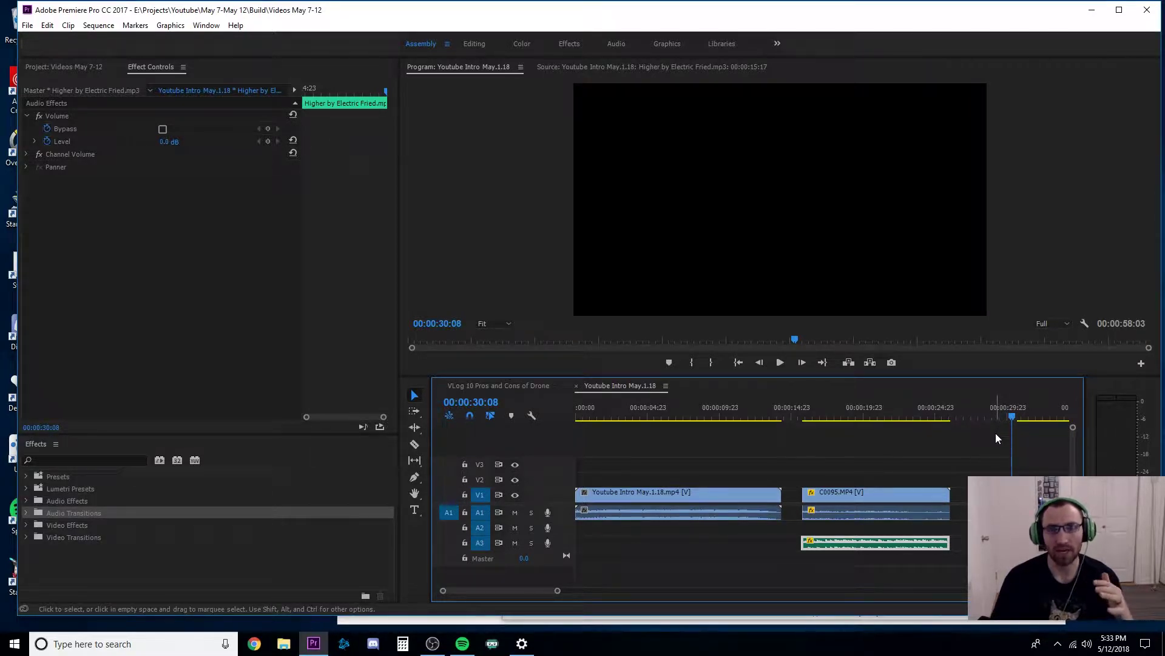
{"action": "scroll", "coordinate": [998, 447], "scroll_direction": "down", "scroll_amount": 3}
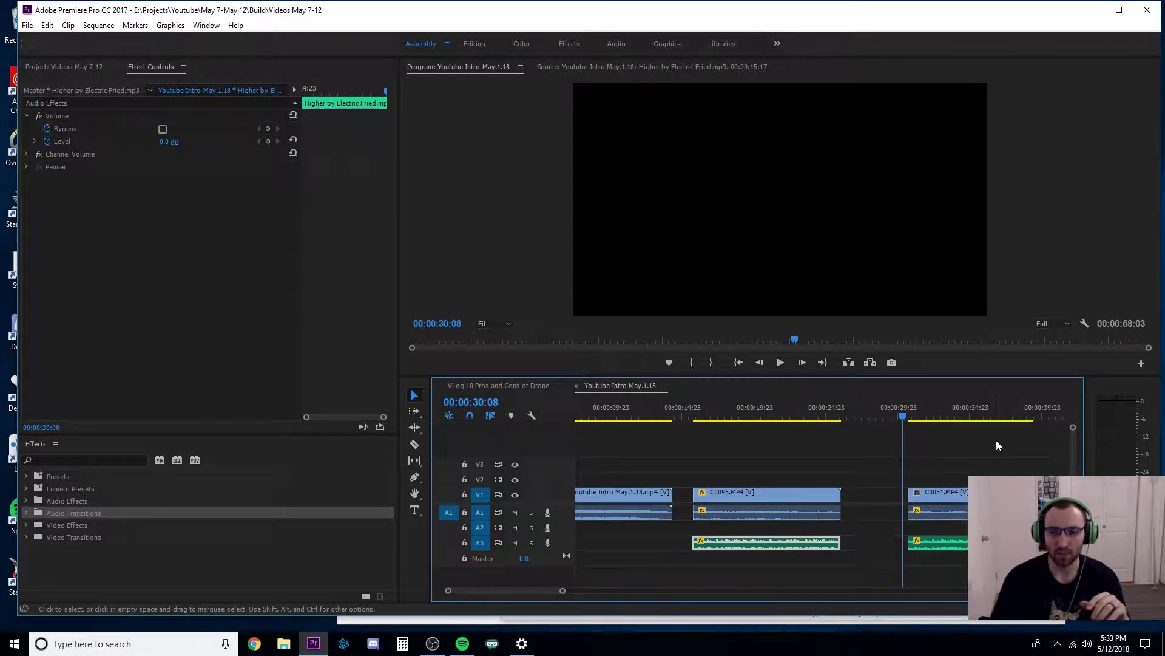
{"action": "scroll", "coordinate": [996, 440], "scroll_direction": "down", "scroll_amount": 2}
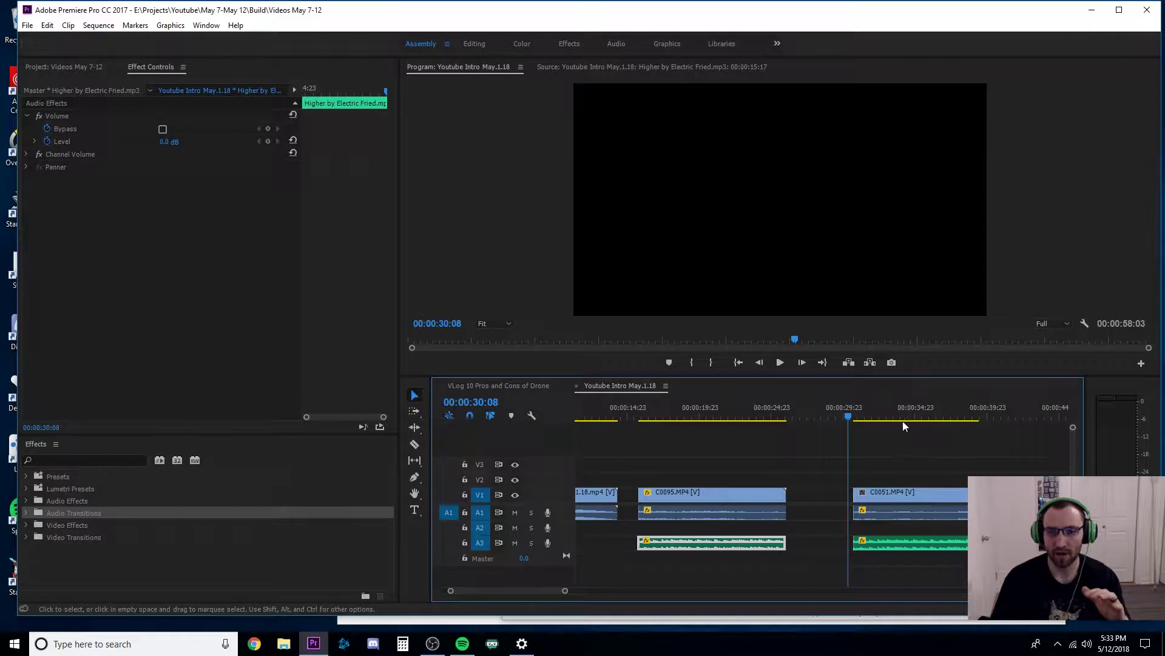
{"action": "scroll", "coordinate": [903, 426], "scroll_direction": "down", "scroll_amount": 5}
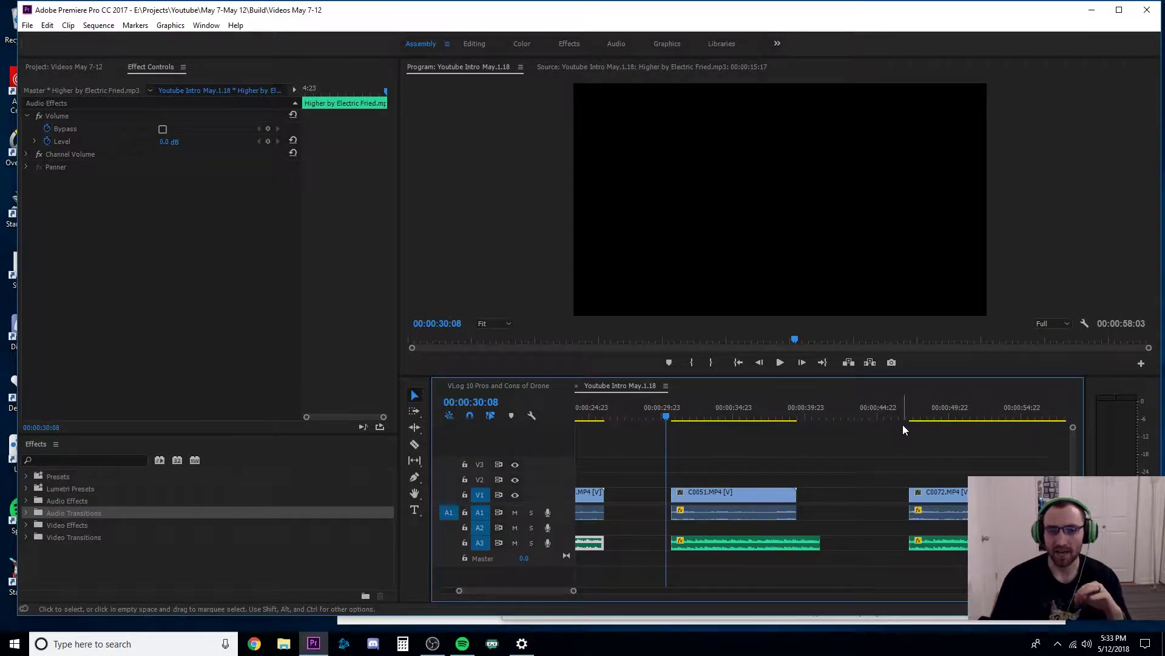
{"action": "scroll", "coordinate": [901, 428], "scroll_direction": "down", "scroll_amount": 2}
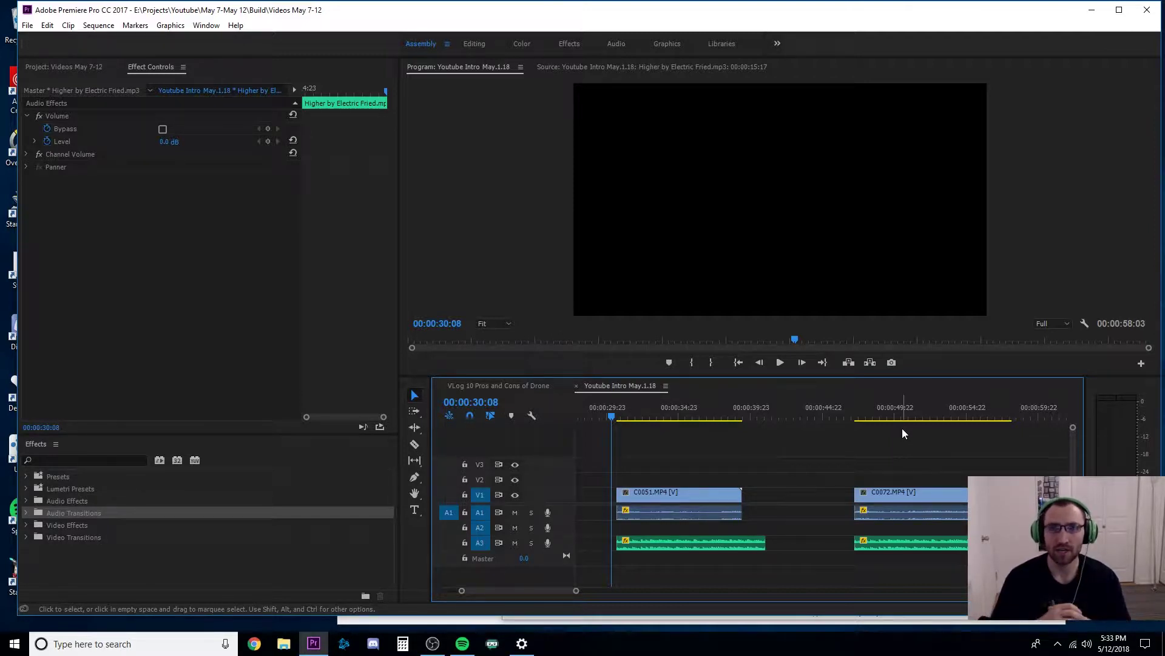
{"action": "scroll", "coordinate": [763, 520], "scroll_direction": "up", "scroll_amount": 5}
{"action": "left_click", "coordinate": [674, 416]}
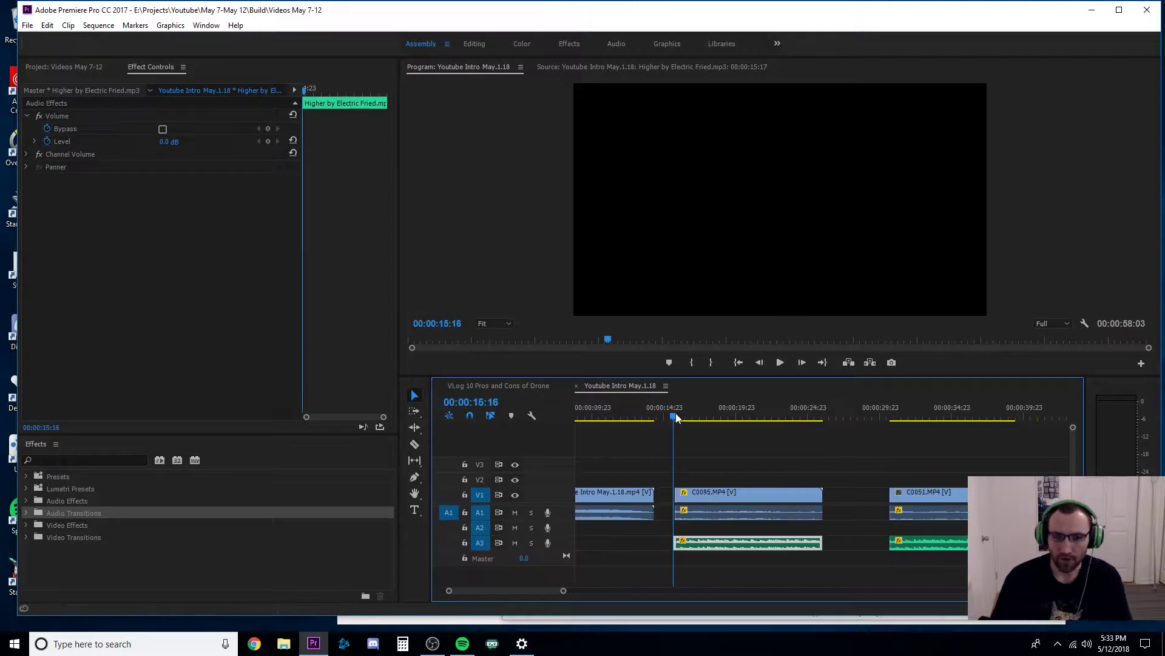
{"action": "left_click", "coordinate": [675, 416]}
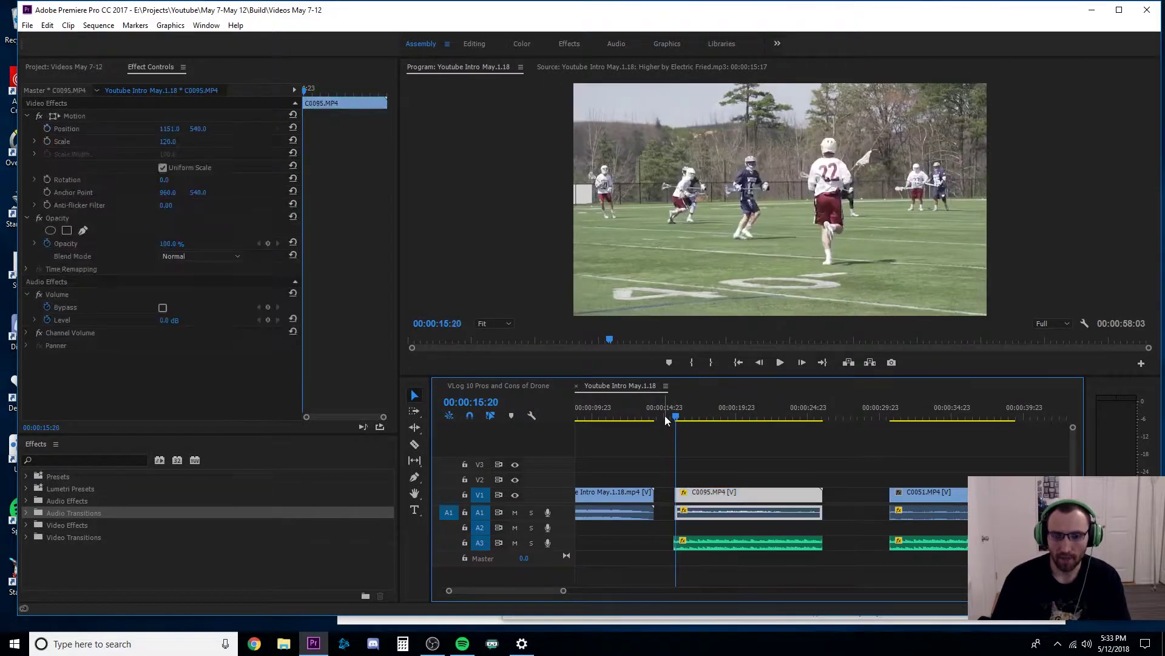
{"action": "key", "text": "ctrl+z"}
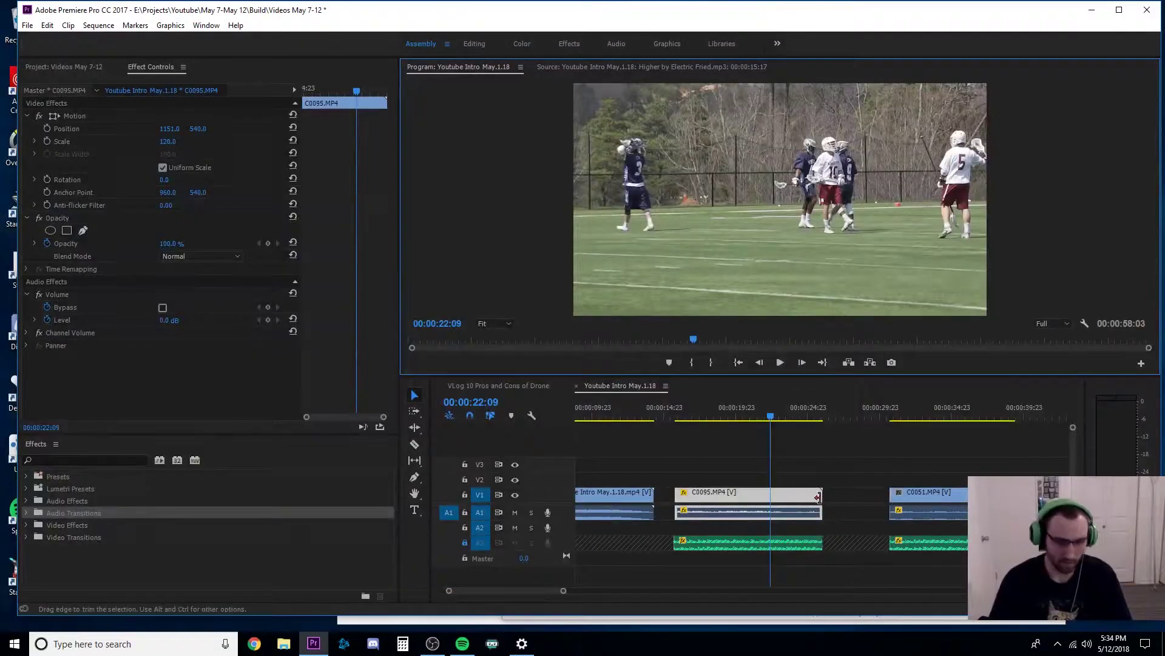
- Zoom in on C0095, play it from its start, and scrub to 18:01
{"action": "key", "text": "equal"}
{"action": "key", "text": "equal"}
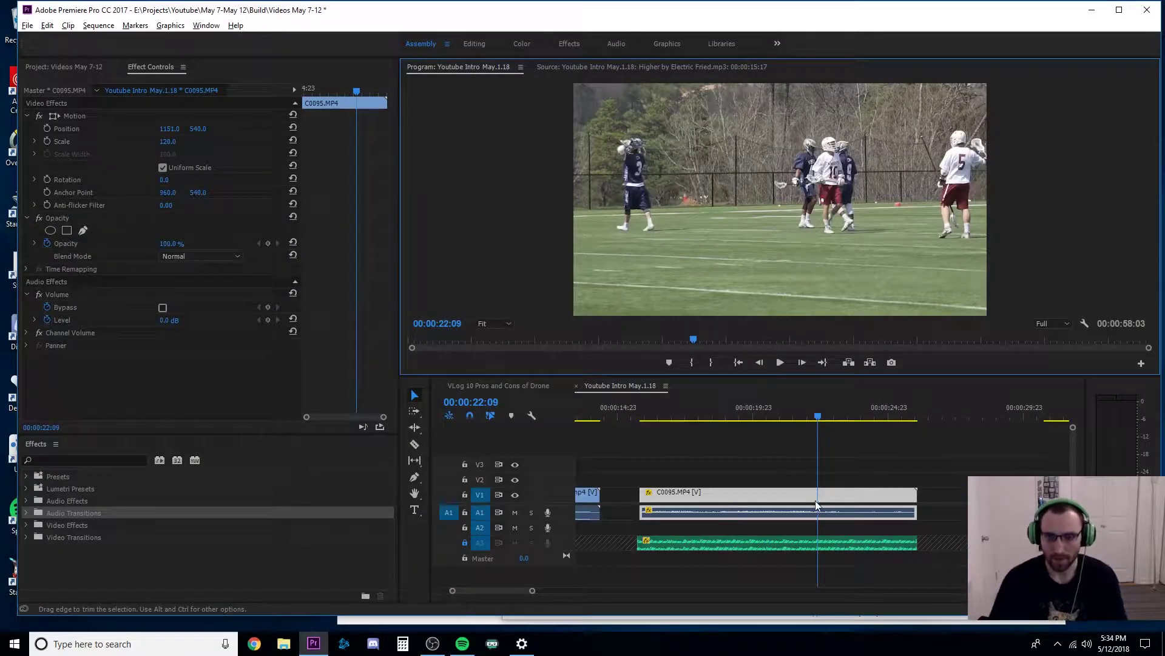
{"action": "left_click", "coordinate": [663, 427]}
{"action": "key", "text": "Up"}
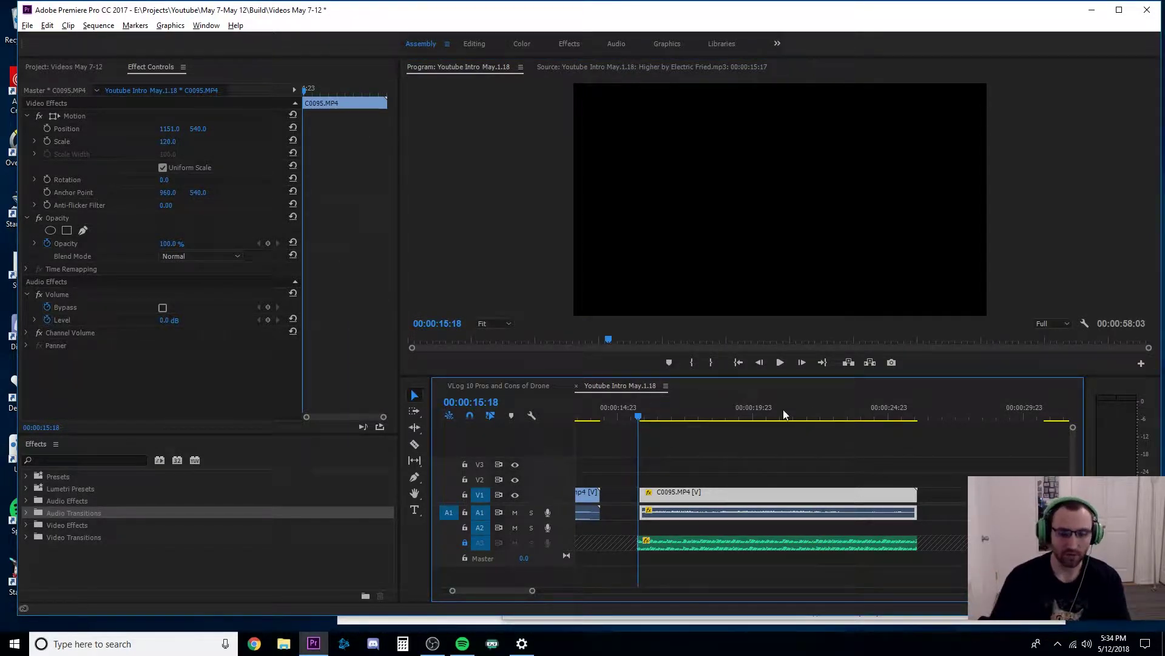
{"action": "key", "text": "space"}
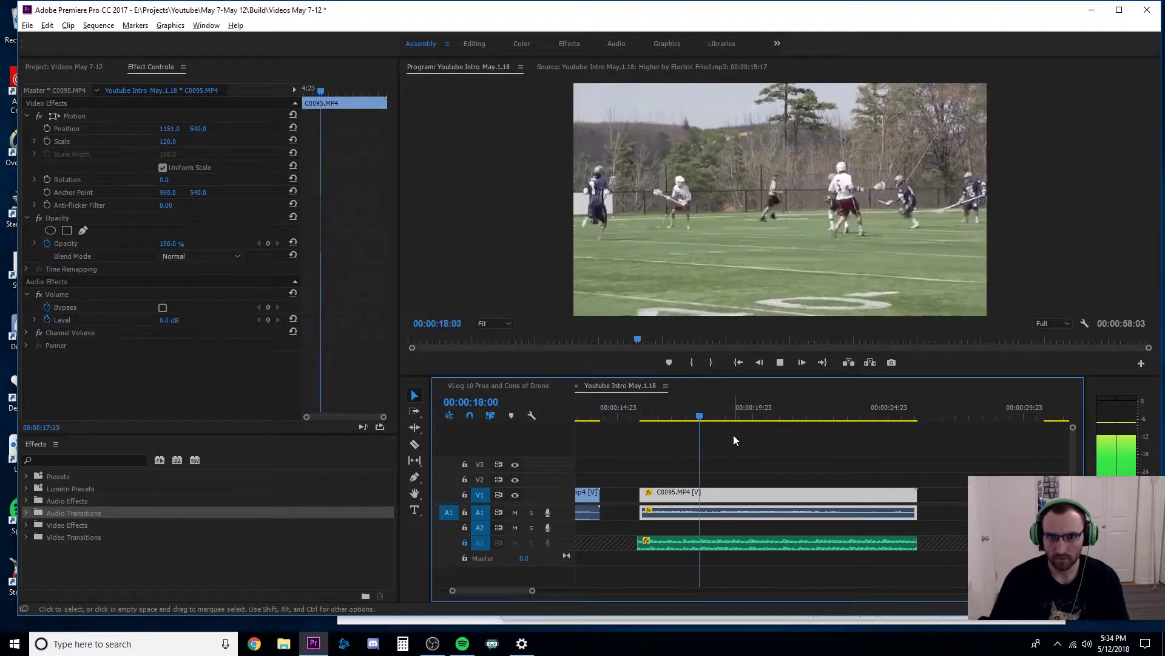
{"action": "key", "text": "space"}
{"action": "left_click", "coordinate": [674, 415]}
{"action": "key", "text": "space"}
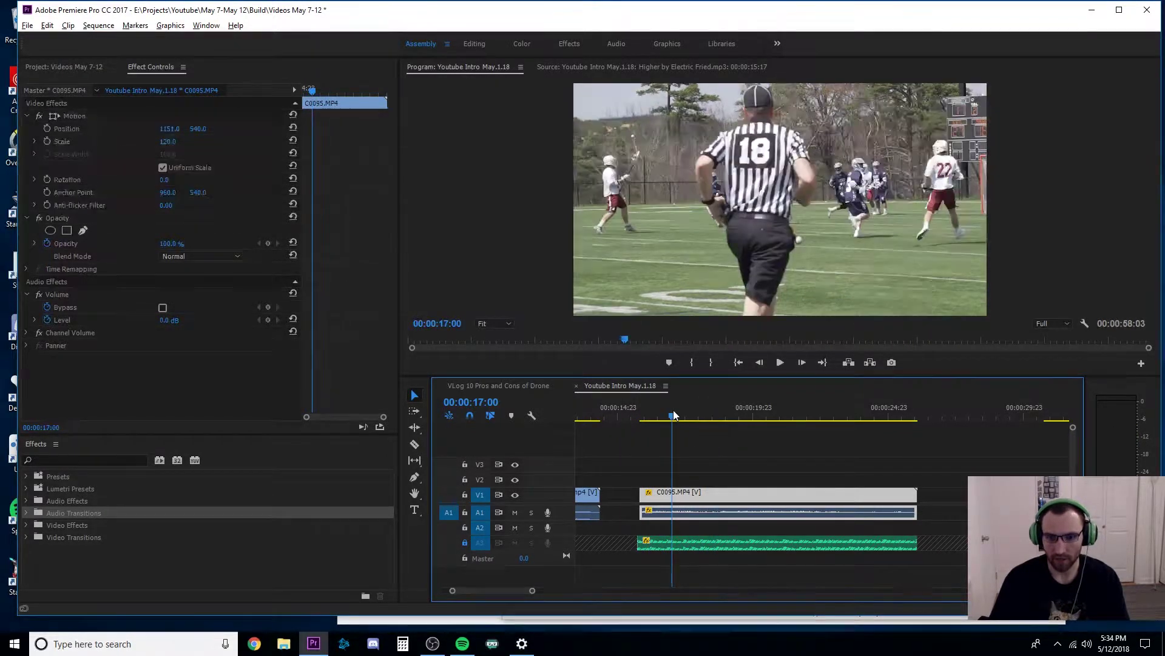
{"action": "key", "text": "space"}
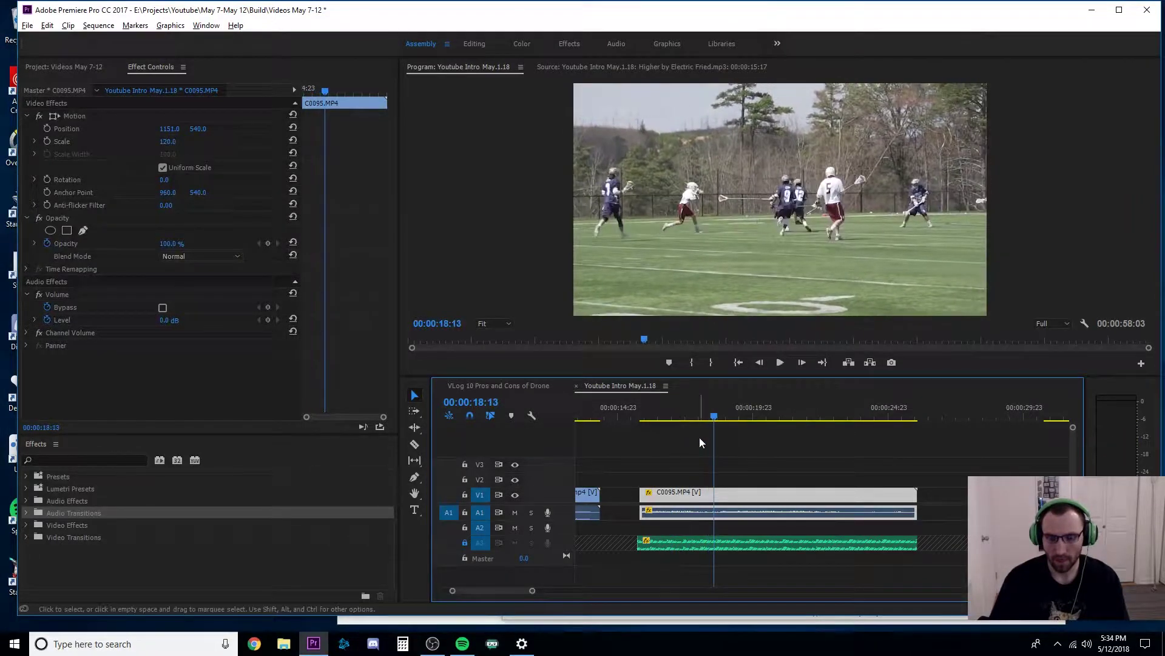
{"action": "left_click_drag", "start_coordinate": [698, 415], "coordinate": [703, 422]}
- Show C0095's Time Remapping > Speed line on the timeline clip
{"action": "right_click", "coordinate": [645, 473]}
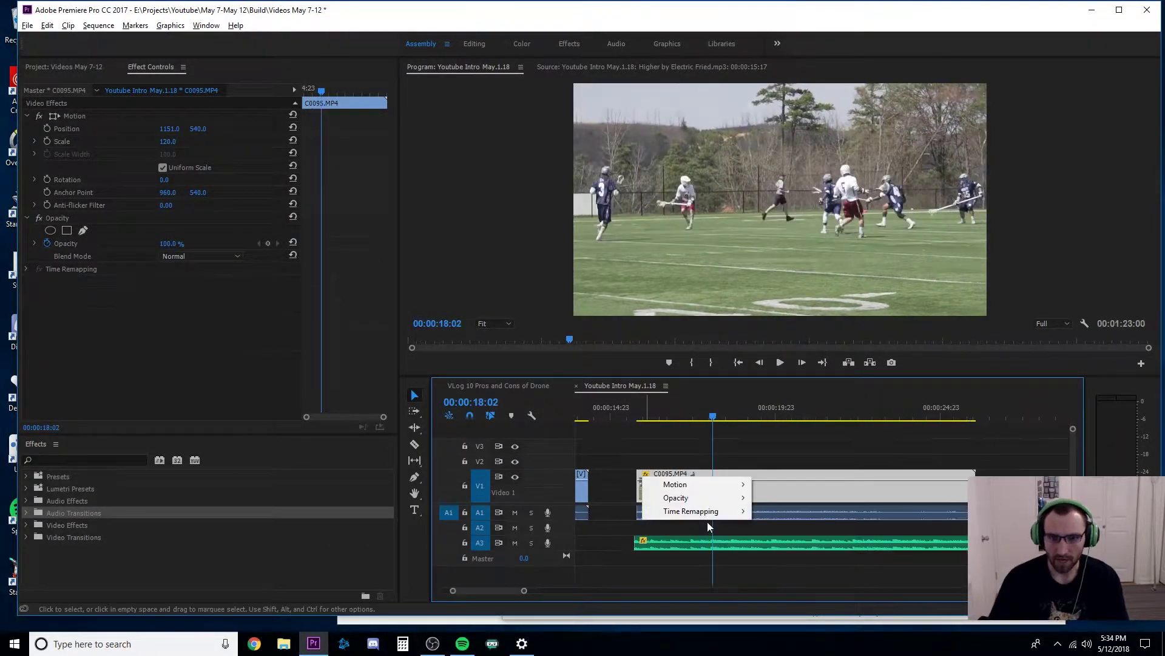
{"action": "mouse_move", "coordinate": [708, 513]}
{"action": "left_click", "coordinate": [774, 513]}
{"action": "left_click", "coordinate": [686, 415]}
{"action": "key", "text": "space"}
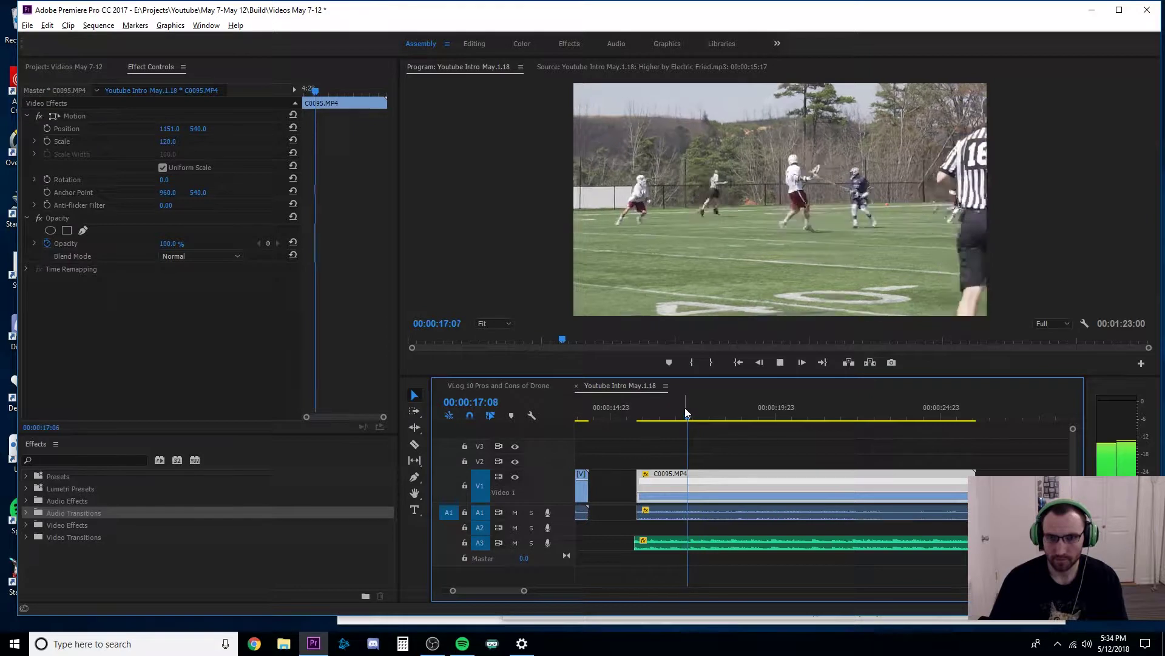
{"action": "key", "text": "space"}
{"action": "key", "text": "space"}
{"action": "key", "text": "space"}
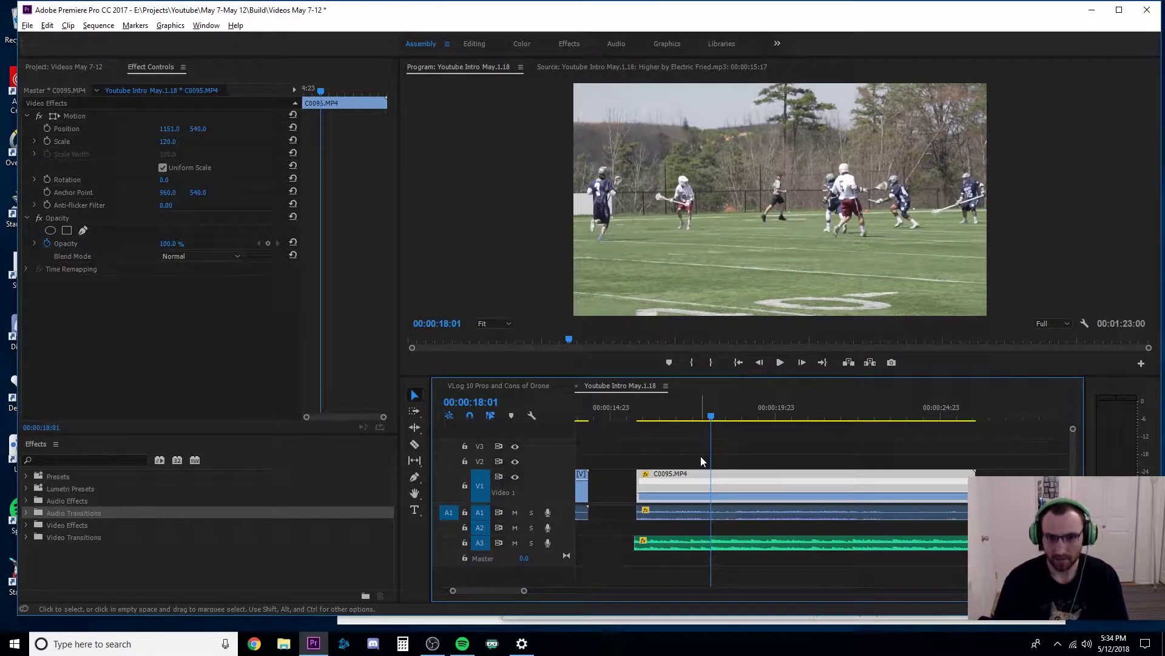
- Add a speed keyframe at 18:01, slow the clip after it, and play it
{"action": "left_click", "coordinate": [713, 499], "text": "ctrl"}
{"action": "left_click_drag", "start_coordinate": [747, 499], "coordinate": [752, 516]}
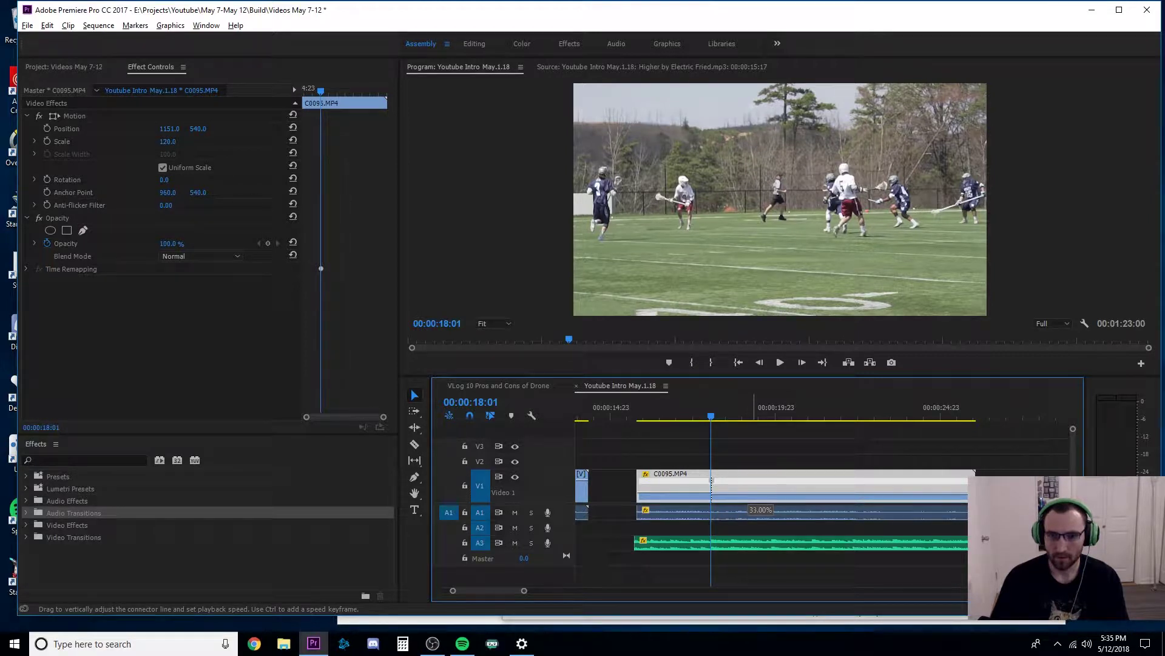
{"action": "scroll", "coordinate": [773, 479], "scroll_direction": "up", "scroll_amount": 3}
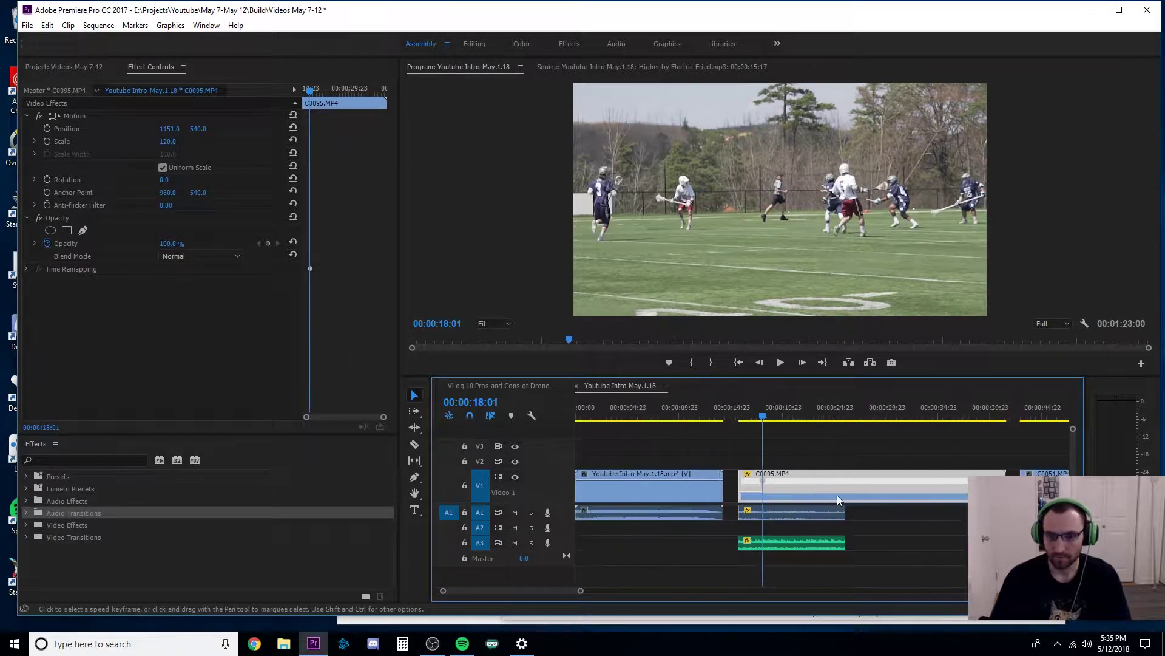
{"action": "scroll", "coordinate": [756, 476], "scroll_direction": "down", "scroll_amount": 2}
{"action": "left_click", "coordinate": [749, 418]}
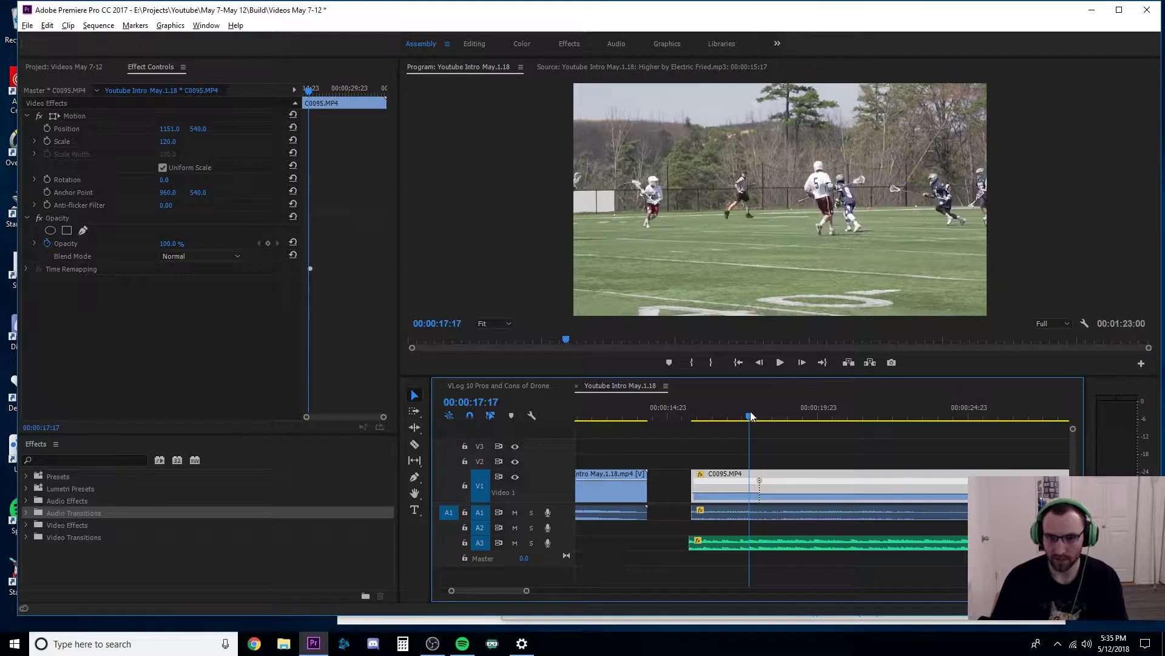
{"action": "key", "text": "space"}
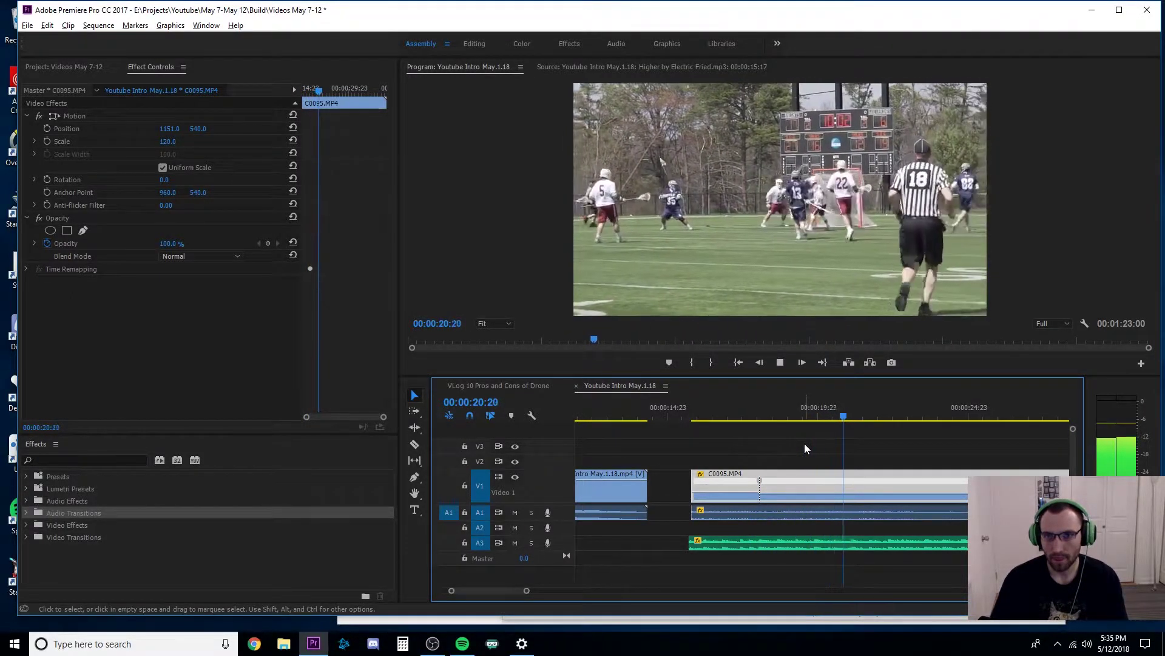
{"action": "key", "text": "space"}
- Replay the slowed section several times, stopping around 21 seconds
{"action": "left_click", "coordinate": [756, 403]}
{"action": "key", "text": "space"}
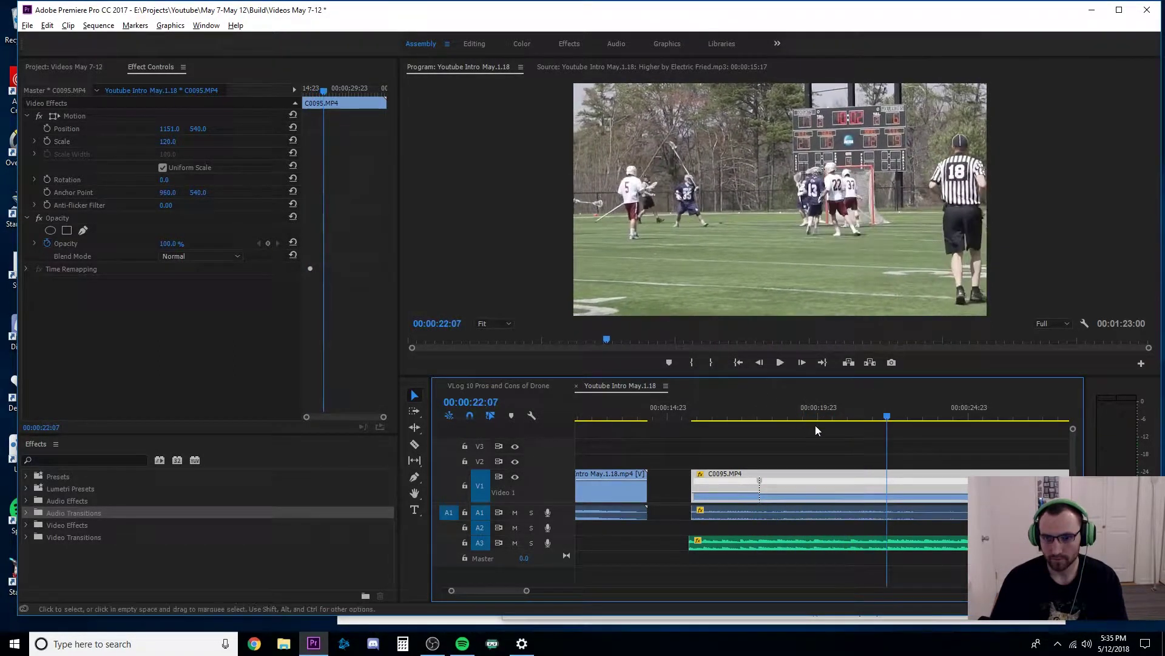
{"action": "key", "text": "space"}
{"action": "left_click", "coordinate": [753, 413]}
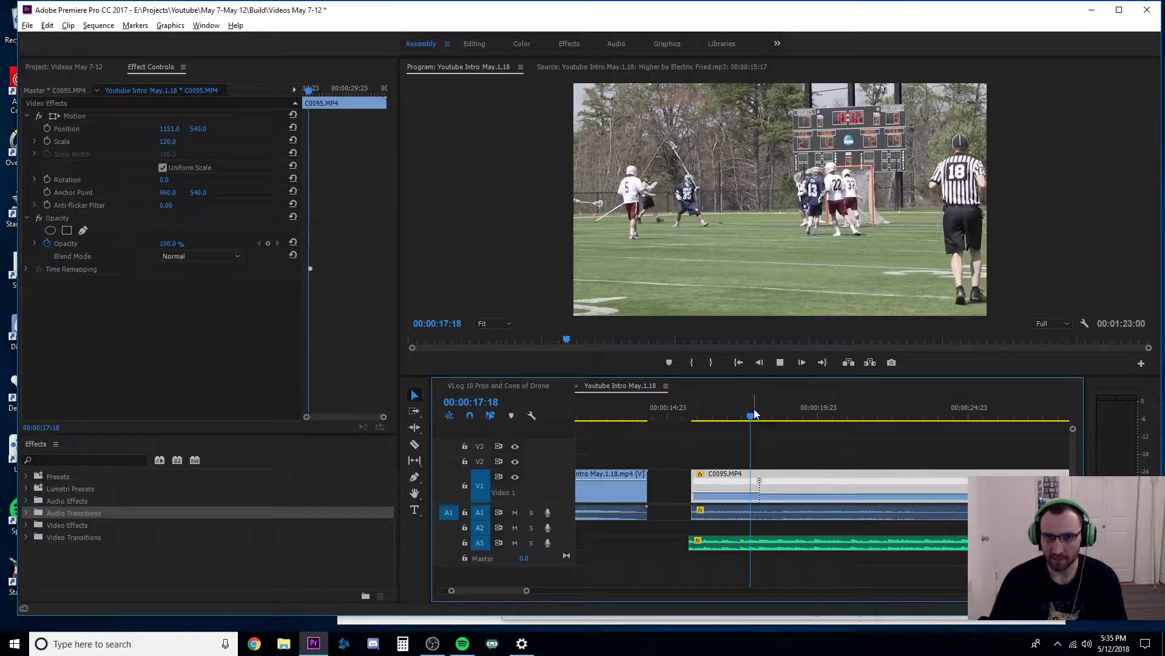
{"action": "key", "text": "space"}
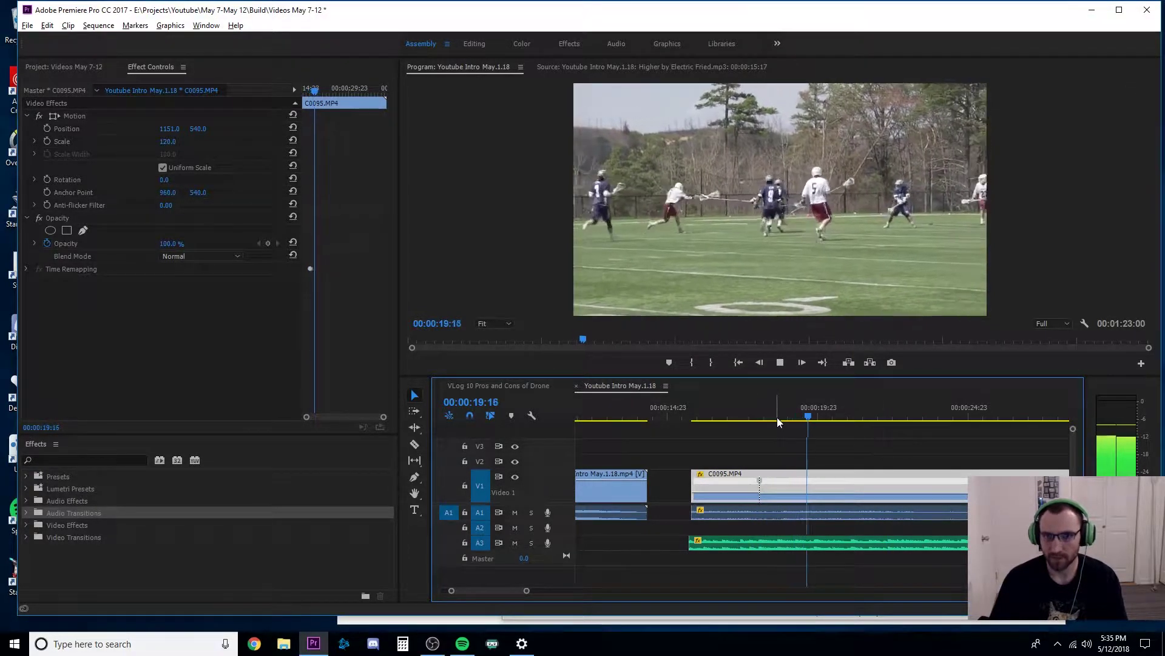
{"action": "left_click", "coordinate": [777, 417]}
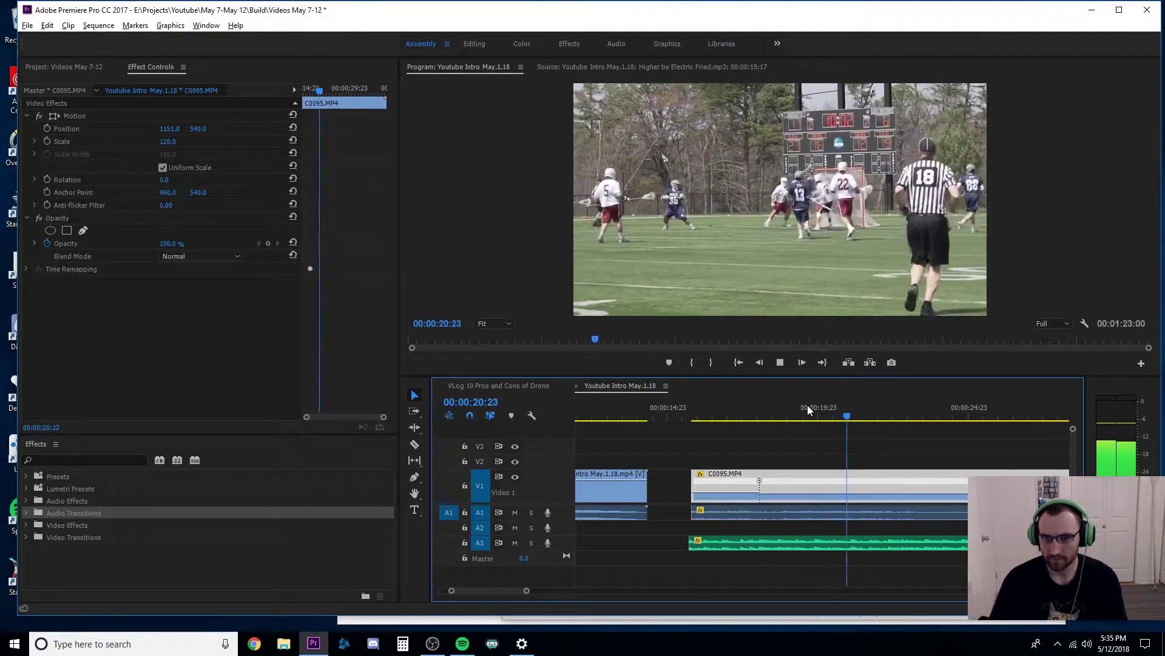
{"action": "key", "text": "space"}
- Add a second speed keyframe at 21:03, adjust the speed after it, and play the ramp
{"action": "left_click_drag", "start_coordinate": [857, 419], "coordinate": [853, 419]}
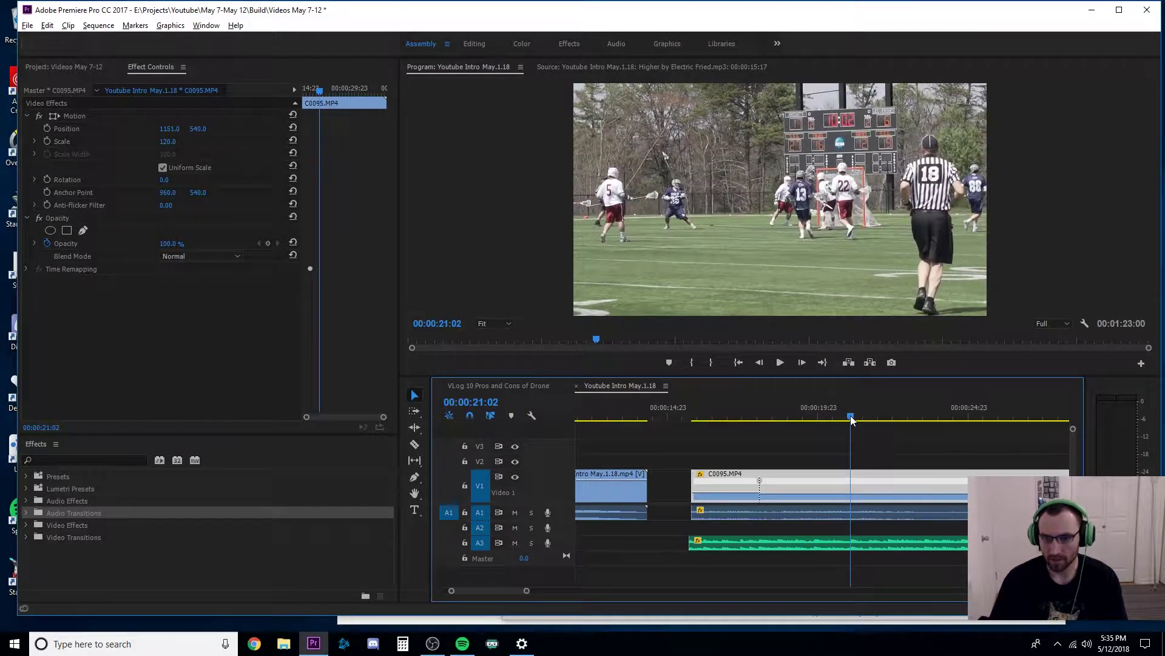
{"action": "left_click", "coordinate": [852, 481], "text": "ctrl"}
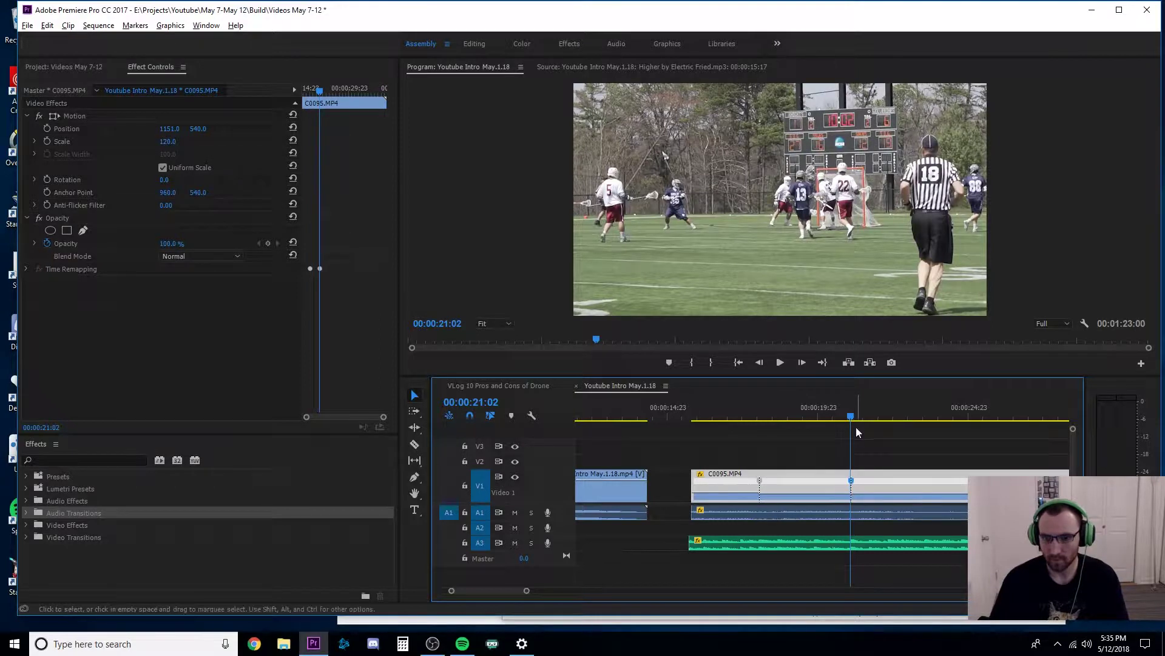
{"action": "left_click_drag", "start_coordinate": [852, 419], "coordinate": [866, 419]}
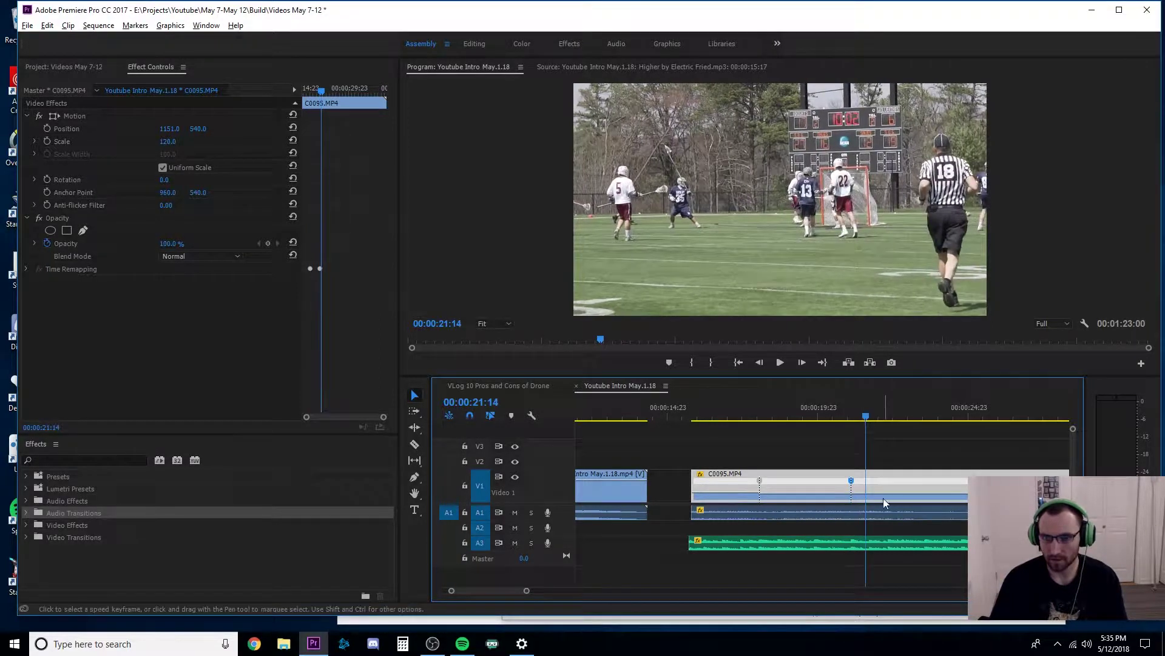
{"action": "left_click_drag", "start_coordinate": [883, 503], "coordinate": [885, 505]}
{"action": "left_click", "coordinate": [847, 414]}
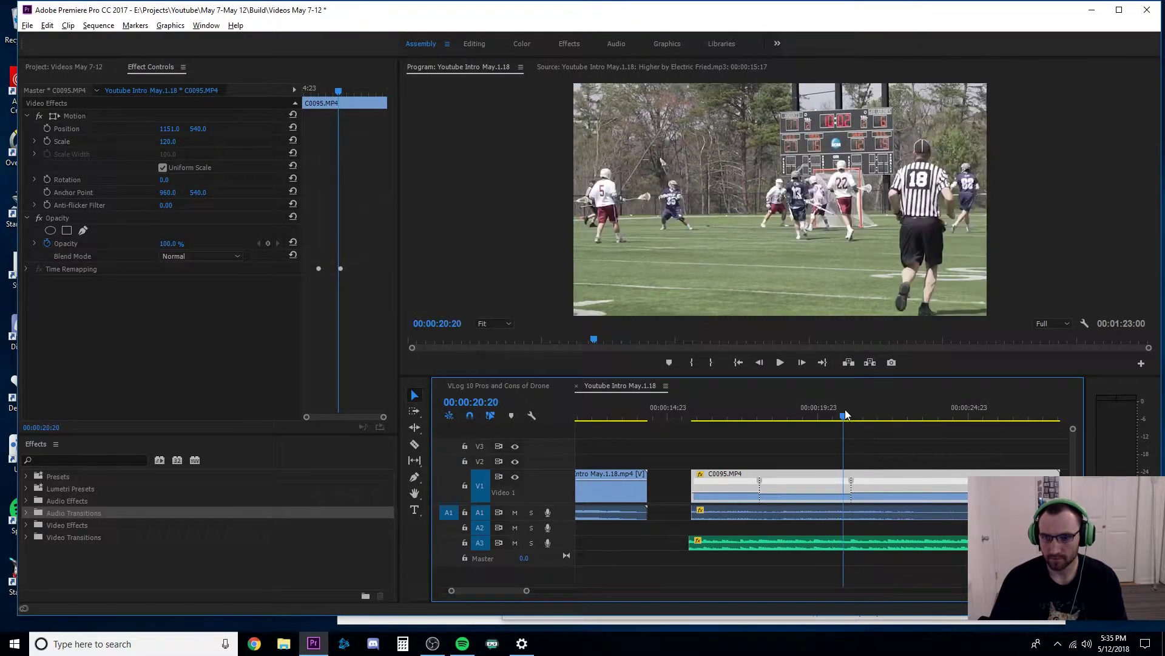
{"action": "key", "text": "space"}
{"action": "key", "text": "space"}
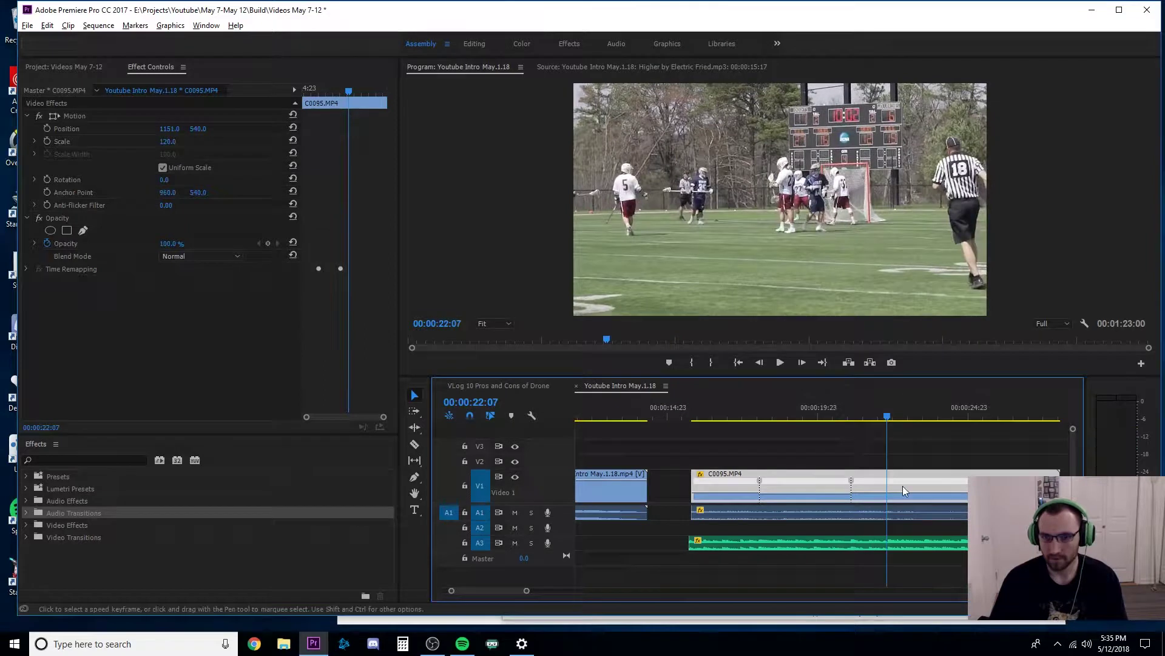
- Split C0095, trim about 2:07 off the second clip's start, and delete the gap
{"action": "key", "text": "ctrl+k"}
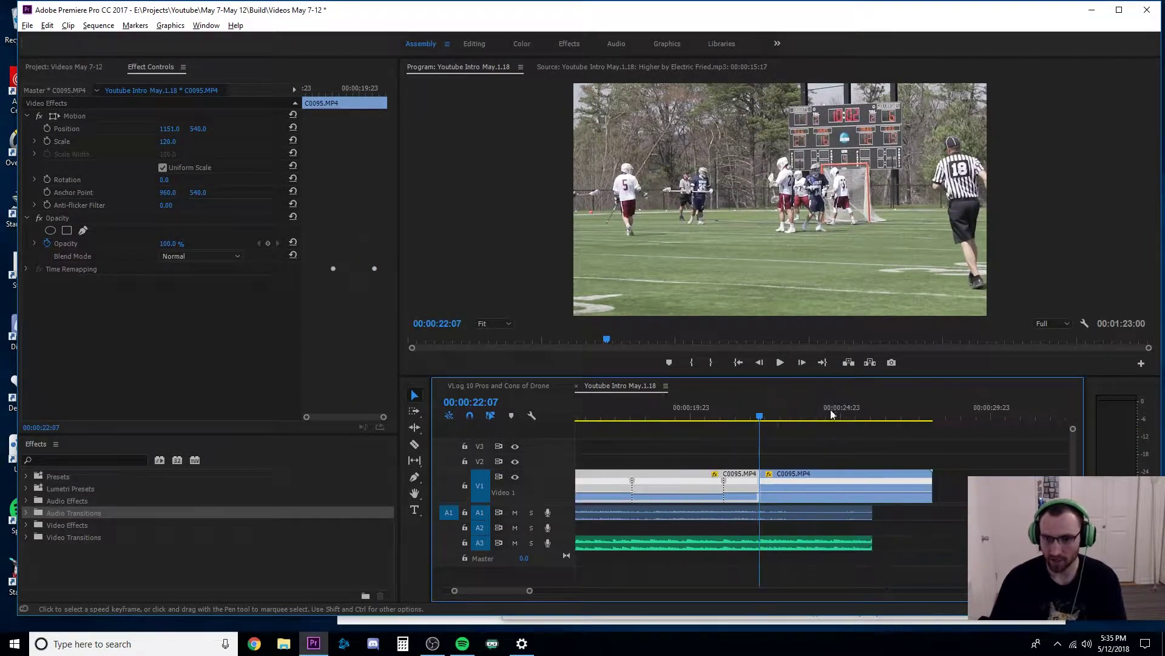
{"action": "key", "text": "space"}
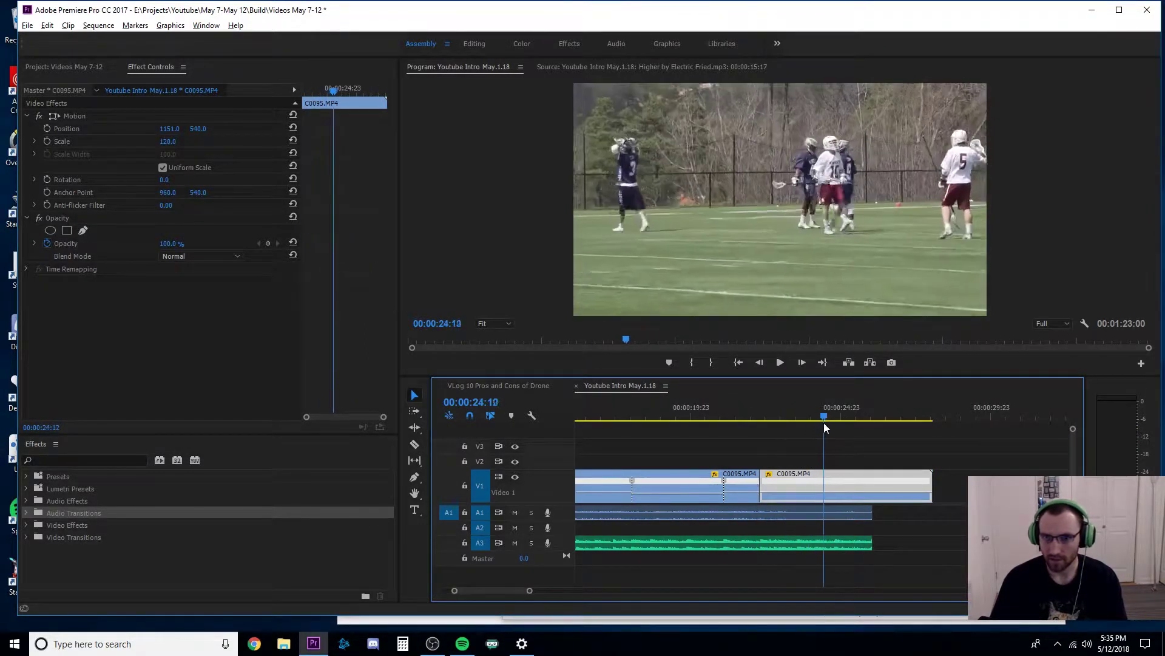
{"action": "key", "text": "space"}
{"action": "left_click_drag", "start_coordinate": [761, 484], "coordinate": [851, 482]}
{"action": "left_click", "coordinate": [792, 480]}
{"action": "key", "text": "Delete"}
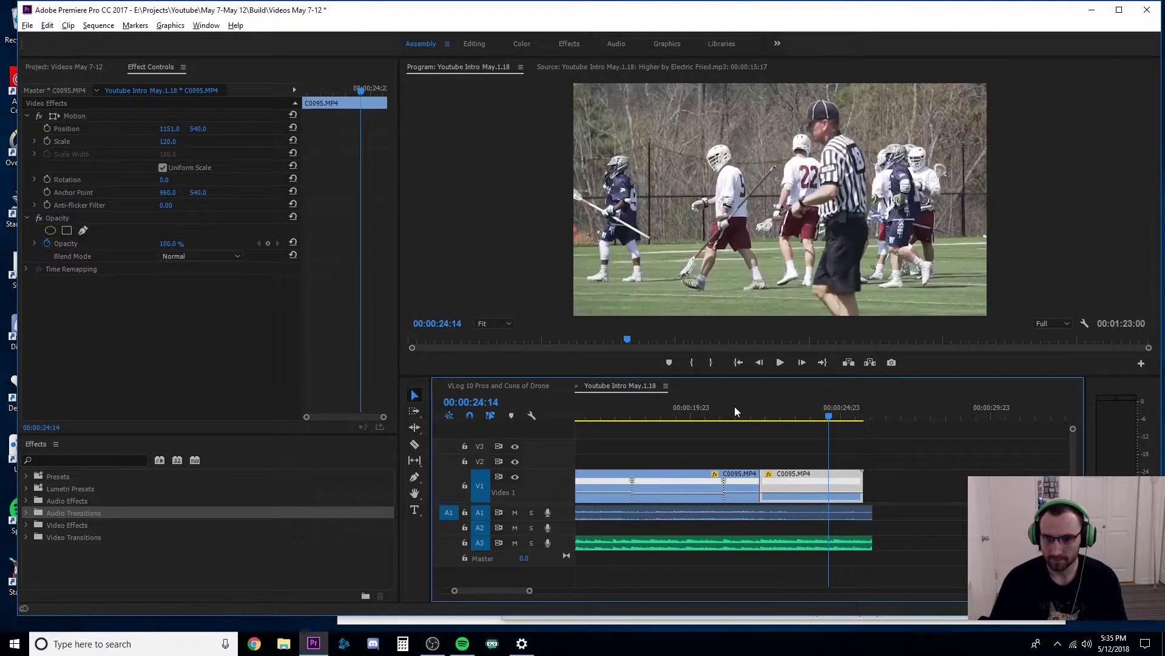
- Review the jump cut and shift the clip's Position X to 890 to reframe it
{"action": "left_click", "coordinate": [703, 411]}
{"action": "key", "text": "space"}
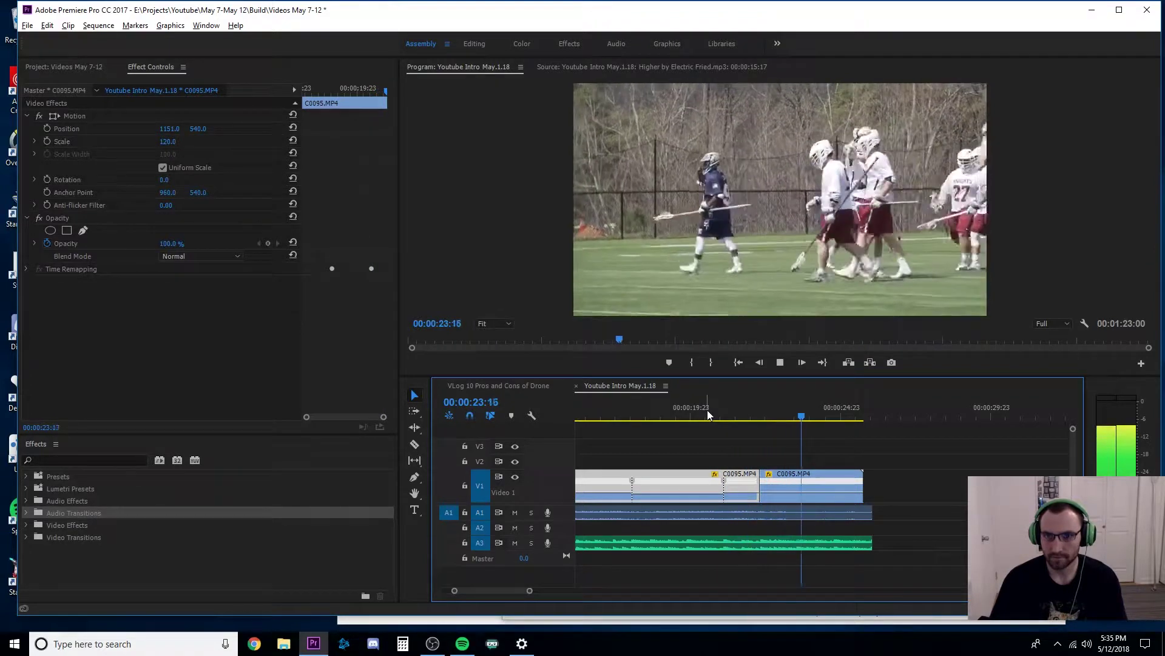
{"action": "key", "text": "space"}
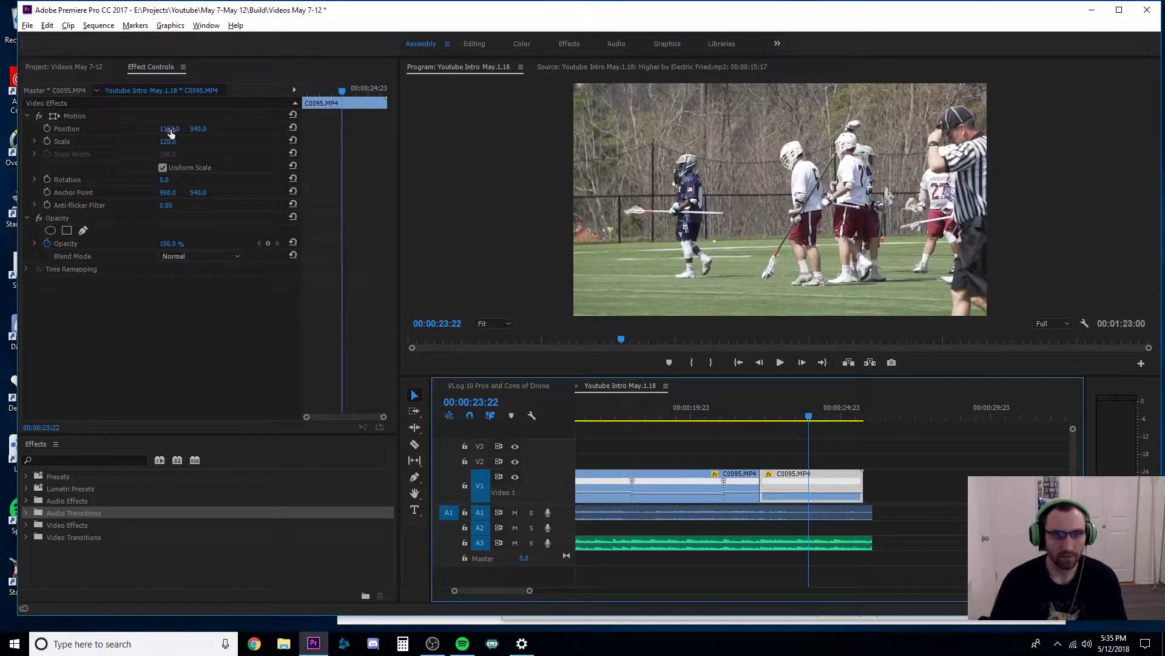
{"action": "left_click_drag", "start_coordinate": [170, 129], "coordinate": [71, 132]}
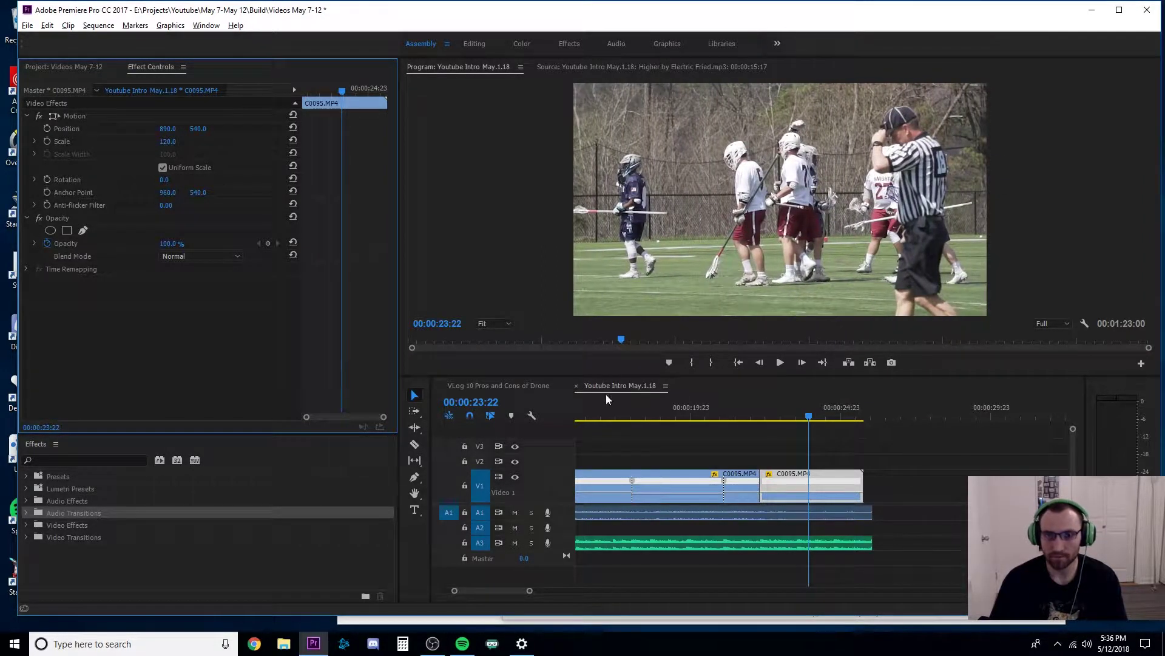
{"action": "left_click", "coordinate": [754, 412]}
{"action": "key", "text": "space"}
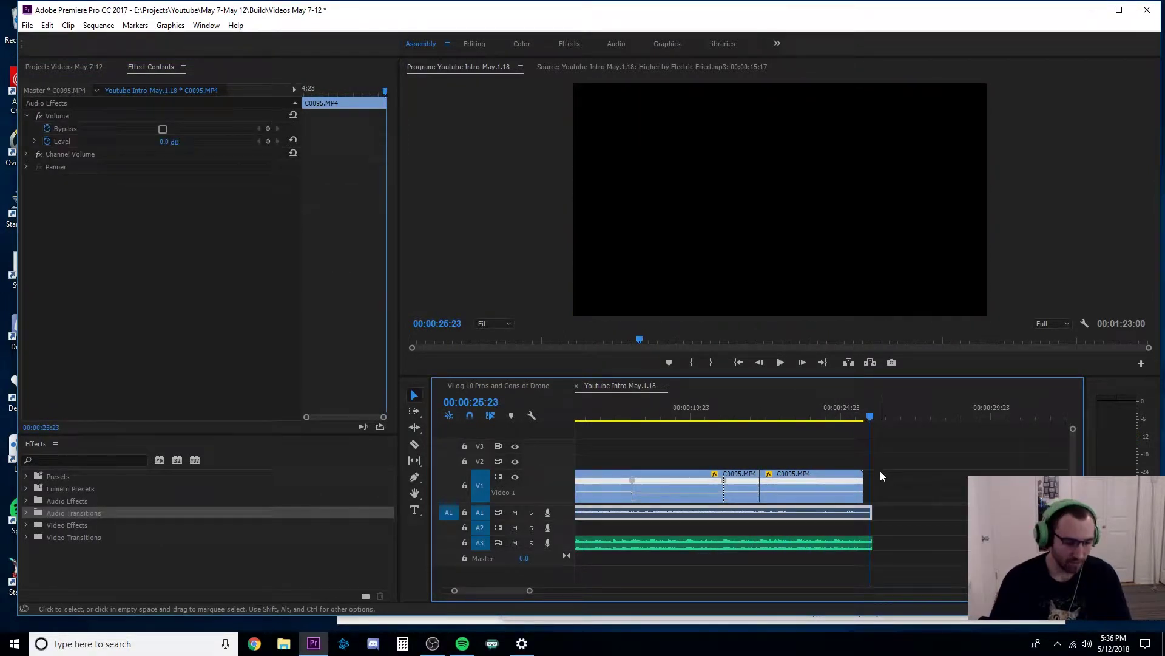
- Save the project with Ctrl+S, with the playhead back at 00:00:15:18
{"action": "key", "text": "ctrl+s"}
{"action": "scroll", "coordinate": [787, 457], "scroll_direction": "up", "scroll_amount": 3}
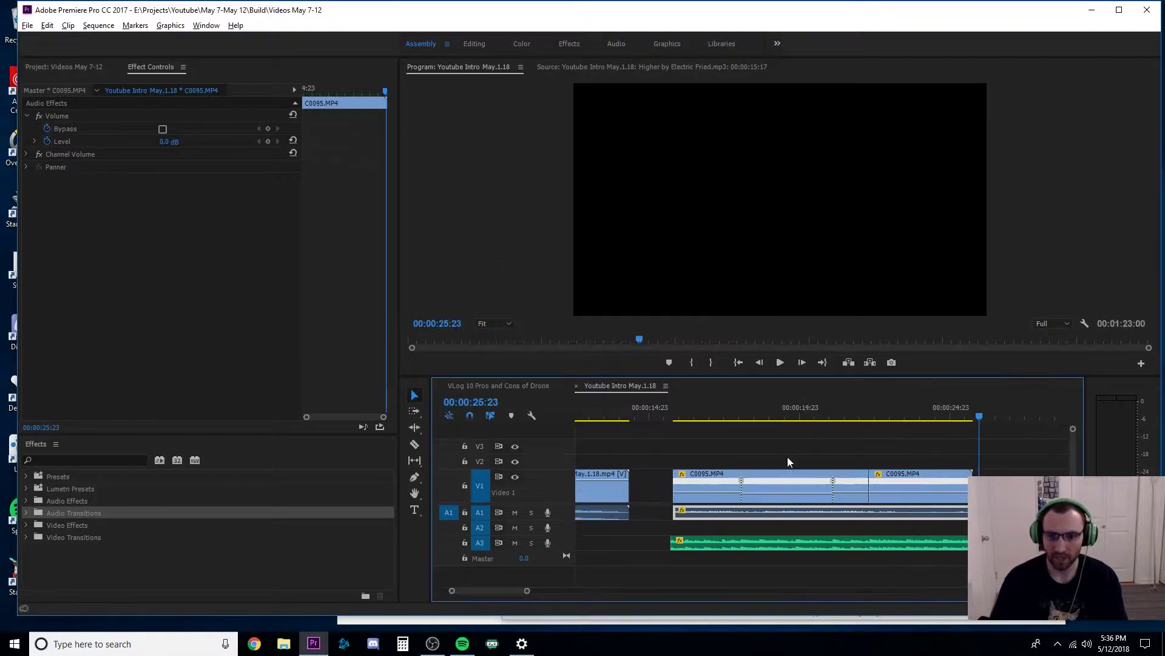
{"action": "left_click", "coordinate": [673, 417]}
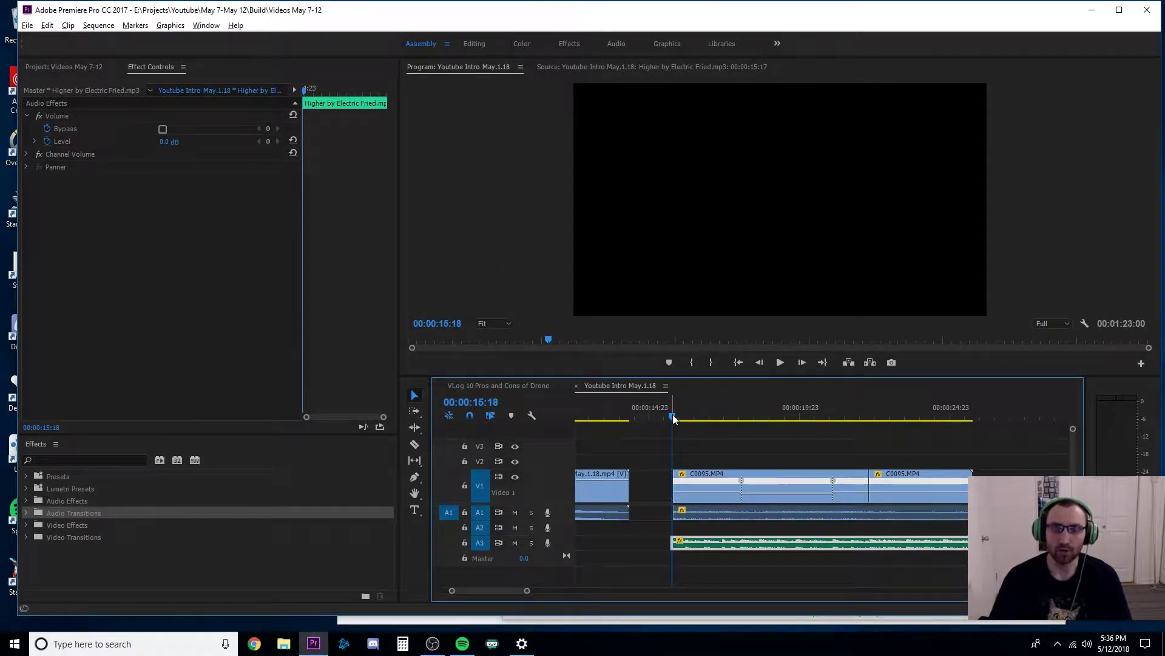
{"action": "key", "text": "ctrl+s"}
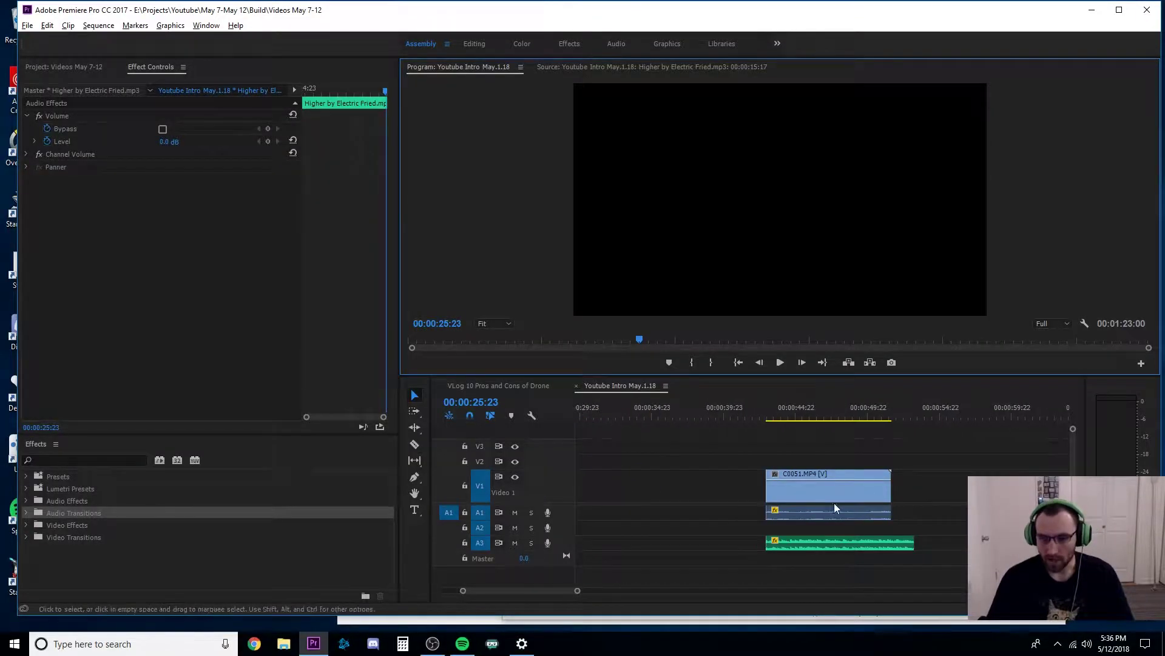
- Select the later clip together with its linked music audio
{"action": "scroll", "coordinate": [721, 486], "scroll_direction": "up", "scroll_amount": 1}
{"action": "scroll", "coordinate": [703, 488], "scroll_direction": "down", "scroll_amount": 3}
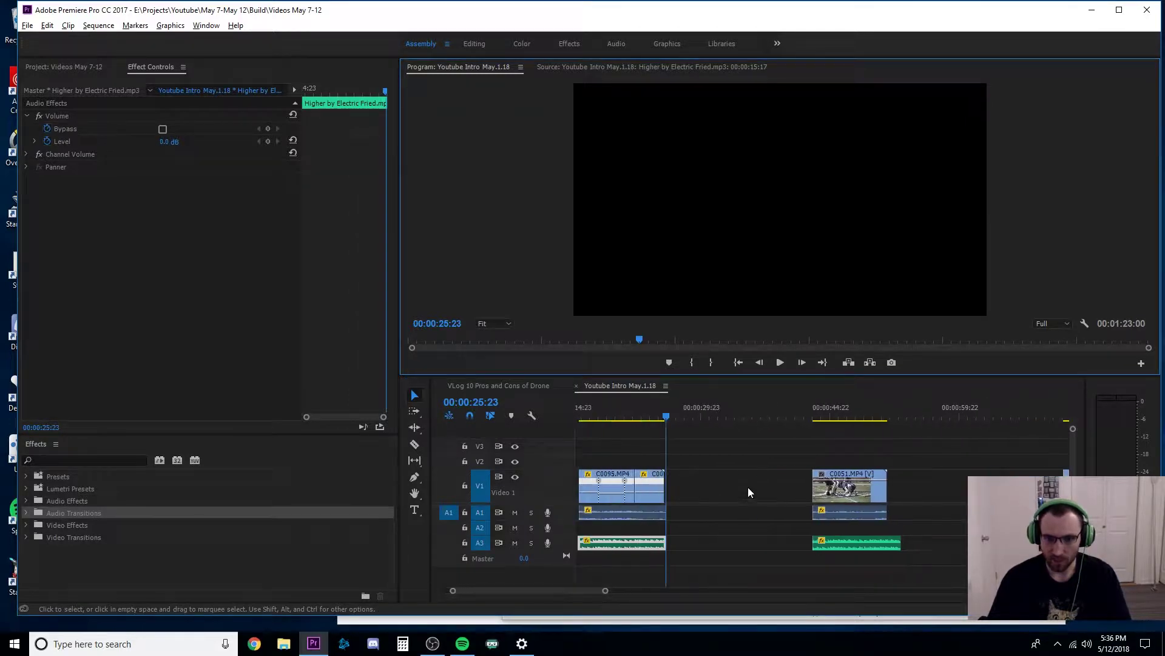
{"action": "left_click", "coordinate": [846, 490]}
- Drag C0072 left to 27:23 behind the C0095 clips and play it
{"action": "left_click_drag", "start_coordinate": [838, 485], "coordinate": [710, 485]}
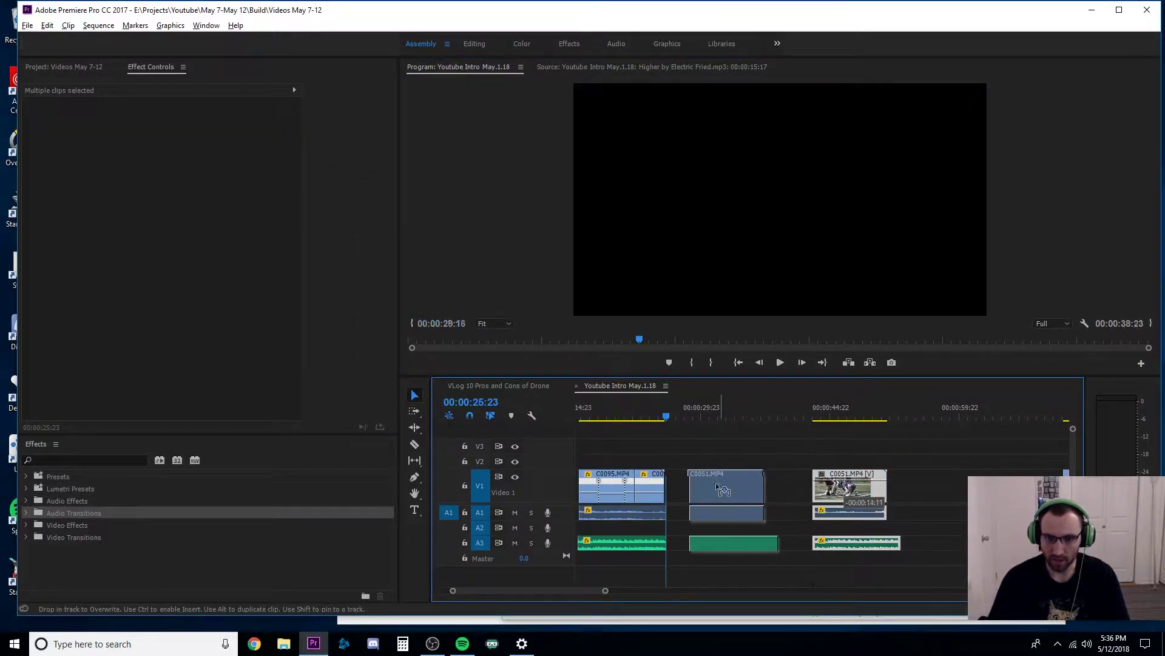
{"action": "scroll", "coordinate": [710, 480], "scroll_direction": "up", "scroll_amount": 2}
{"action": "left_click", "coordinate": [637, 418]}
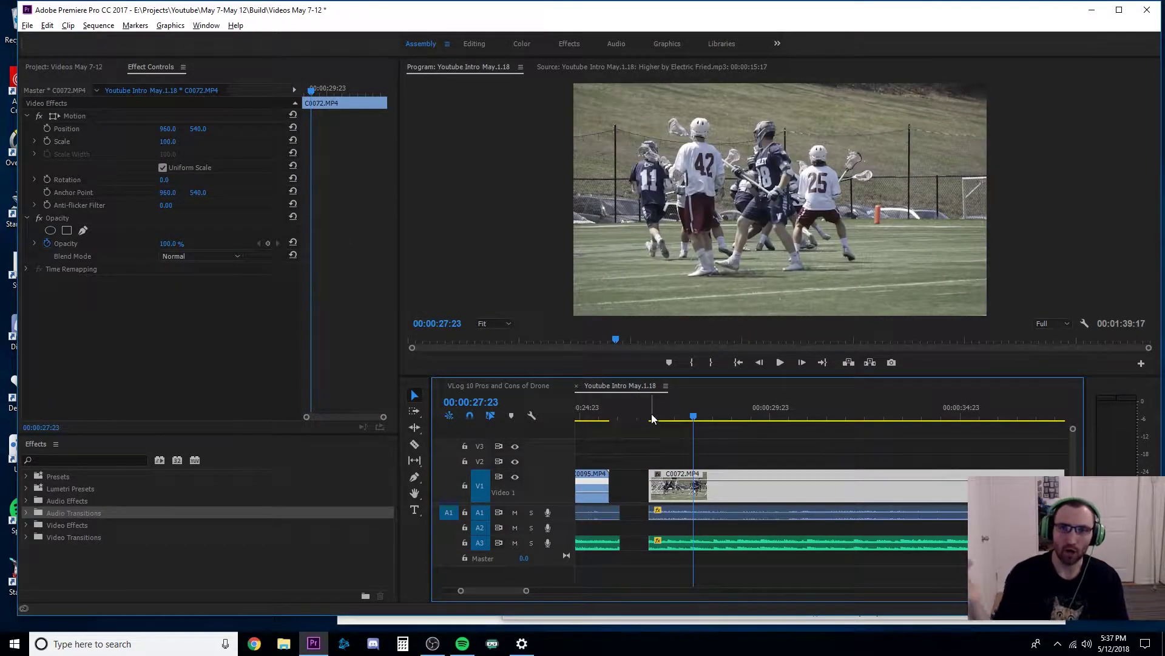
{"action": "left_click", "coordinate": [652, 416]}
{"action": "key", "text": "space"}
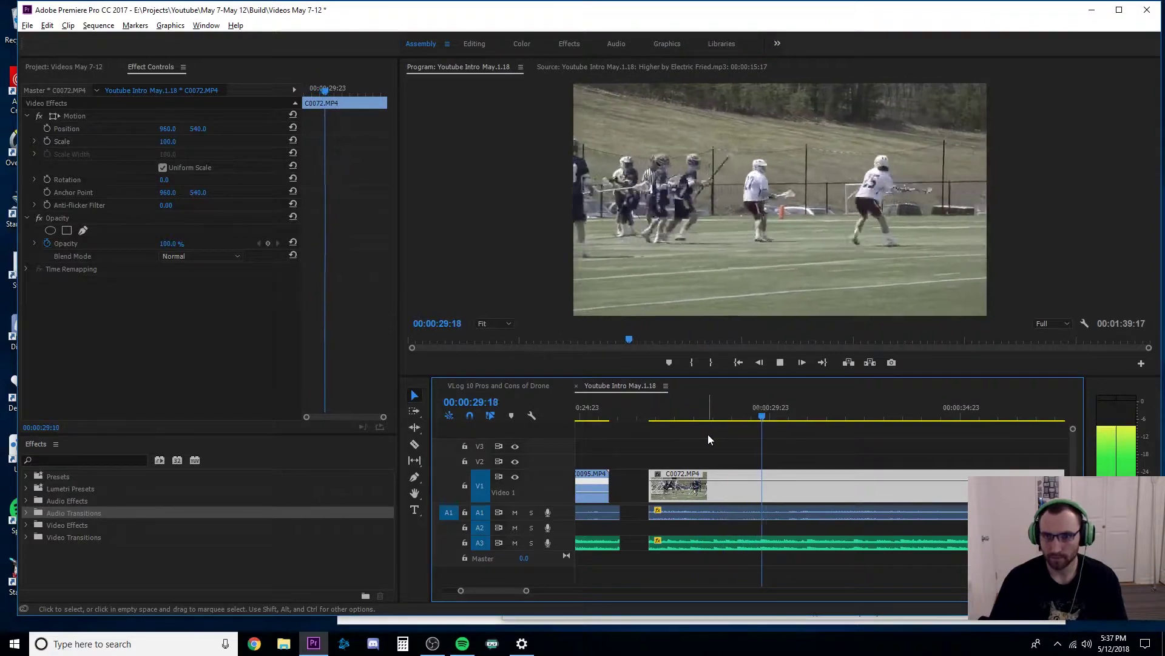
{"action": "key", "text": "space"}
- Replay the shot, stop at 00:00:29:17, and add a keyframe on C0072 there
{"action": "left_click", "coordinate": [704, 413]}
{"action": "key", "text": "space"}
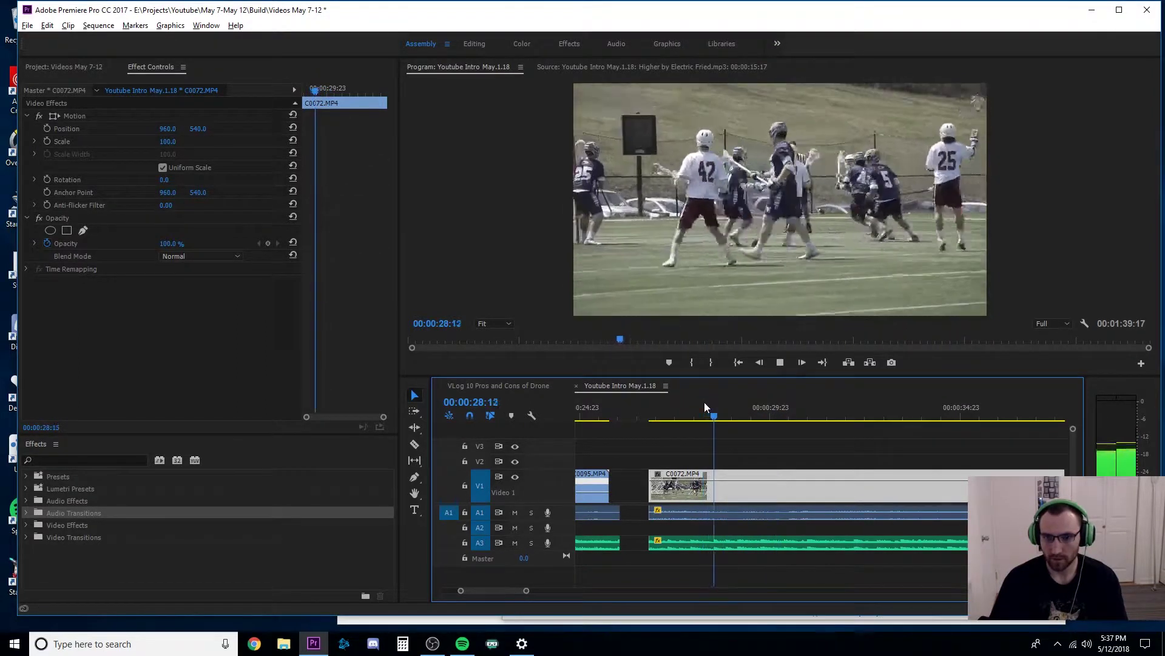
{"action": "key", "text": "space"}
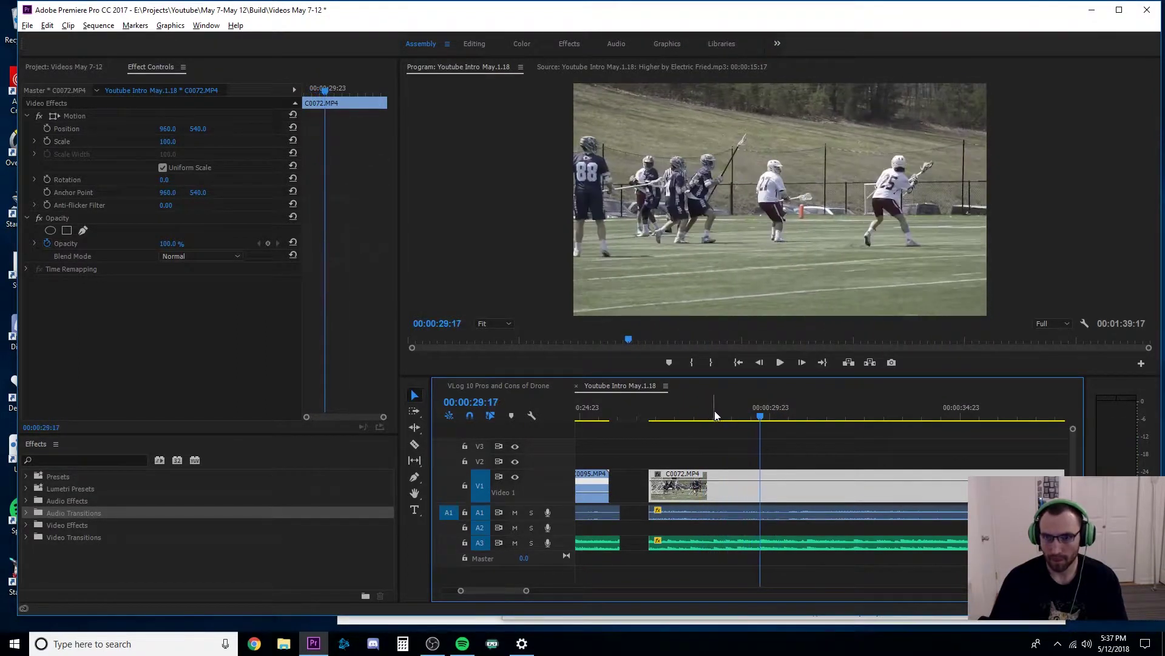
{"action": "left_click", "coordinate": [765, 482], "text": "ctrl"}
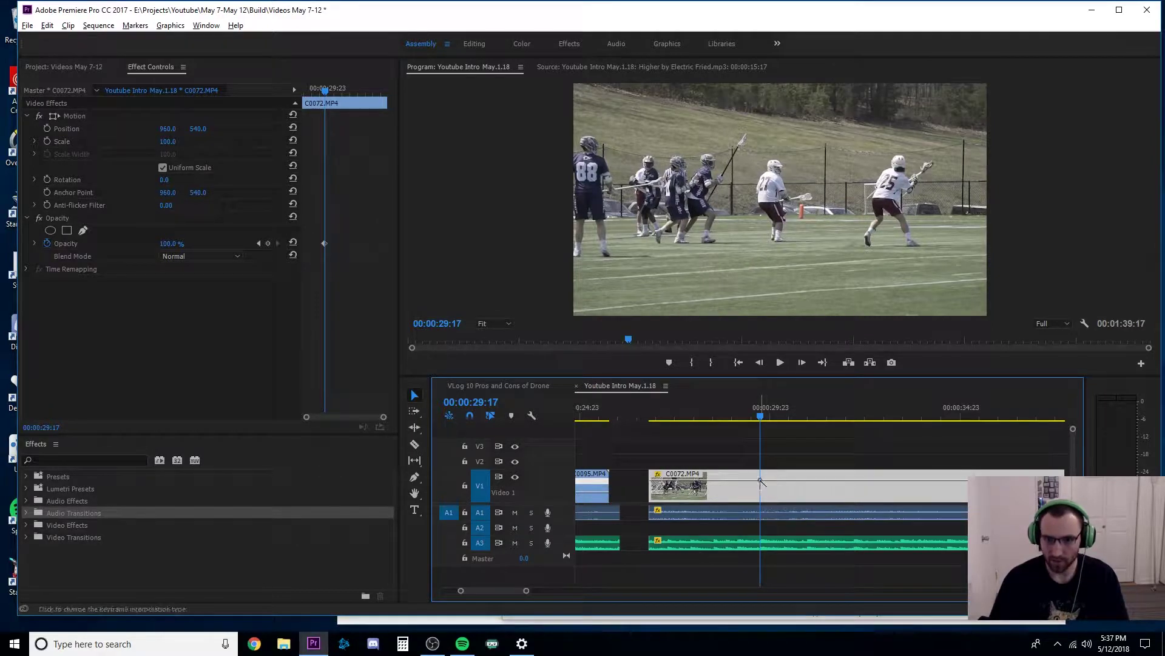
{"action": "left_click", "coordinate": [659, 478]}
- Show C0072's speed line and lower the speed after the keyframe to 32%
{"action": "mouse_move", "coordinate": [729, 509]}
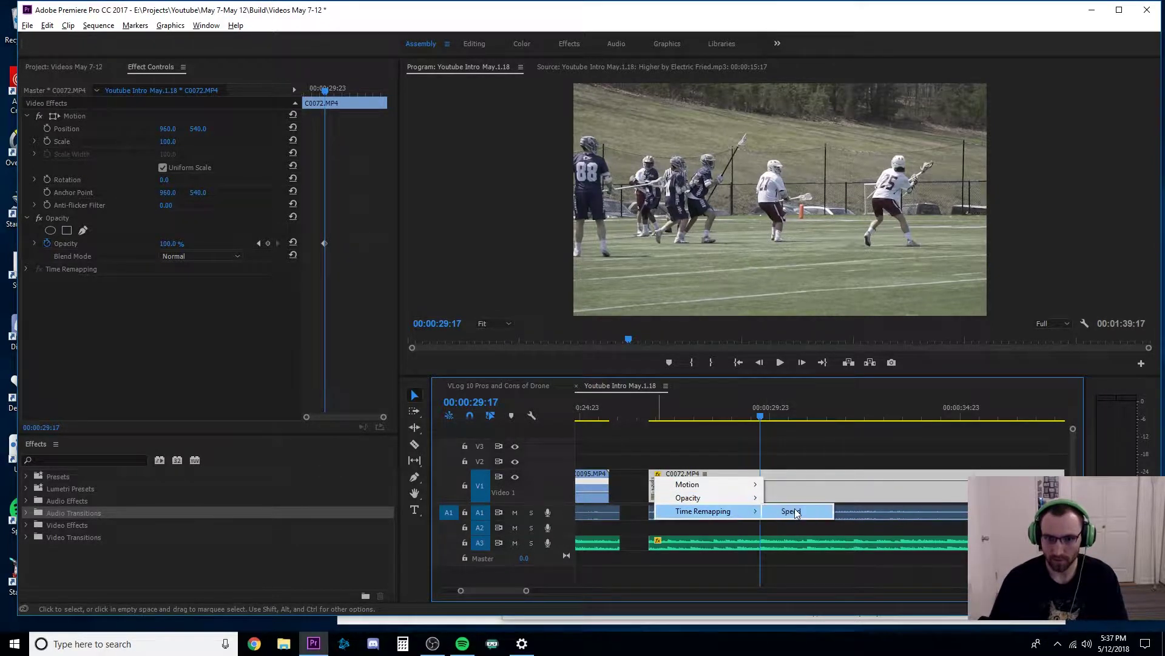
{"action": "left_click", "coordinate": [795, 508]}
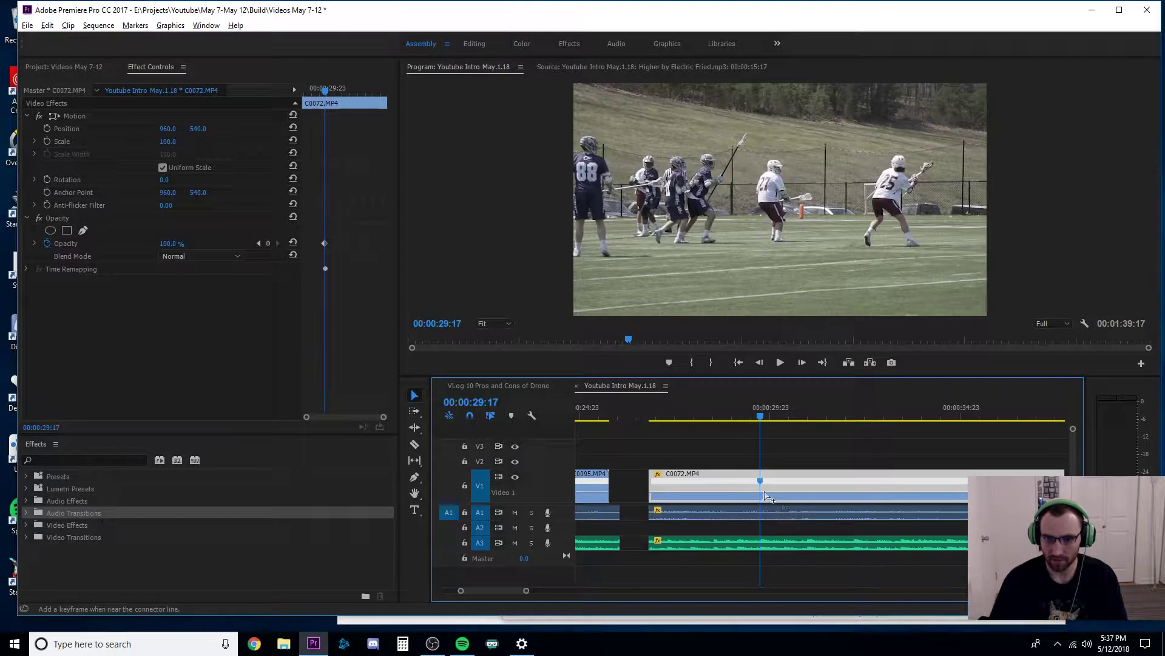
{"action": "left_click_drag", "start_coordinate": [781, 504], "coordinate": [783, 510]}
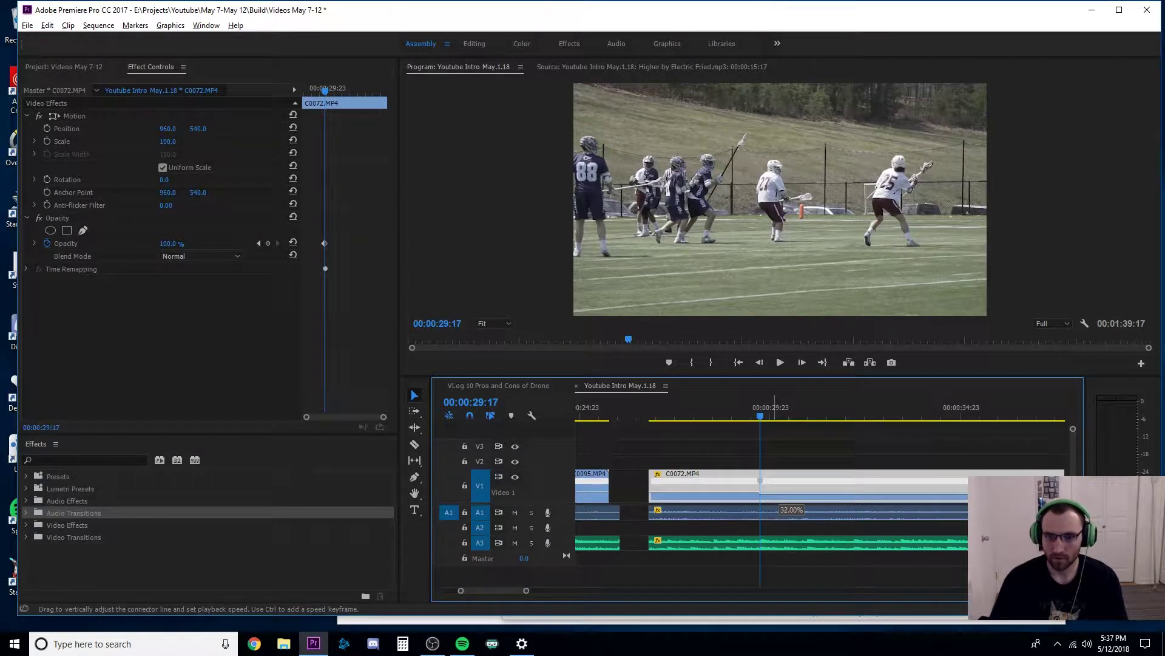
{"action": "left_click_drag", "start_coordinate": [783, 512], "coordinate": [783, 513]}
{"action": "left_click", "coordinate": [741, 407]}
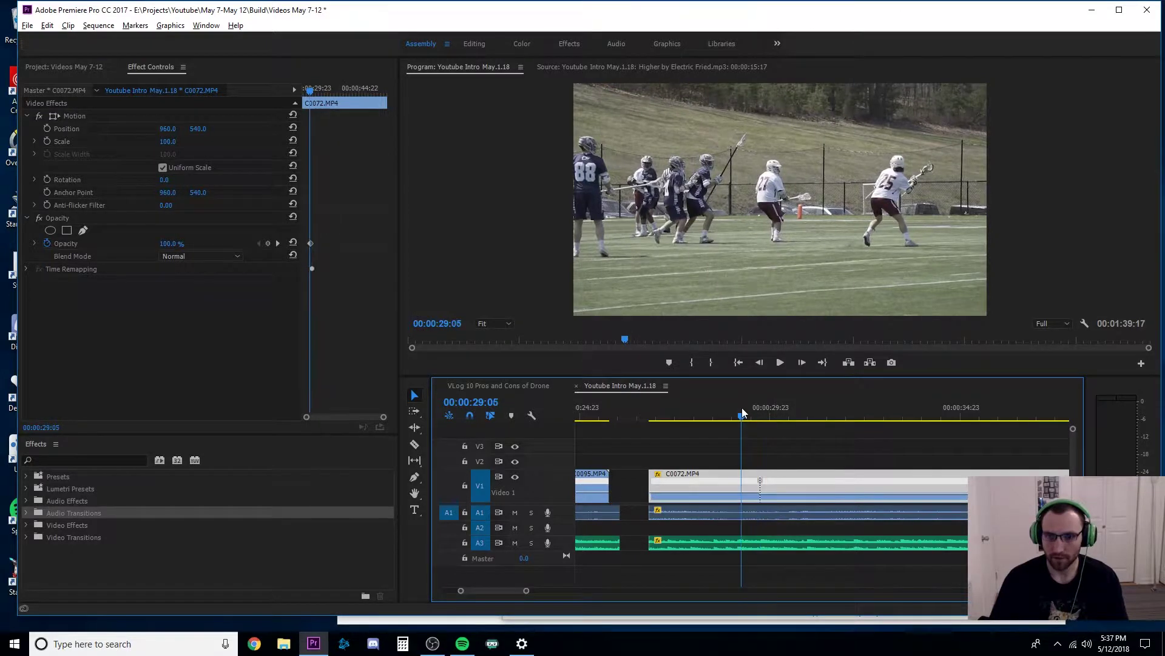
{"action": "key", "text": "space"}
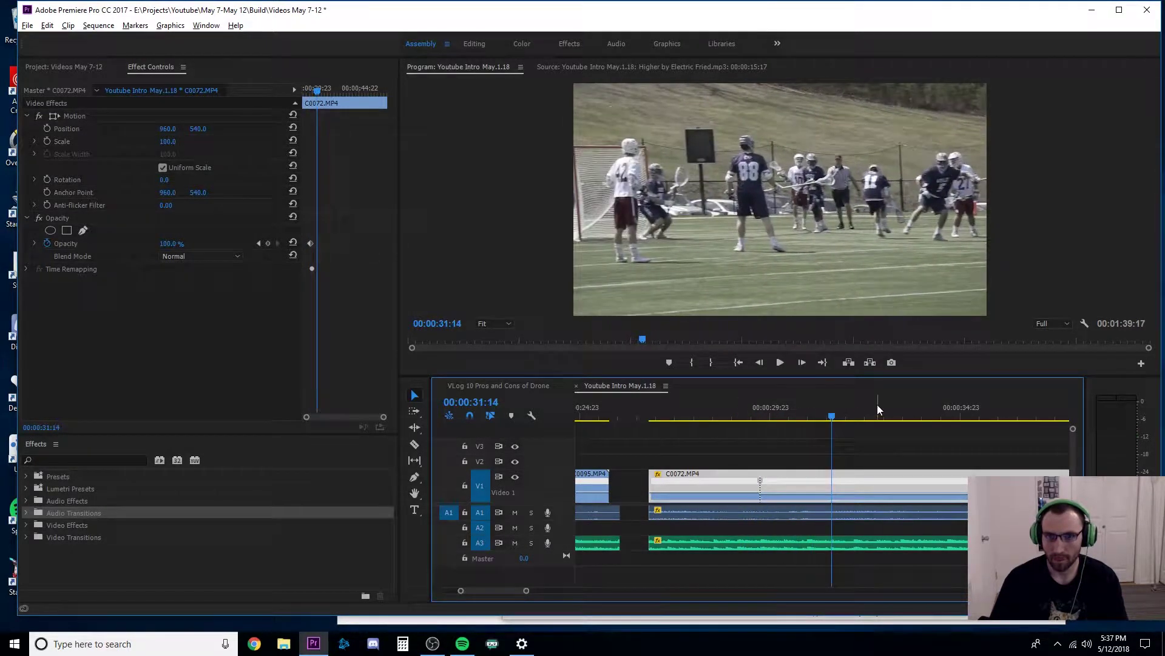
{"action": "key", "text": "space"}
- Replay the slow-motion around 00:00:30:20, stopping at 00:00:30:23
{"action": "left_click_drag", "start_coordinate": [822, 406], "coordinate": [791, 406]}
{"action": "key", "text": "space"}
{"action": "key", "text": "space"}
{"action": "key", "text": "space"}
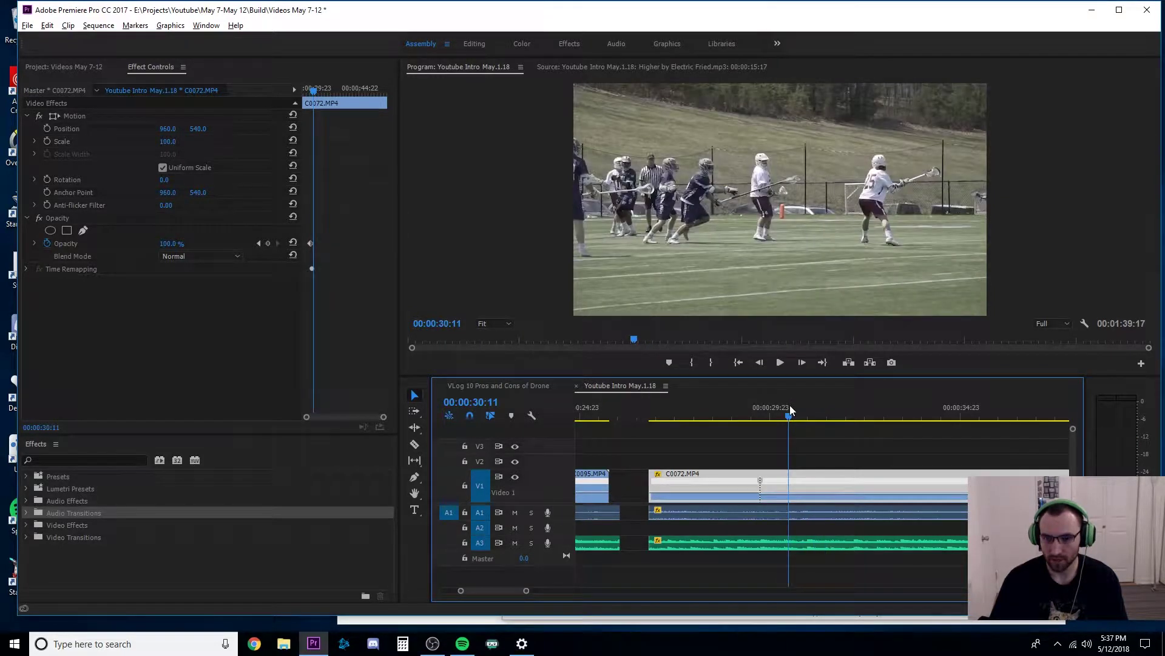
{"action": "left_click", "coordinate": [786, 406]}
{"action": "key", "text": "space"}
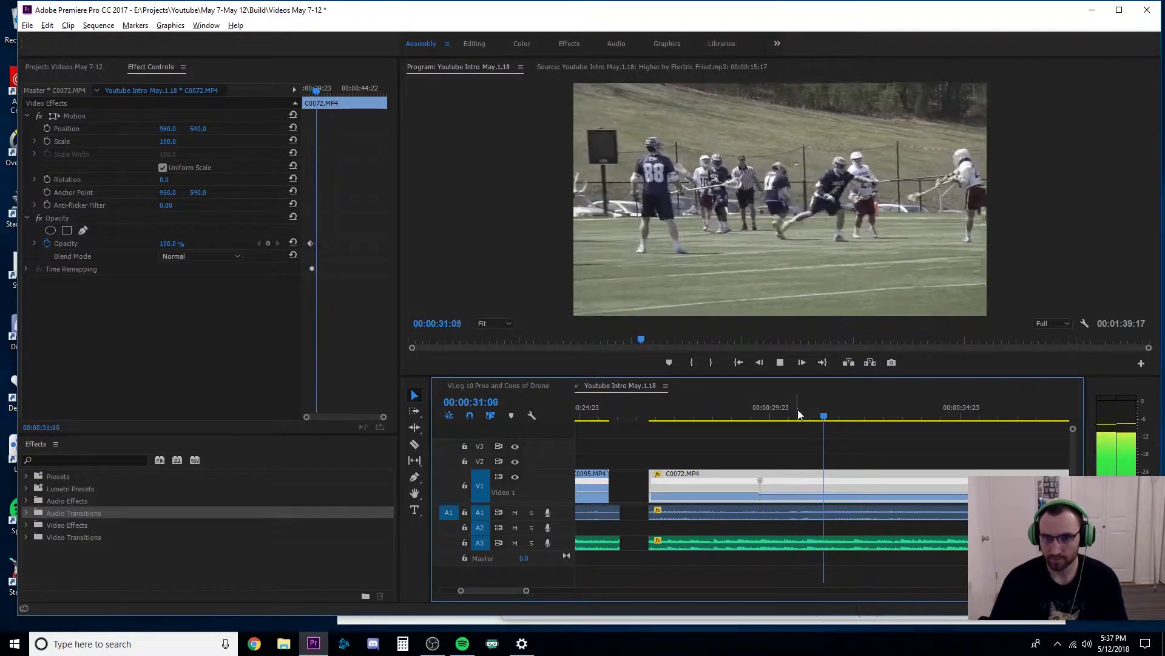
{"action": "left_click", "coordinate": [805, 412]}
{"action": "key", "text": "space"}
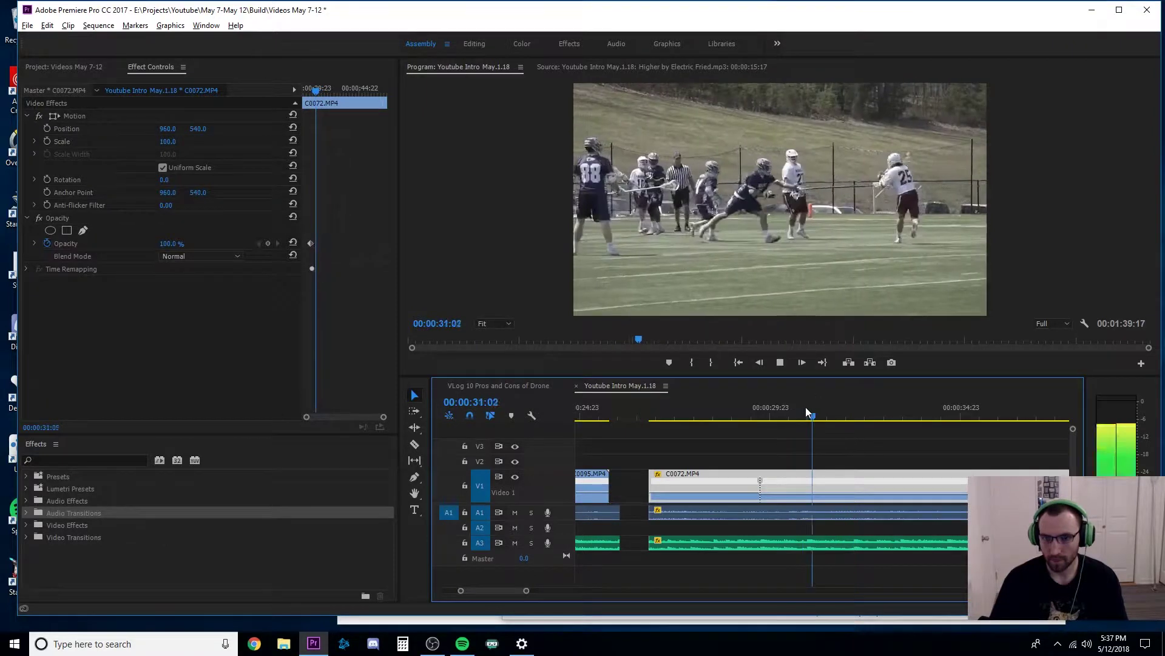
{"action": "left_click", "coordinate": [796, 402]}
{"action": "key", "text": "space"}
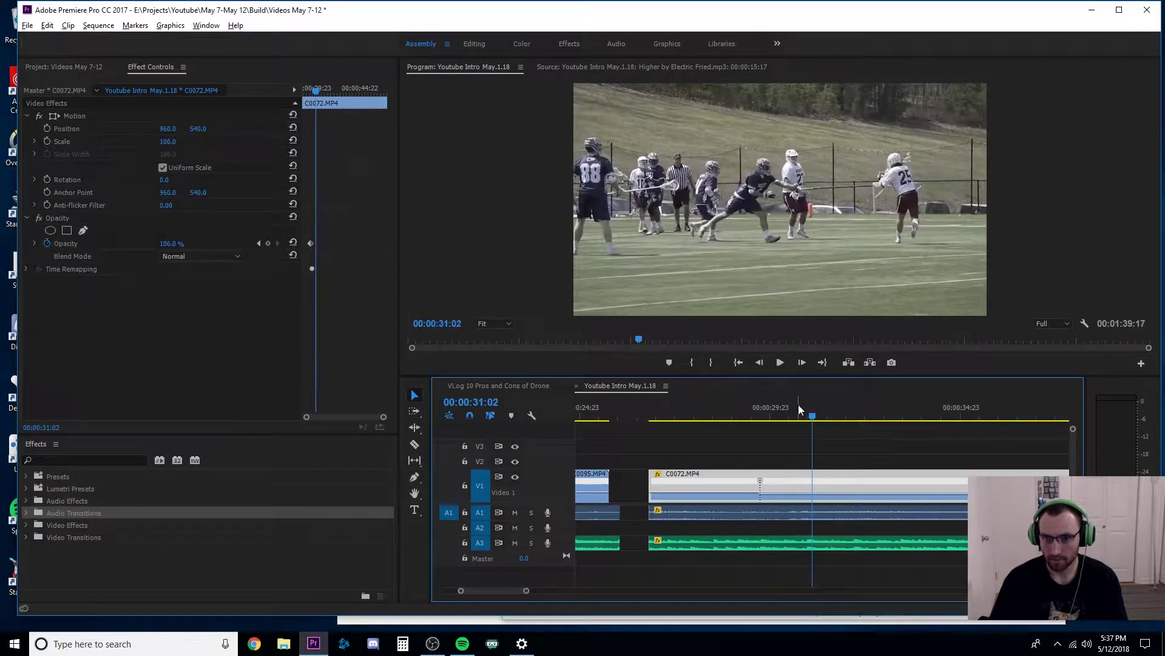
{"action": "key", "text": "Left"}
{"action": "key", "text": "Left"}
{"action": "key", "text": "Left"}
{"action": "key", "text": "Left"}
{"action": "key", "text": "Left"}
{"action": "key", "text": "Left"}
{"action": "key", "text": "Left"}
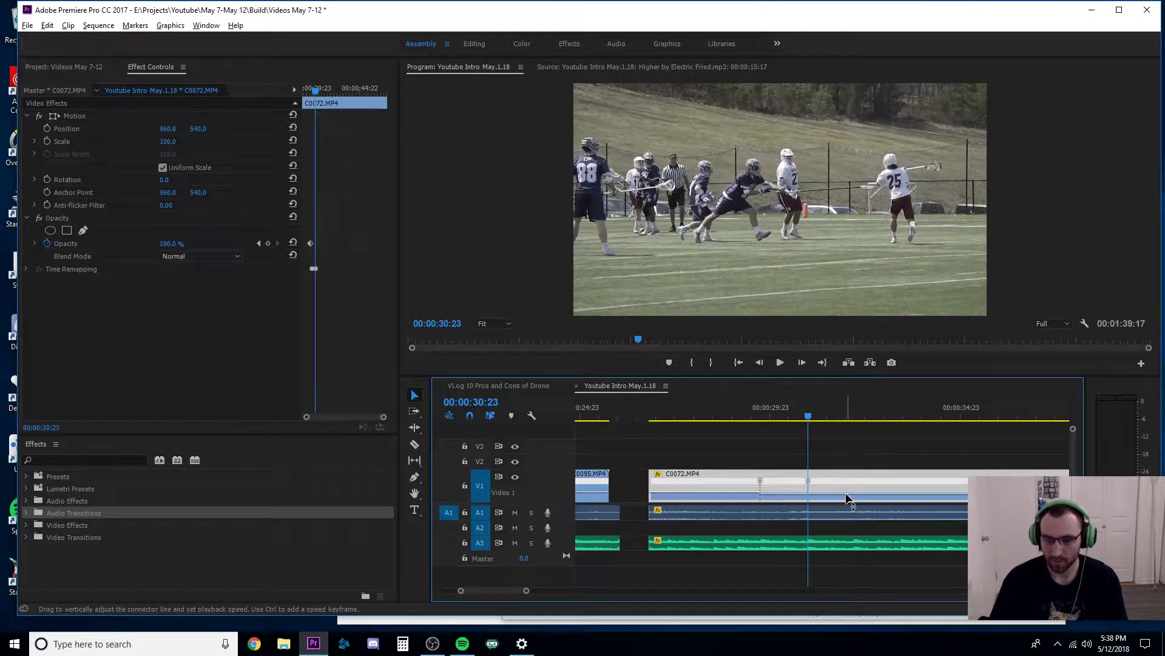
- Set the slowdown to 30% and spread the keyframe into a gradual ramp to 31:01
{"action": "left_click_drag", "start_coordinate": [849, 499], "coordinate": [848, 515]}
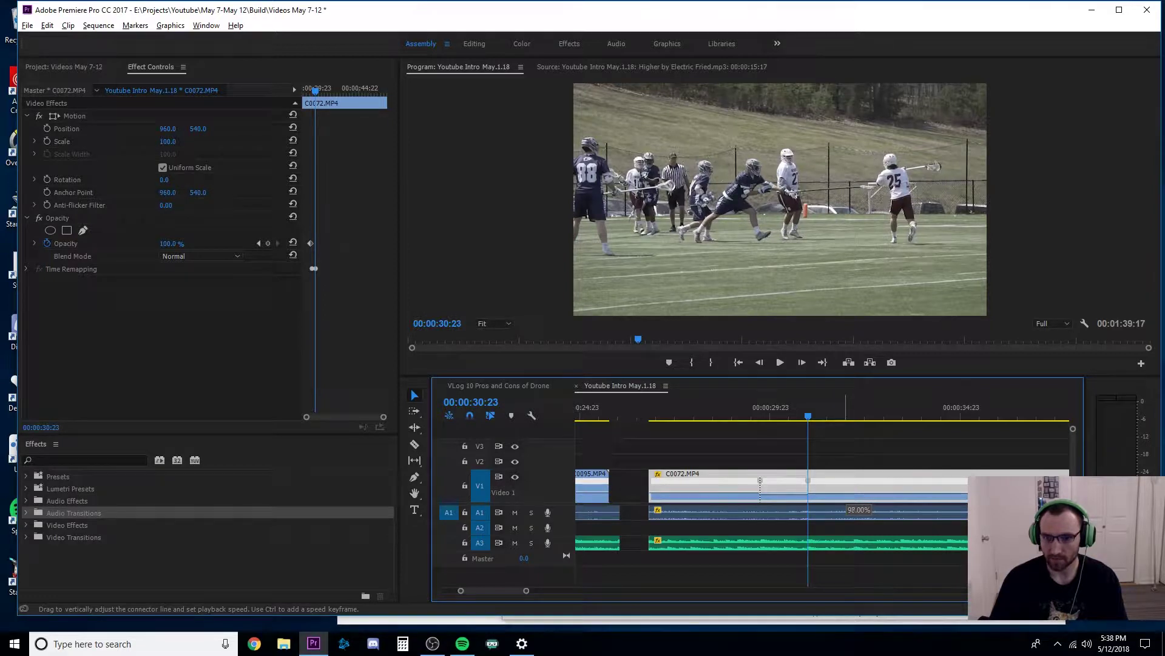
{"action": "left_click_drag", "start_coordinate": [808, 480], "coordinate": [814, 482]}
{"action": "key", "text": "space"}
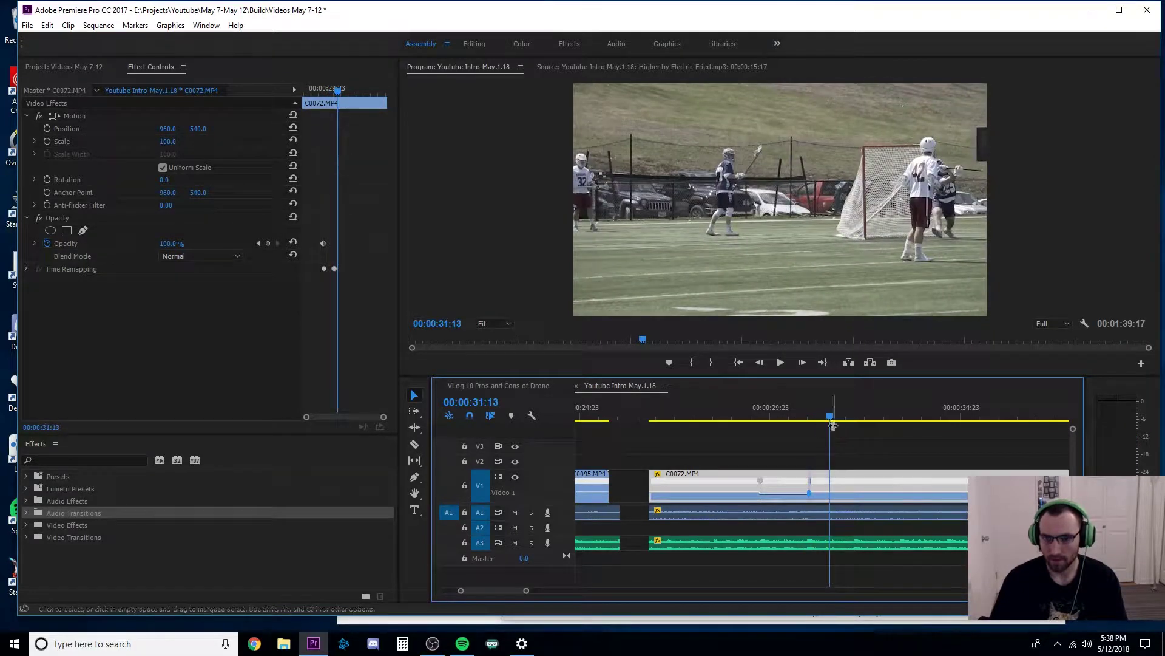
{"action": "left_click", "coordinate": [810, 415]}
{"action": "left_click_drag", "start_coordinate": [810, 415], "coordinate": [797, 417]}
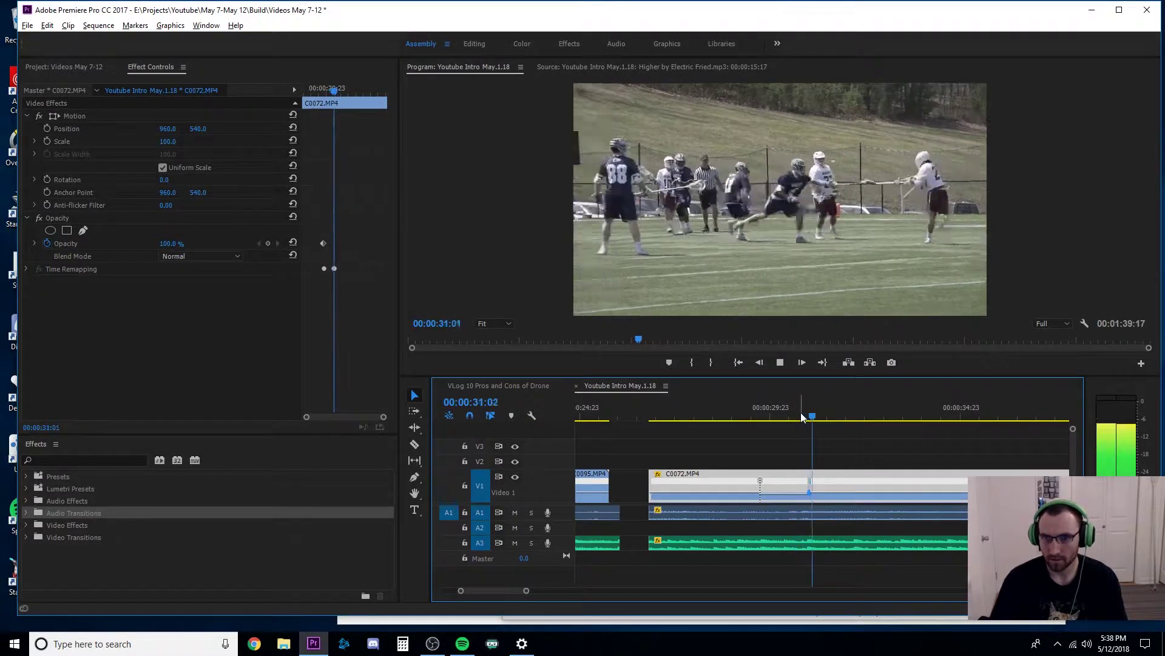
{"action": "key", "text": "space"}
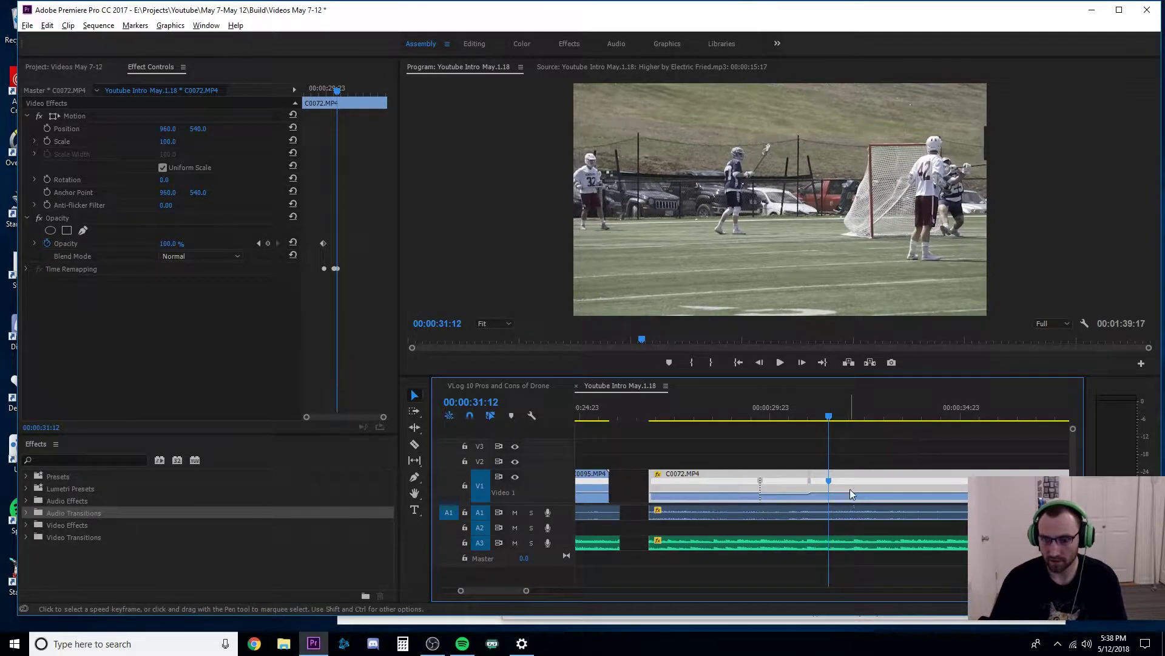
- Add a speed keyframe at 00:00:31:12, raise the speed after it to 91%, and play full screen
{"action": "left_click", "coordinate": [829, 496], "text": "ctrl"}
{"action": "left_click_drag", "start_coordinate": [850, 496], "coordinate": [853, 509]}
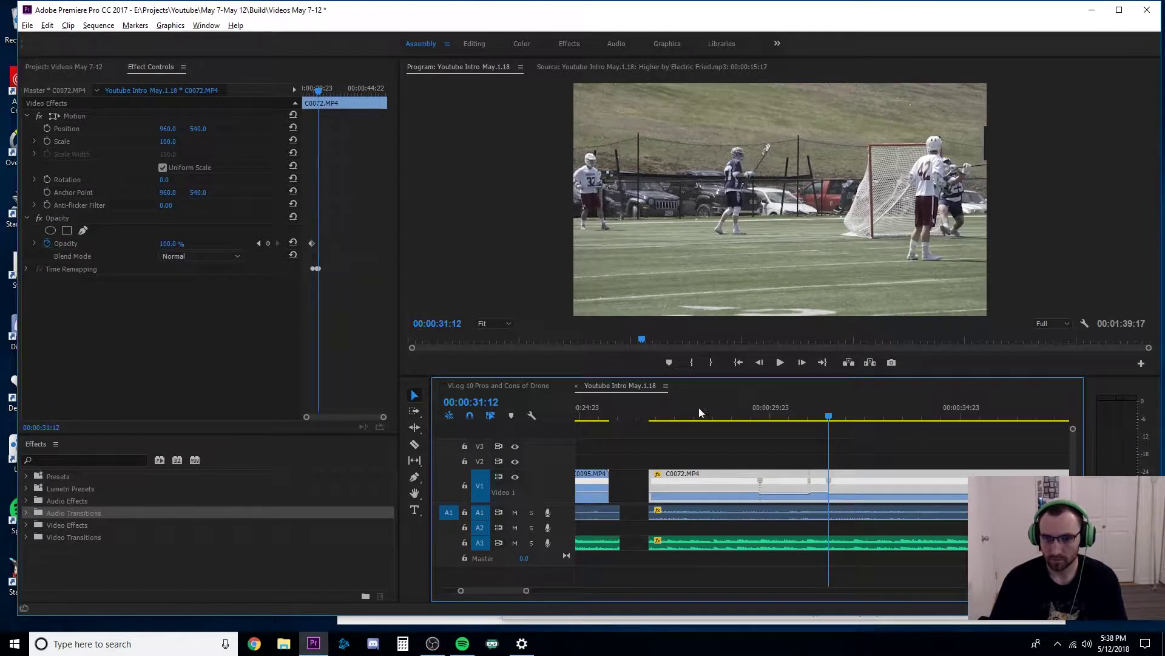
{"action": "left_click", "coordinate": [651, 412]}
{"action": "key", "text": "ctrl+grave"}
{"action": "key", "text": "space"}
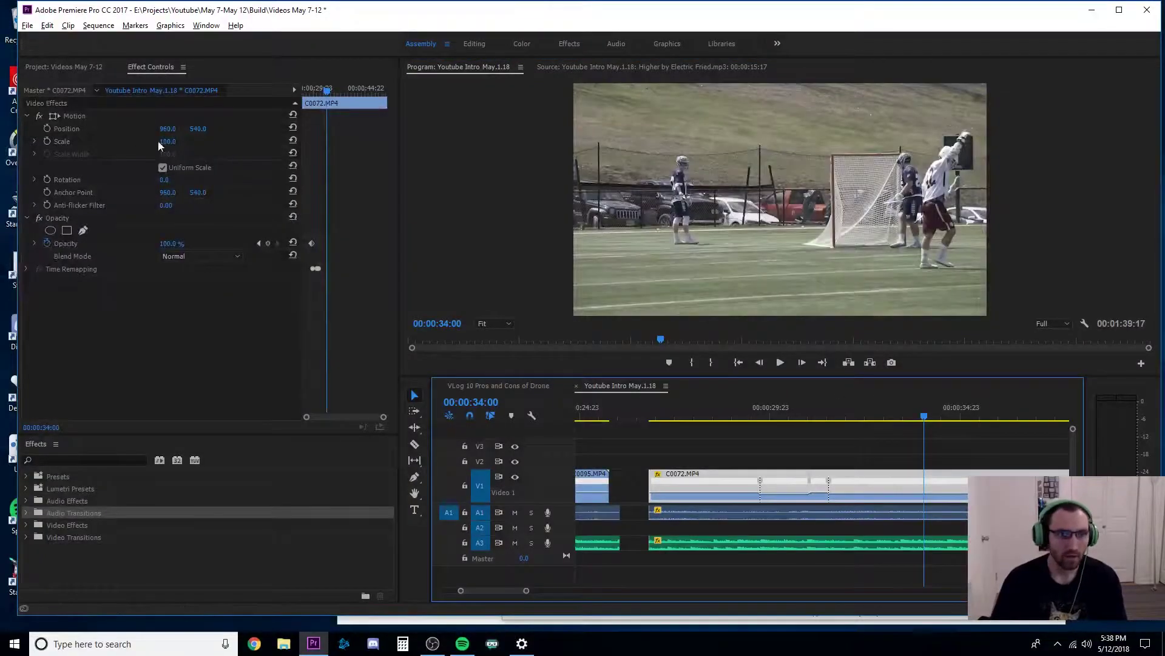
- Set C0072's Scale to 115 and Position X to 822, then preview the reframe
{"action": "left_click", "coordinate": [173, 141]}
{"action": "type", "text": "1"}
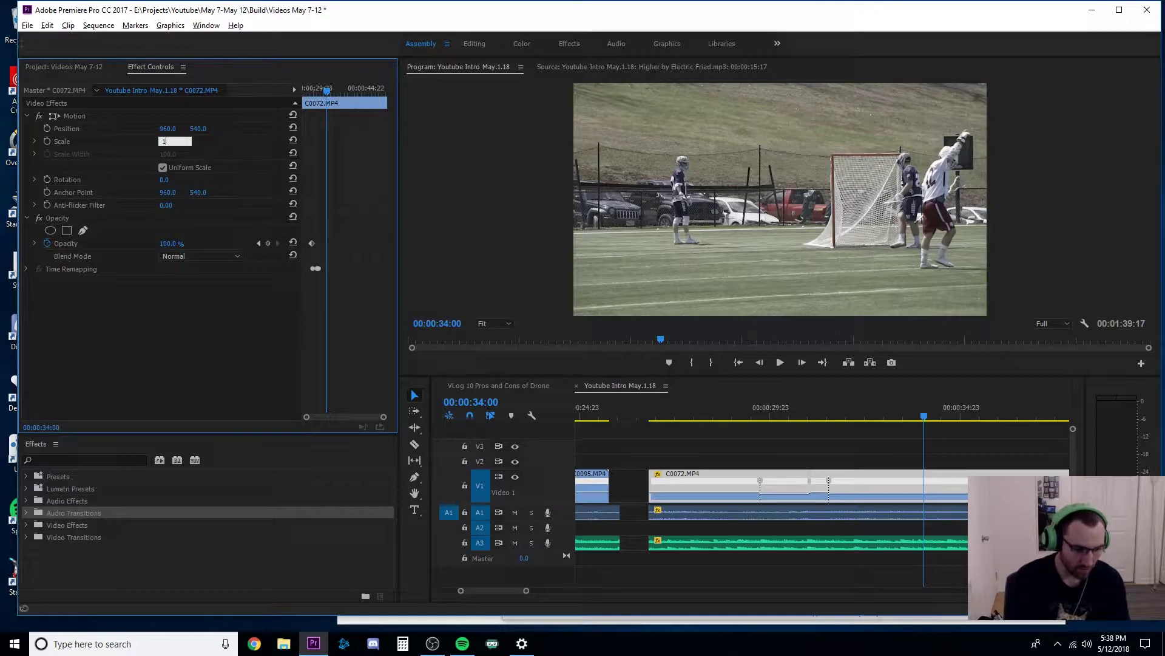
{"action": "type", "text": "1"}
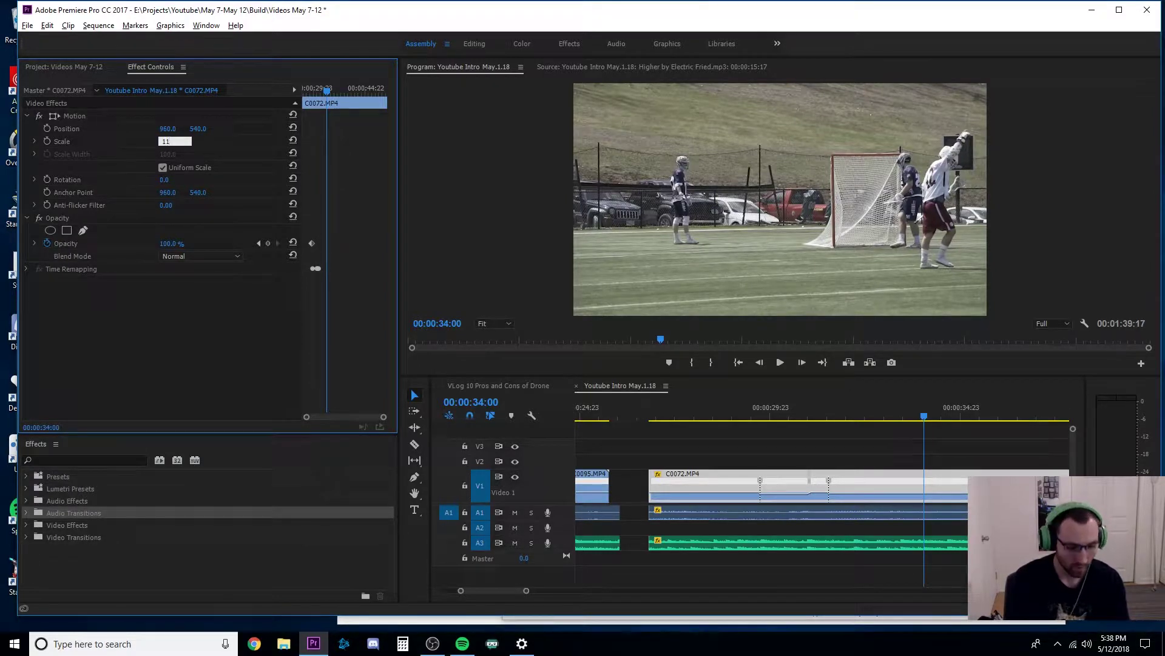
{"action": "type", "text": "5"}
{"action": "key", "text": "Return"}
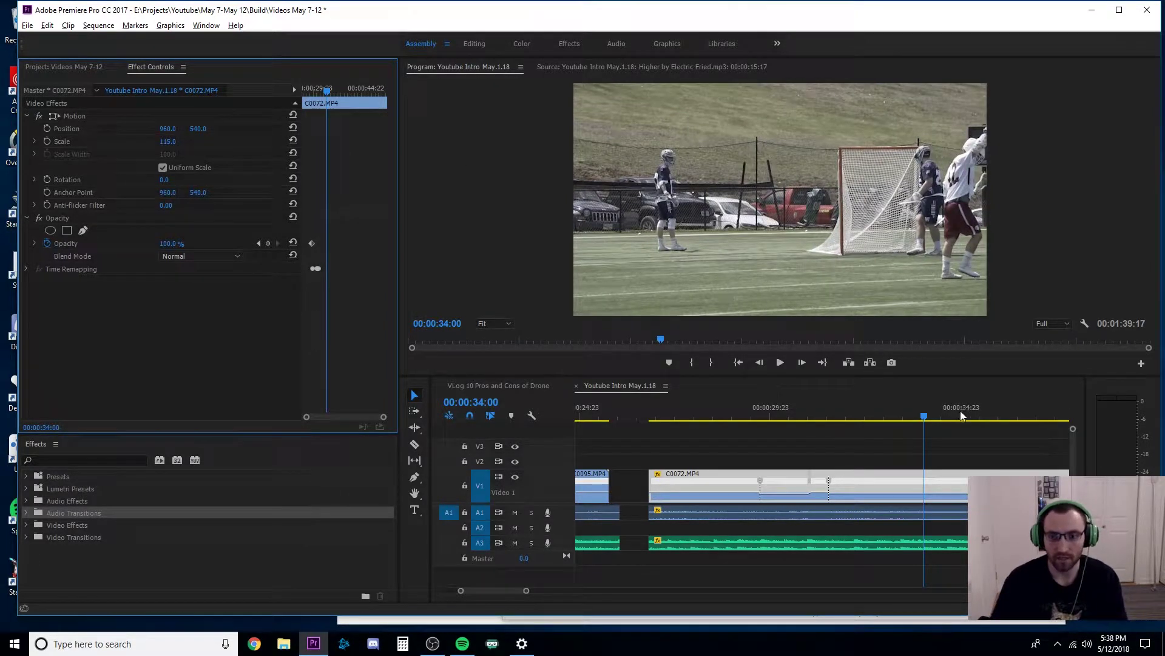
{"action": "left_click_drag", "start_coordinate": [926, 419], "coordinate": [804, 417]}
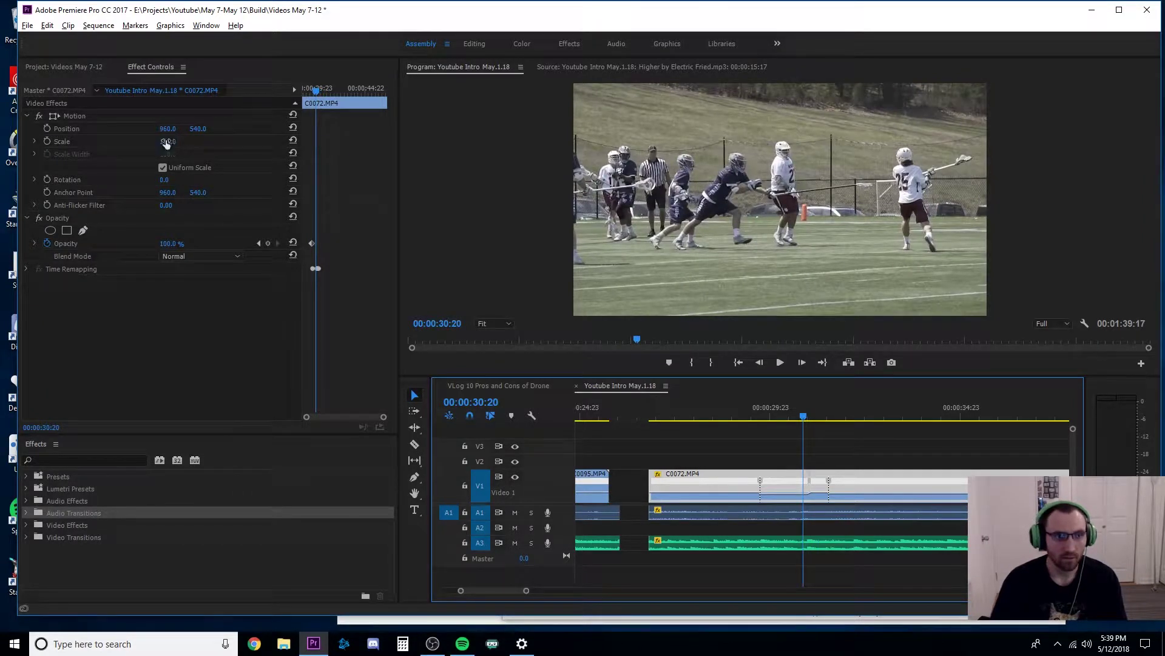
{"action": "left_click_drag", "start_coordinate": [164, 133], "coordinate": [79, 132]}
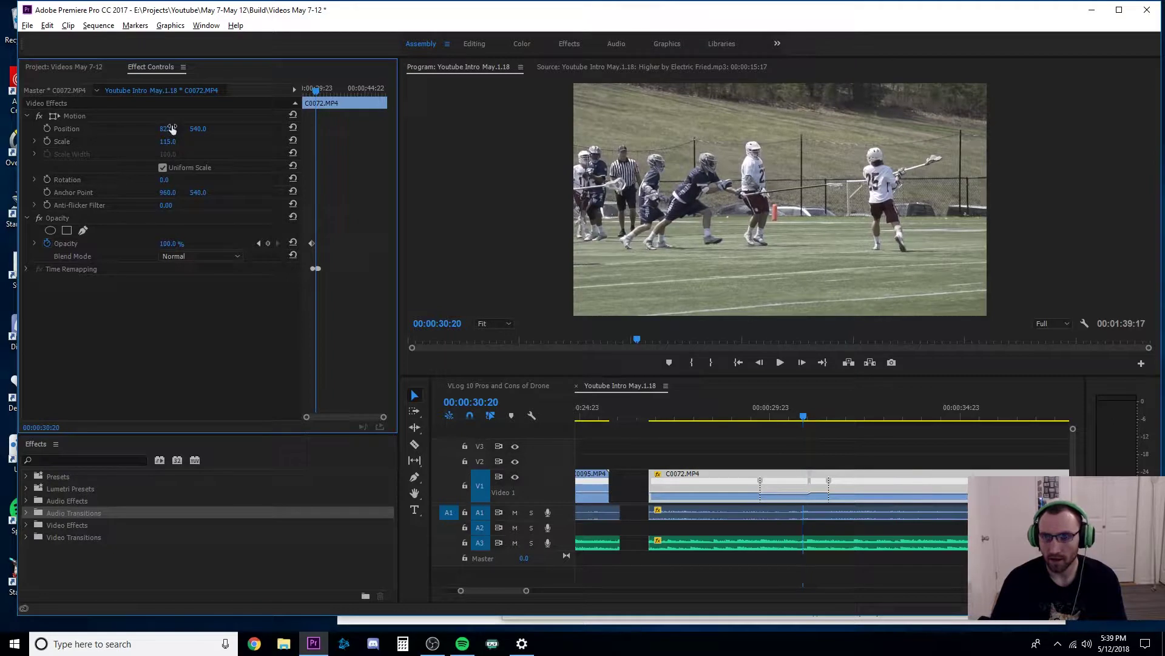
{"action": "left_click", "coordinate": [650, 403]}
{"action": "key", "text": "space"}
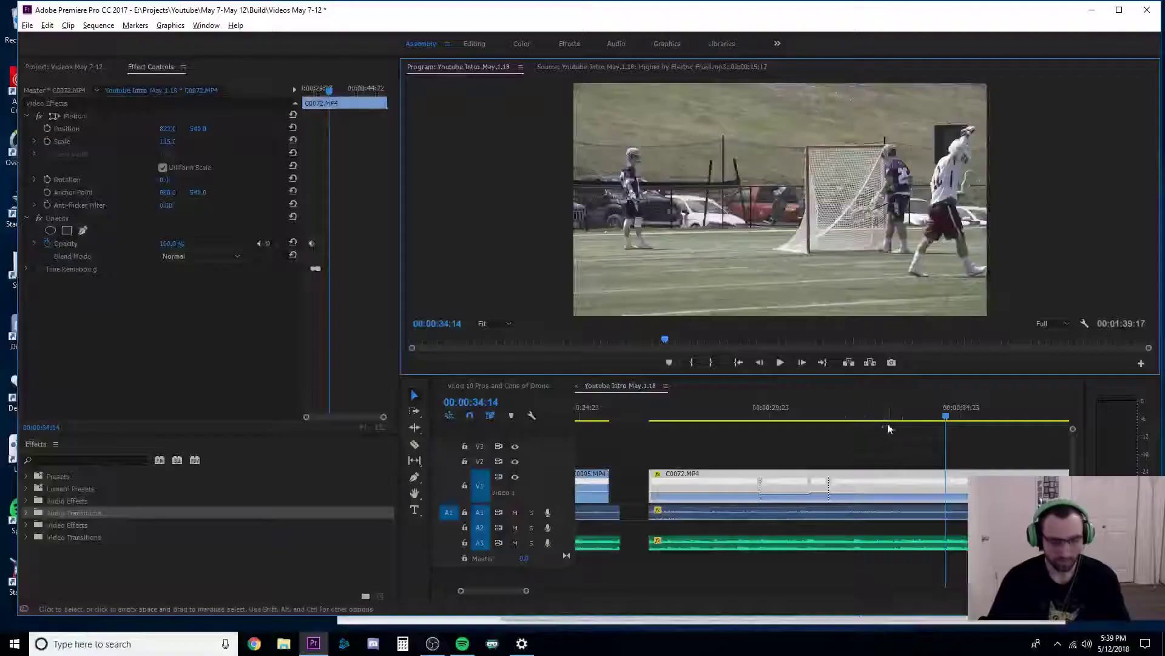
{"action": "left_click", "coordinate": [948, 483]}
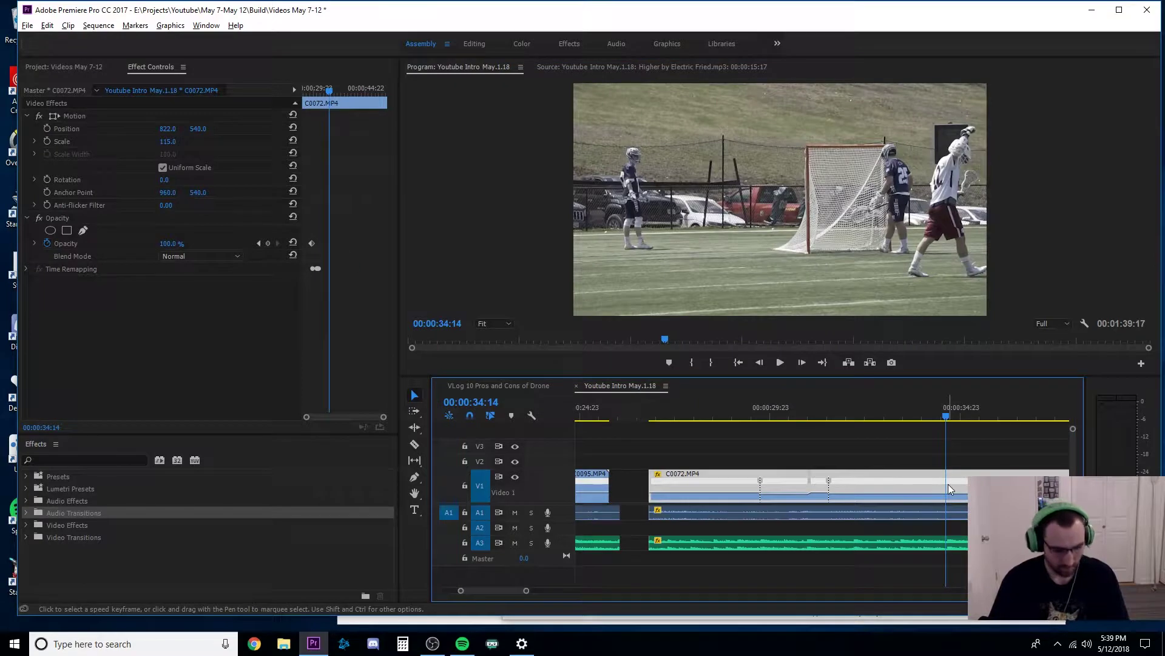
- Split C0072, trim the later piece to about 00:00:43:18, and slide it left to close the gap
{"action": "key", "text": "ctrl+k"}
{"action": "key", "text": "minus"}
{"action": "key", "text": "minus"}
{"action": "key", "text": "minus"}
{"action": "key", "text": "minus"}
{"action": "key", "text": "minus"}
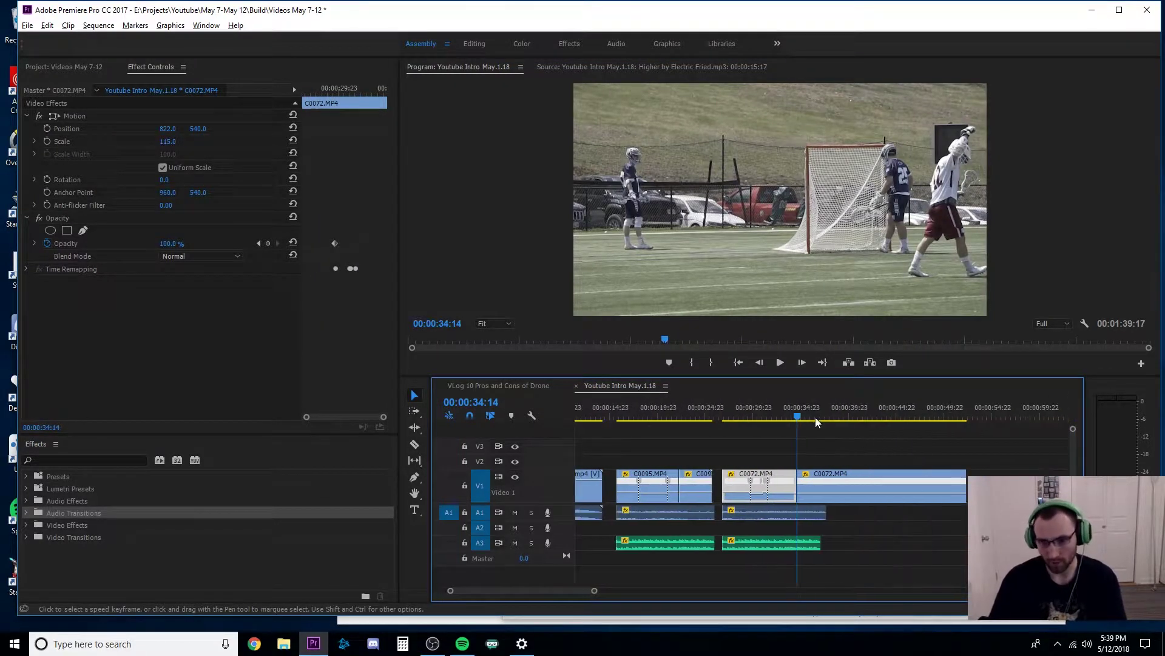
{"action": "left_click_drag", "start_coordinate": [797, 419], "coordinate": [904, 427]}
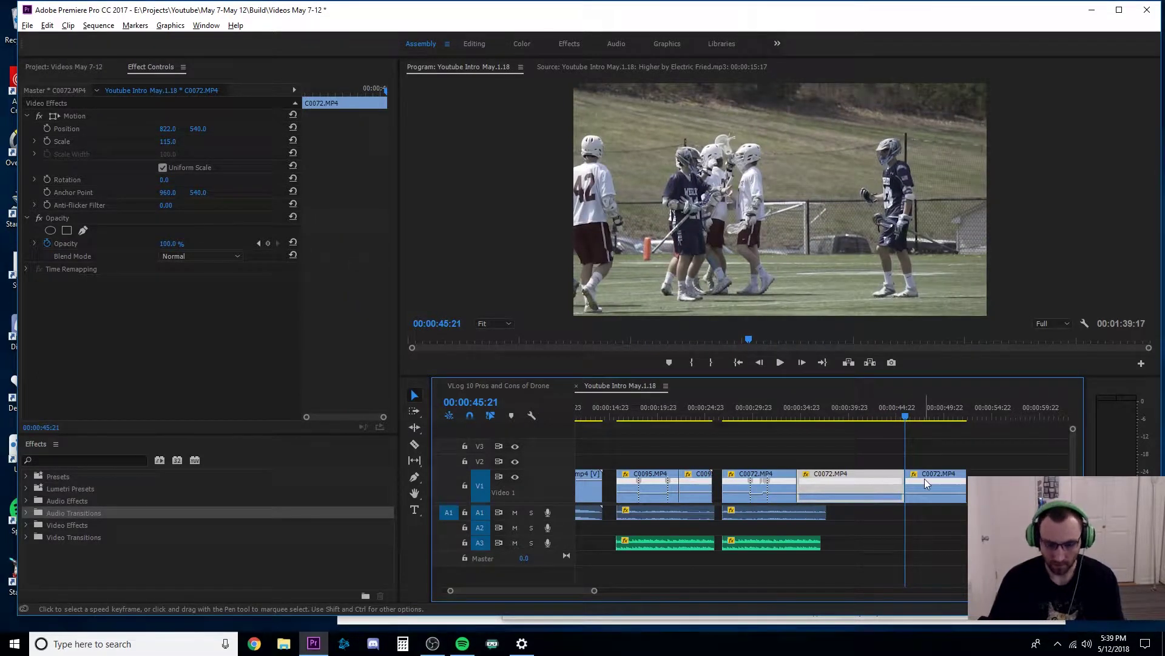
{"action": "key", "text": "ctrl+alt+q"}
{"action": "left_click_drag", "start_coordinate": [925, 479], "coordinate": [817, 478]}
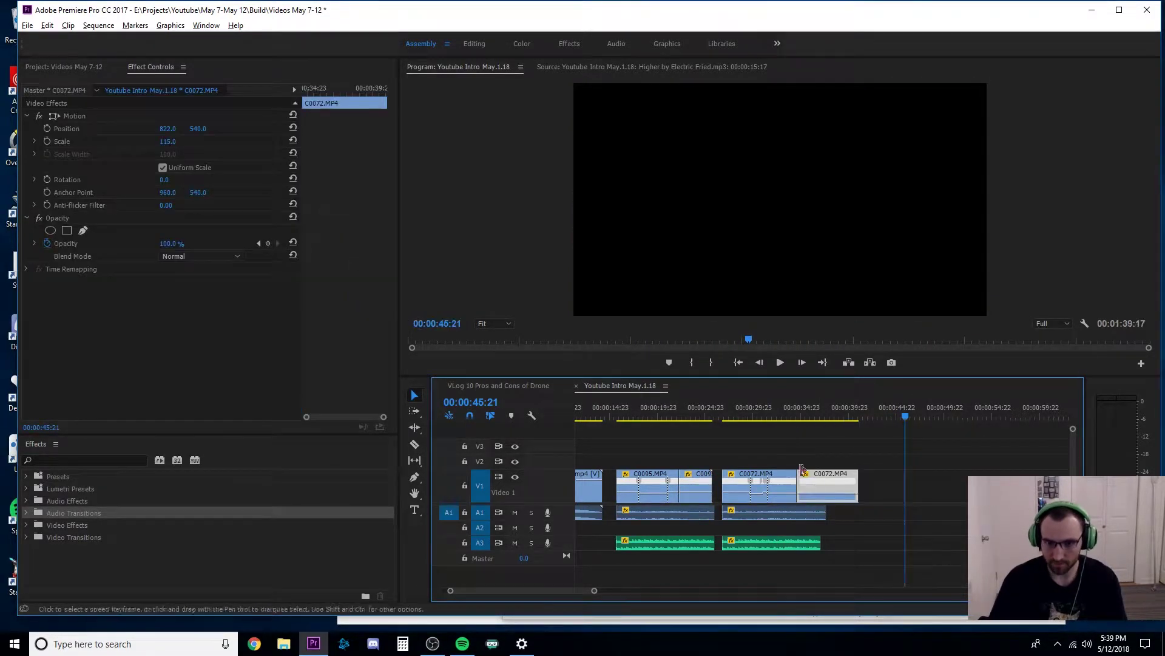
{"action": "left_click", "coordinate": [719, 416]}
{"action": "left_click_drag", "start_coordinate": [721, 419], "coordinate": [720, 417]}
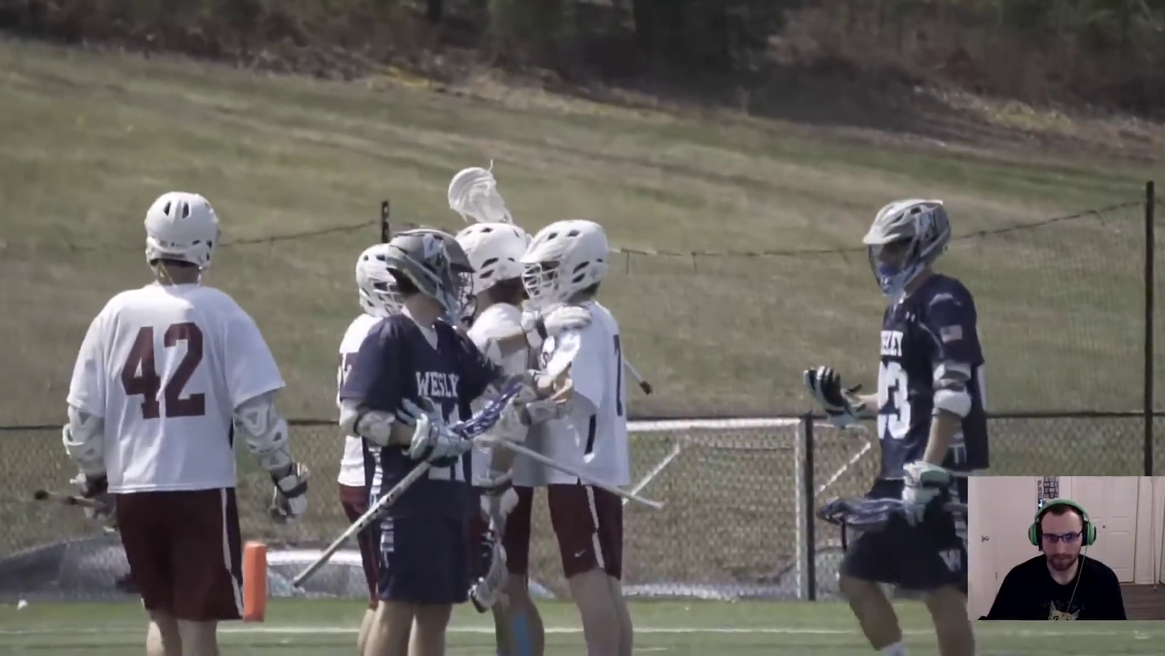
{"action": "key", "text": "Escape"}
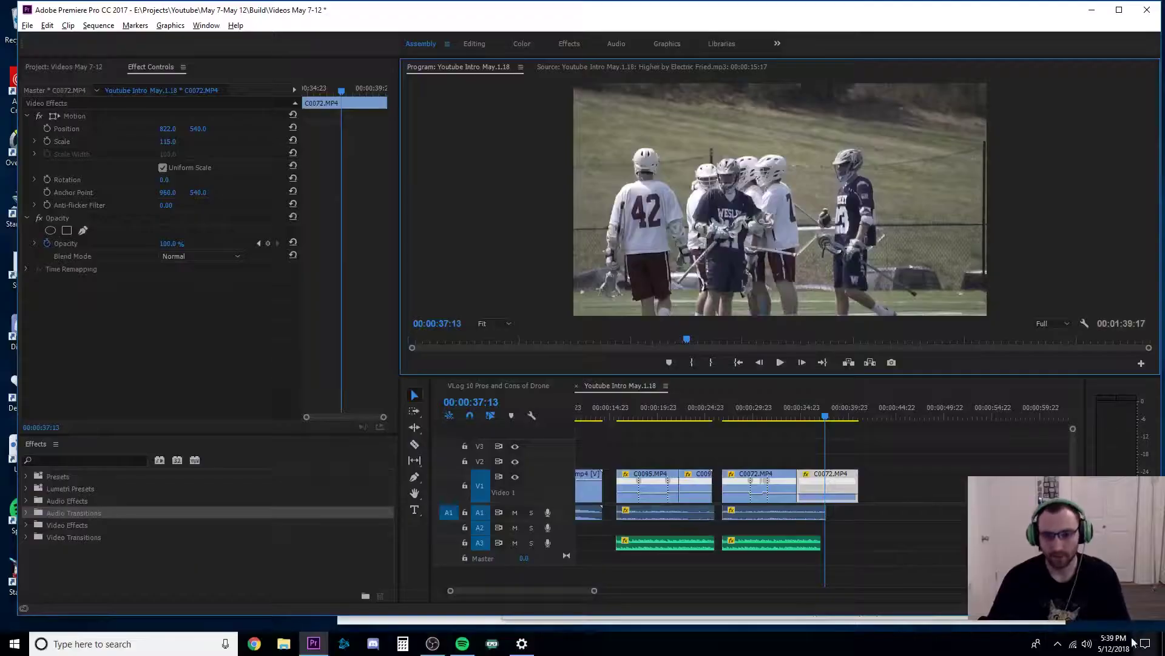
- Slide C0051 left on the timeline to close the gap before it
{"action": "left_click", "coordinate": [851, 530]}
{"action": "key", "text": "ctrl+a"}
{"action": "key", "text": "minus"}
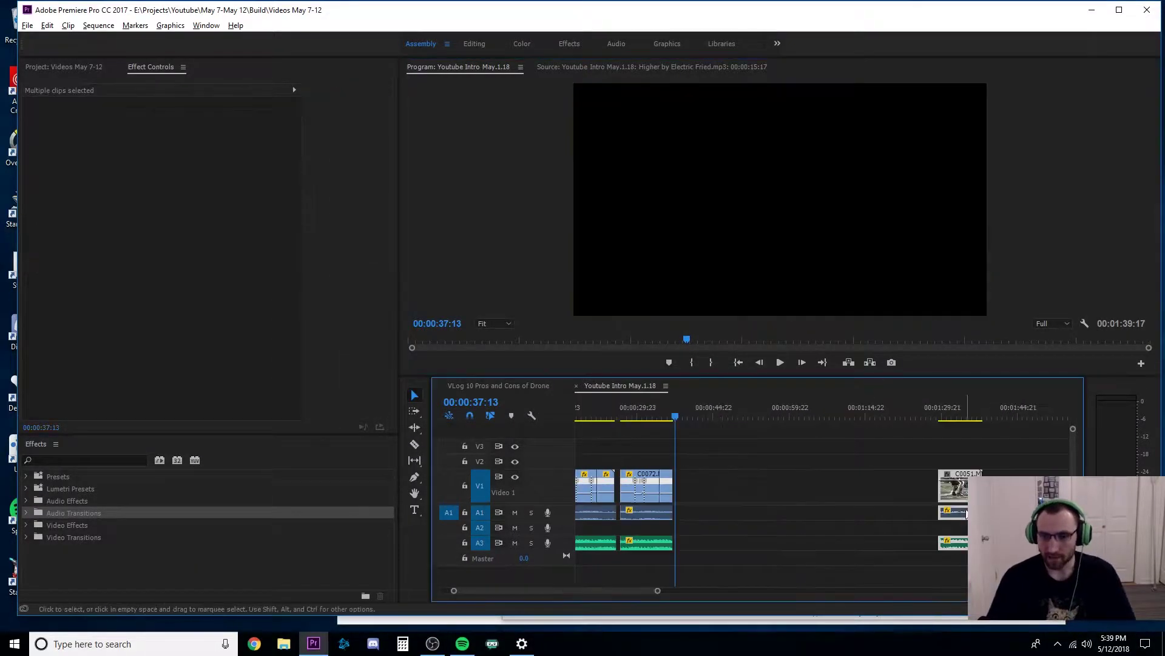
{"action": "left_click_drag", "start_coordinate": [960, 494], "coordinate": [698, 488]}
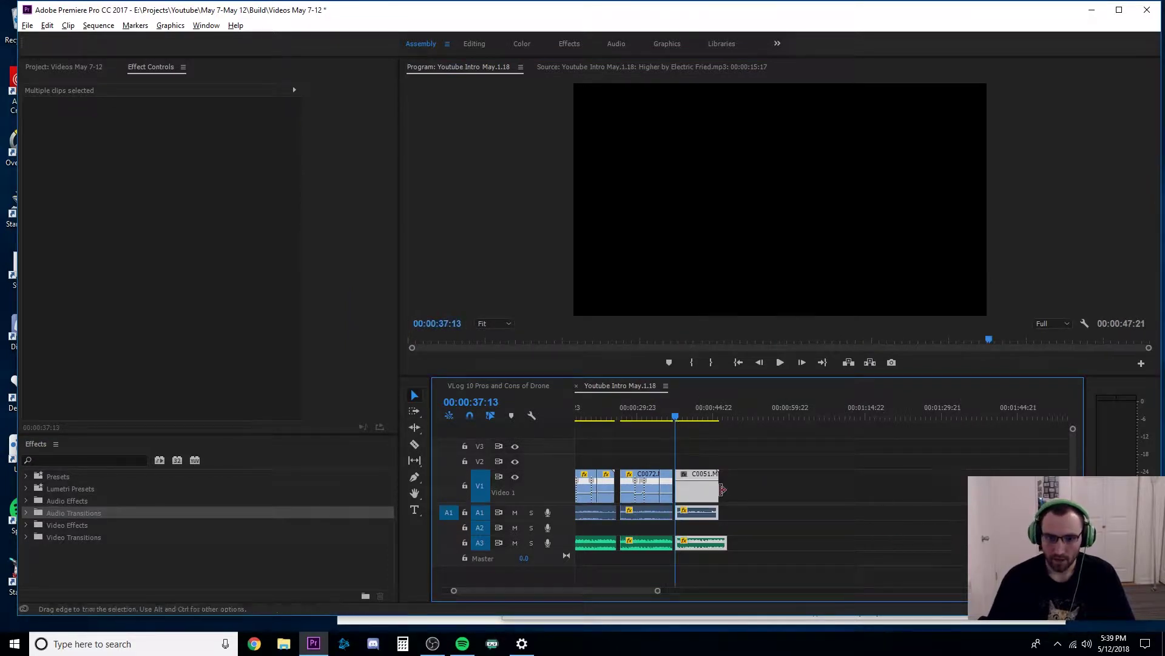
{"action": "key", "text": "equal"}
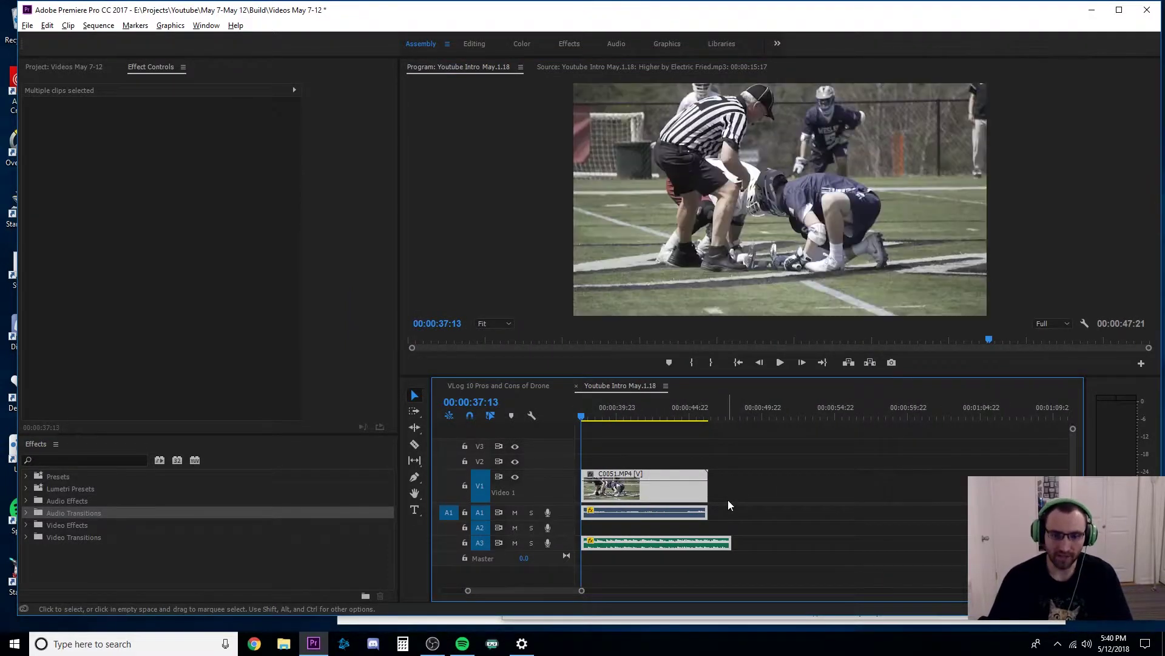
{"action": "scroll", "coordinate": [728, 502], "scroll_direction": "up", "scroll_amount": 2}
{"action": "left_click", "coordinate": [727, 500]}
{"action": "scroll", "coordinate": [720, 491], "scroll_direction": "up", "scroll_amount": 3}
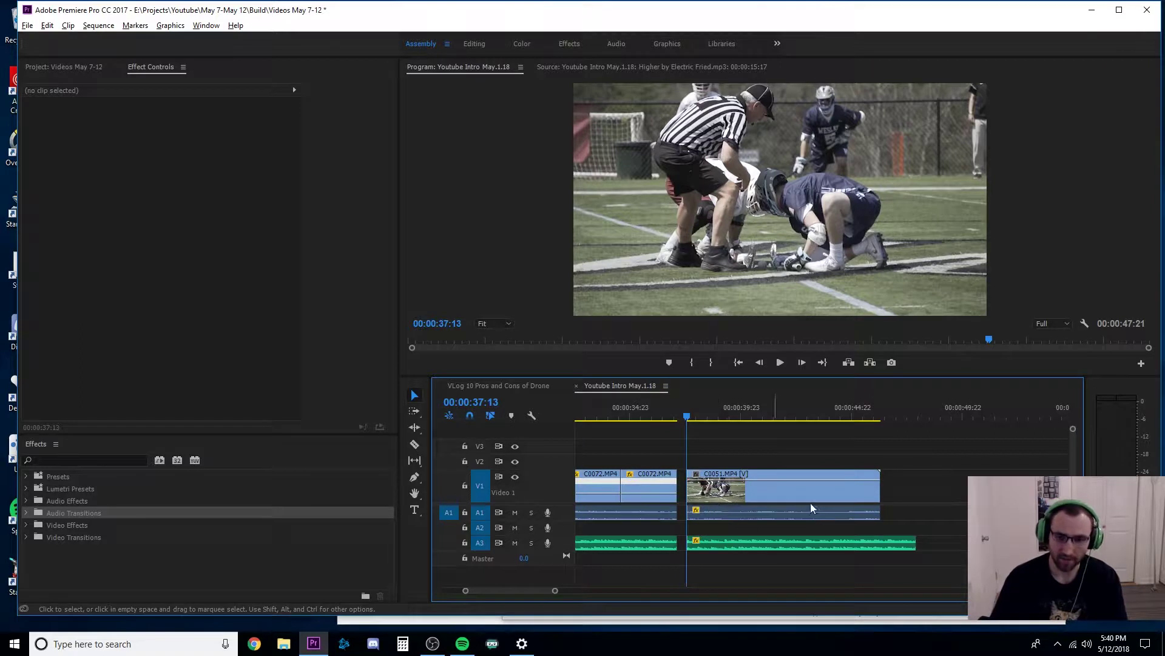
{"action": "scroll", "coordinate": [559, 515], "scroll_direction": "up", "scroll_amount": 3}
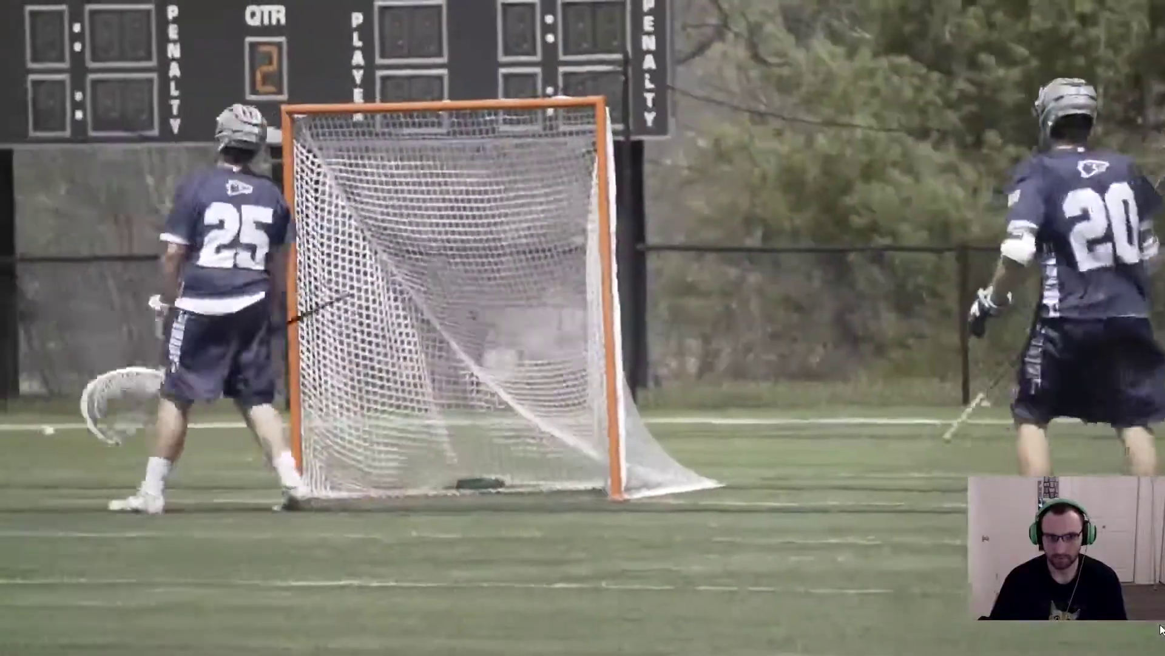
{"action": "key", "text": "Escape"}
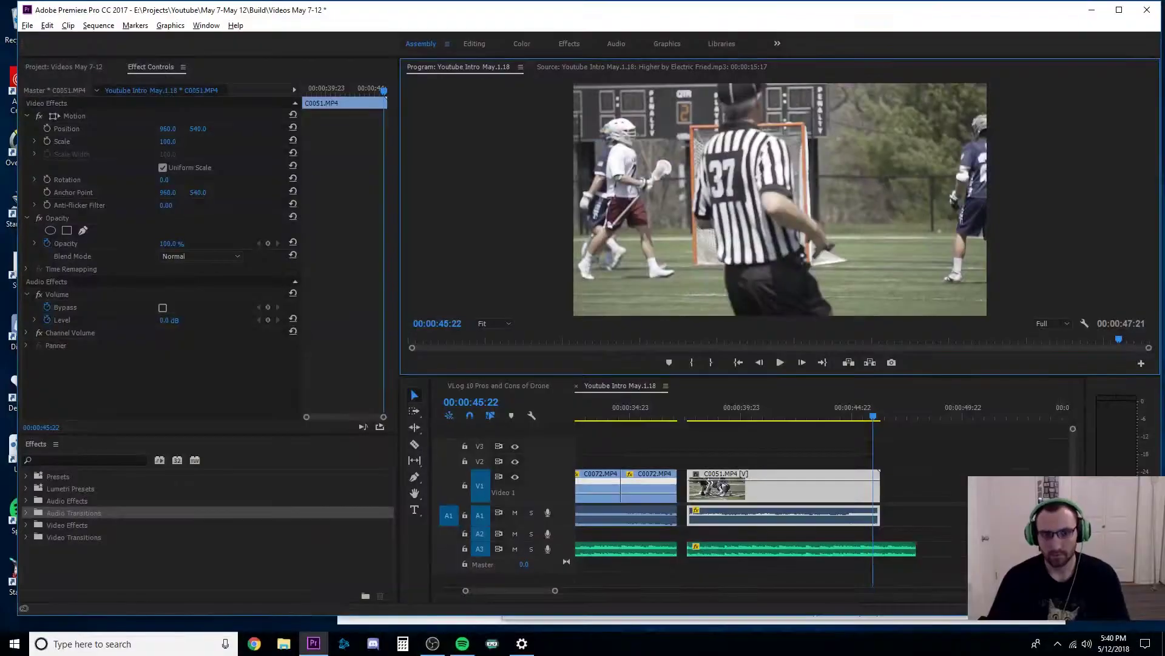
{"action": "key", "text": "="}
{"action": "key", "text": "="}
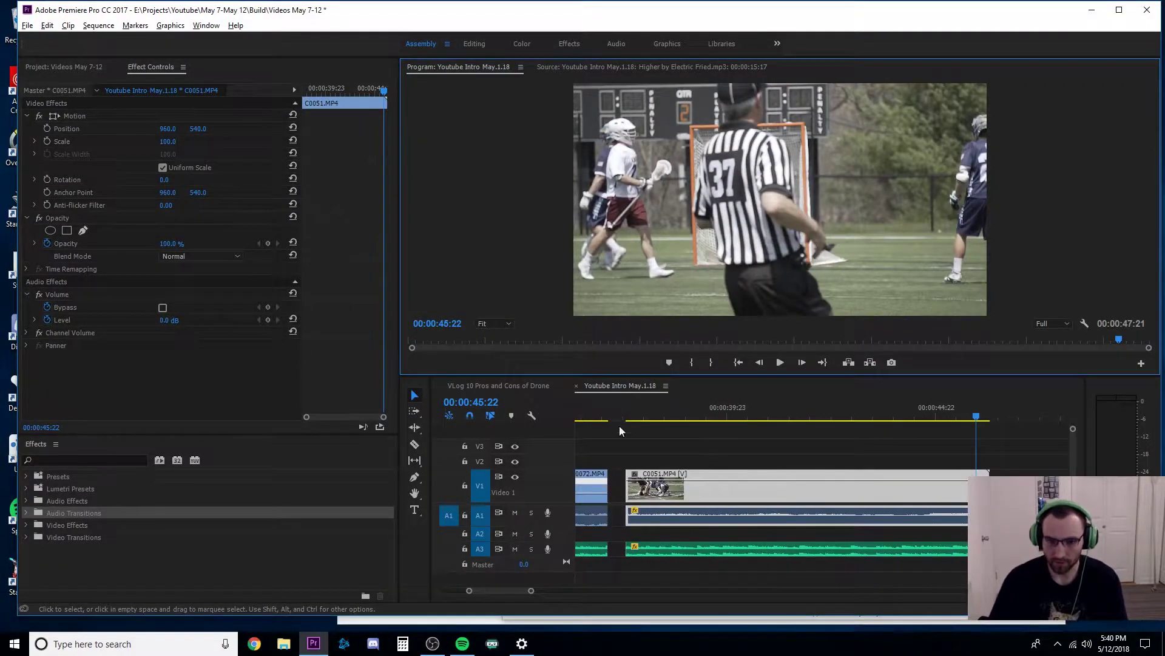
- Split C0051 at 40:12 and 42:16 and delete the middle piece
{"action": "left_click", "coordinate": [625, 417]}
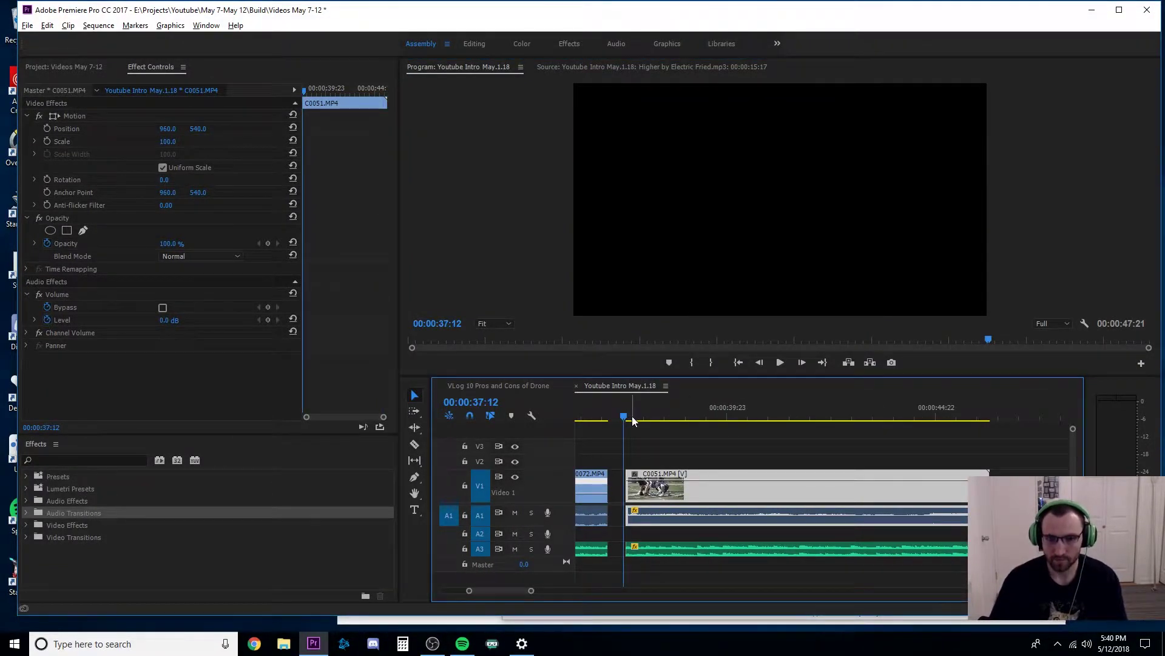
{"action": "key", "text": "space"}
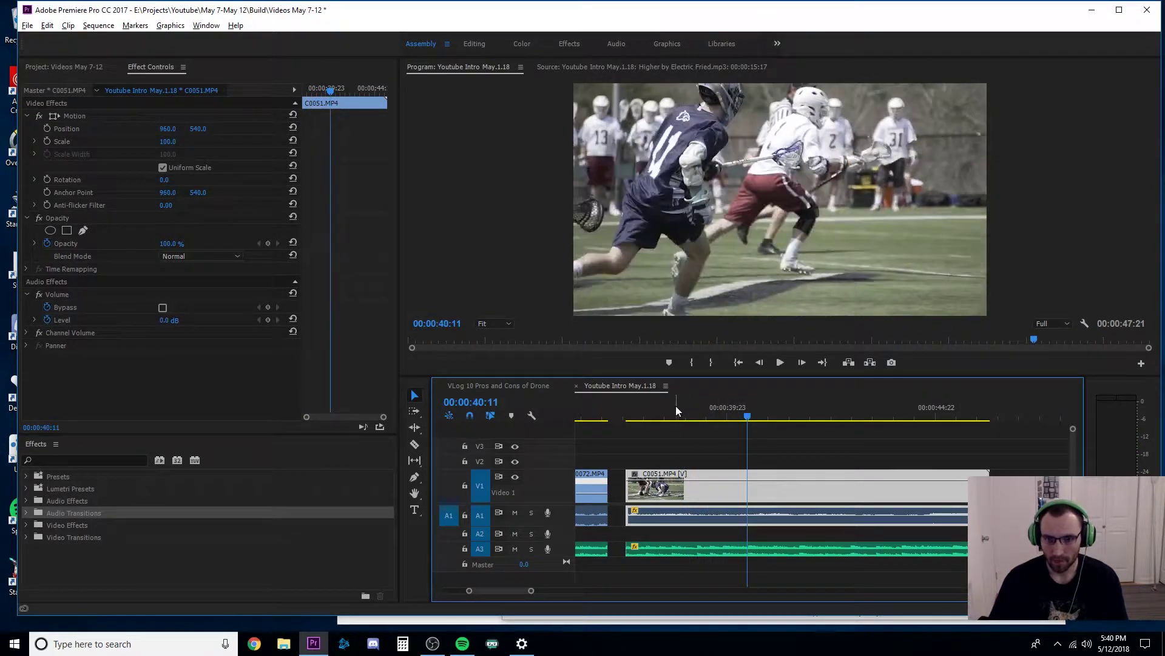
{"action": "left_click", "coordinate": [675, 407]}
{"action": "key", "text": "space"}
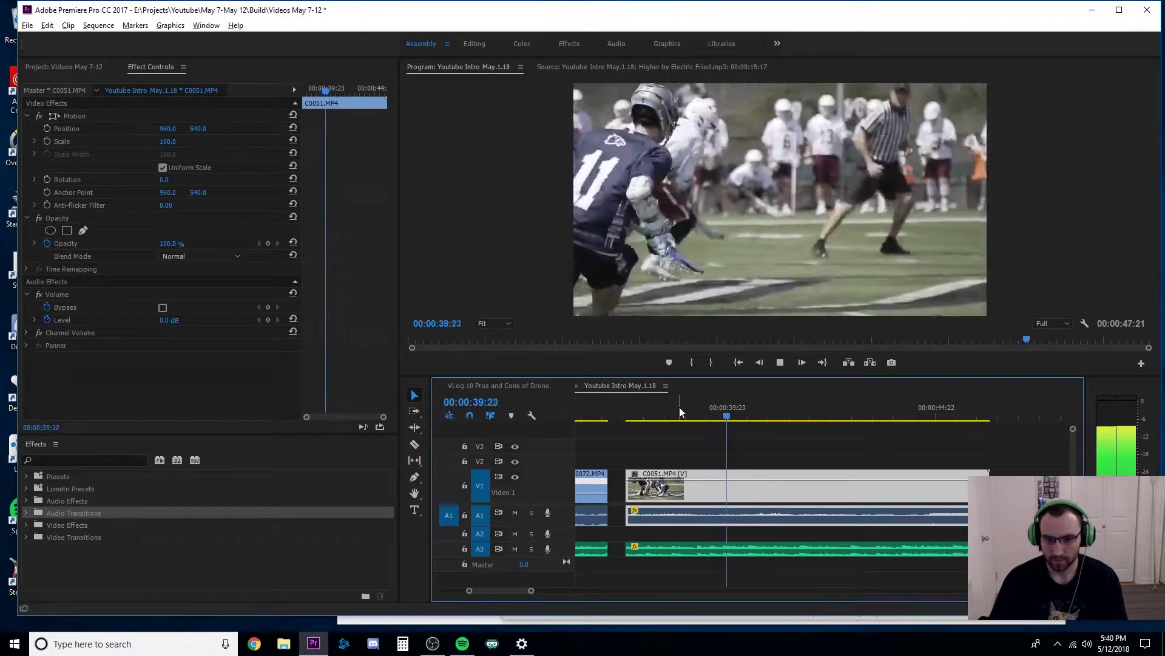
{"action": "key", "text": "space"}
{"action": "key", "text": "ctrl+k"}
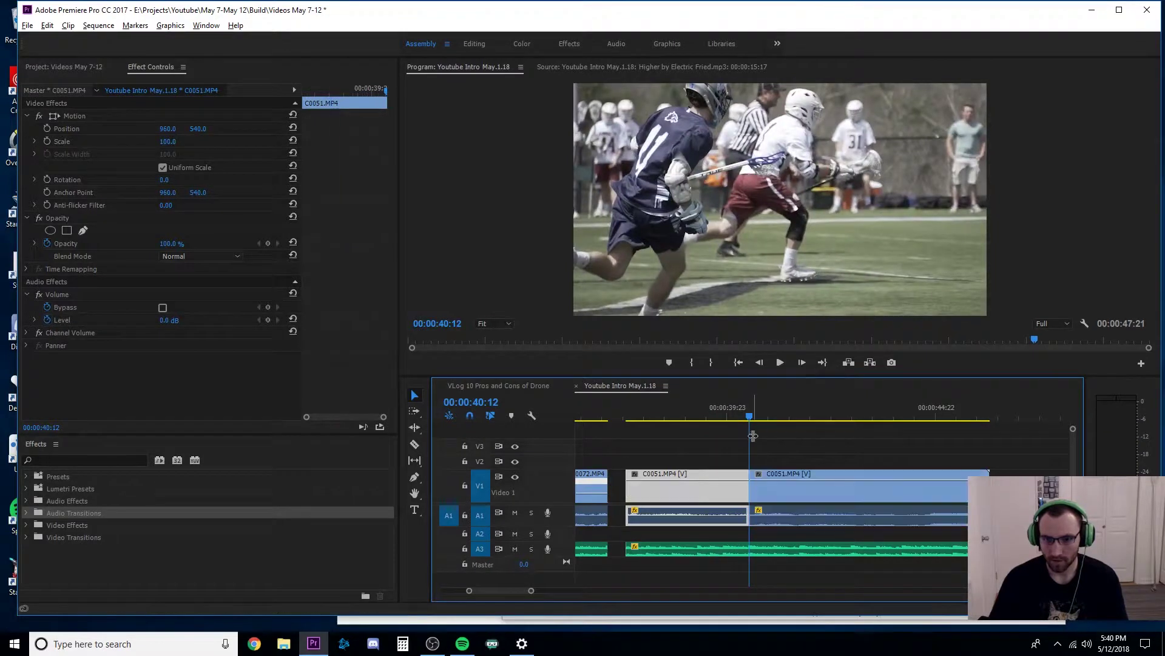
{"action": "left_click_drag", "start_coordinate": [747, 417], "coordinate": [840, 439]}
{"action": "key", "text": "ctrl+k"}
{"action": "left_click", "coordinate": [817, 489]}
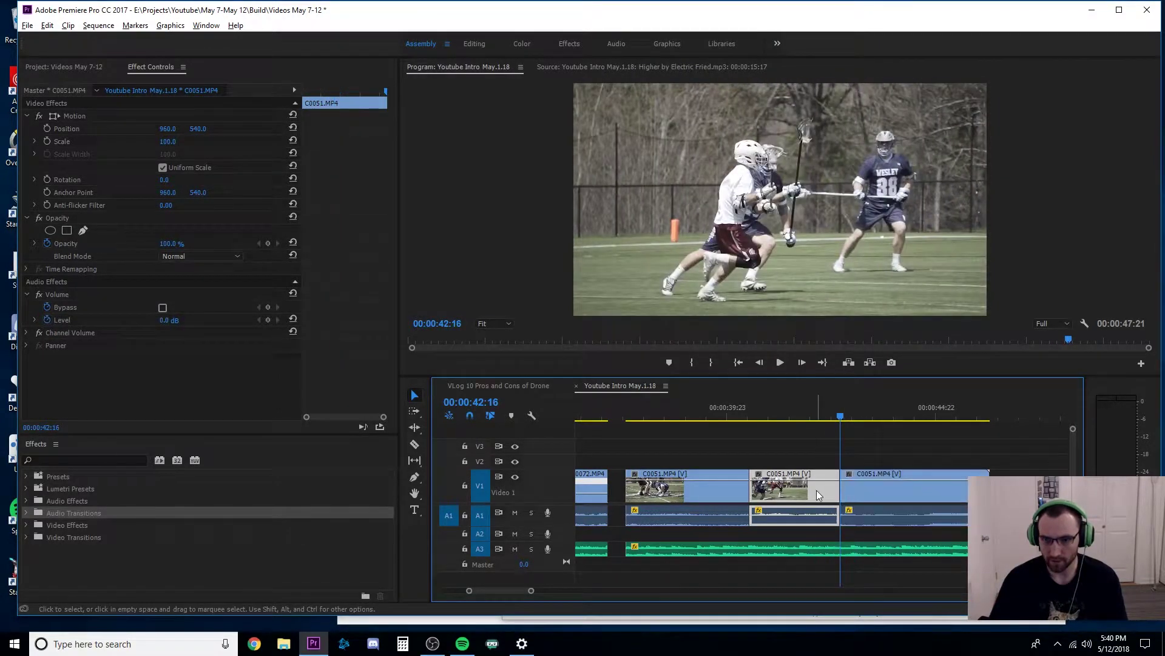
{"action": "key", "text": "Delete"}
- Slide the later C0051 piece left against the first and play back the jump cut
{"action": "left_click", "coordinate": [897, 482]}
{"action": "left_click_drag", "start_coordinate": [897, 481], "coordinate": [783, 489]}
{"action": "left_click", "coordinate": [738, 414]}
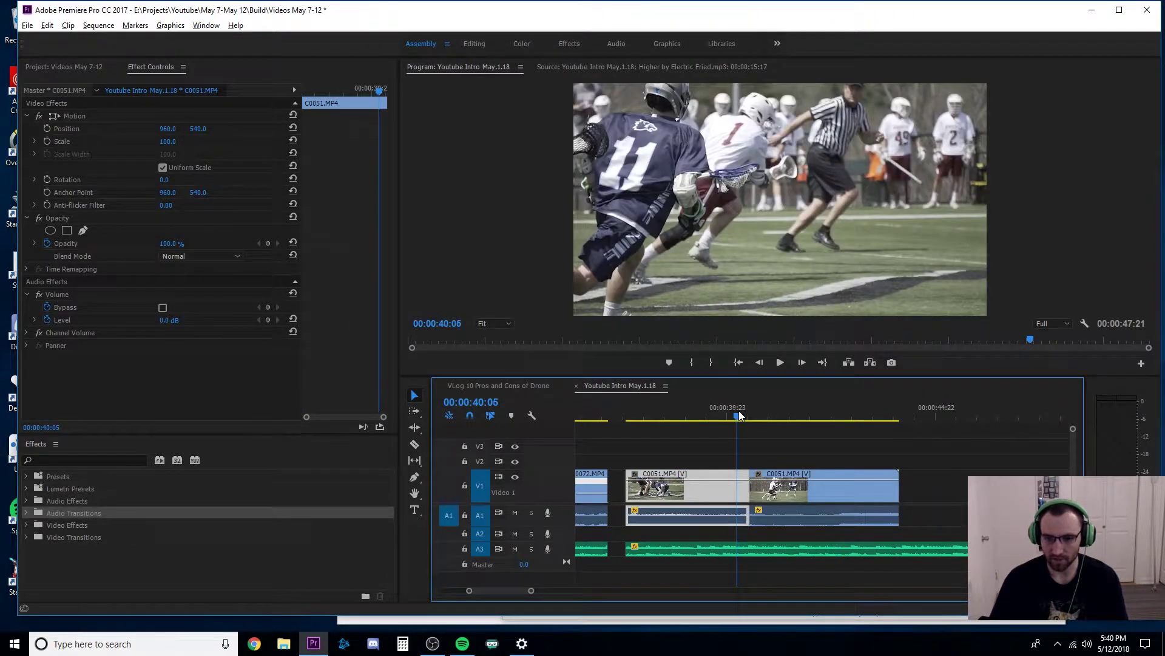
{"action": "key", "text": "space"}
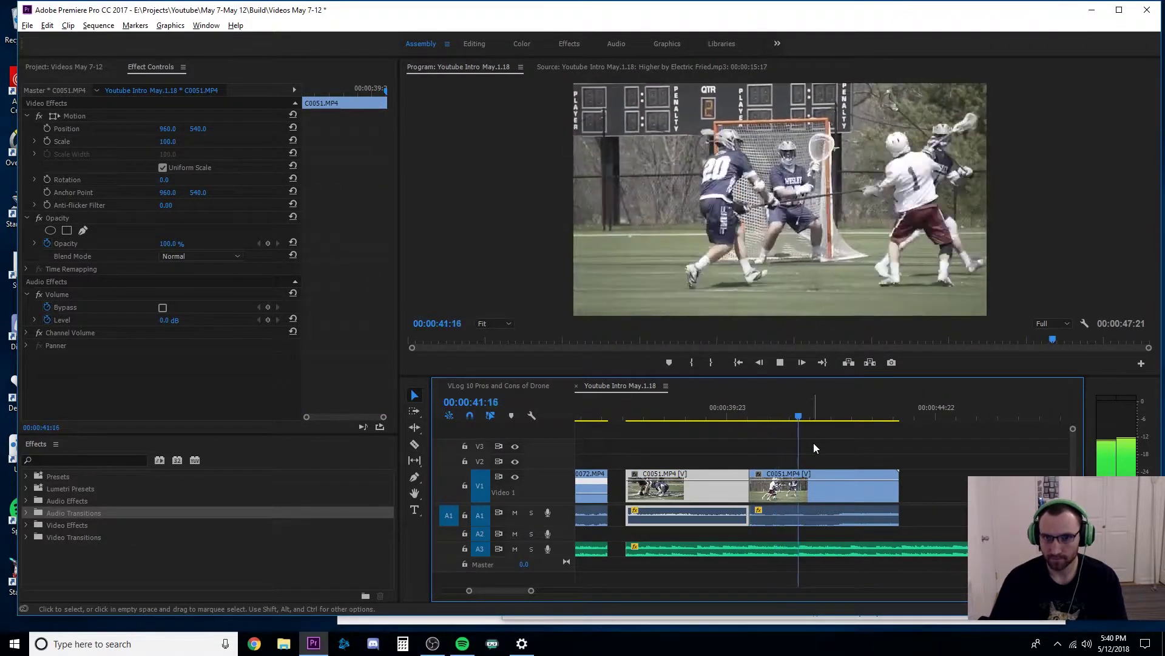
{"action": "left_click", "coordinate": [741, 415]}
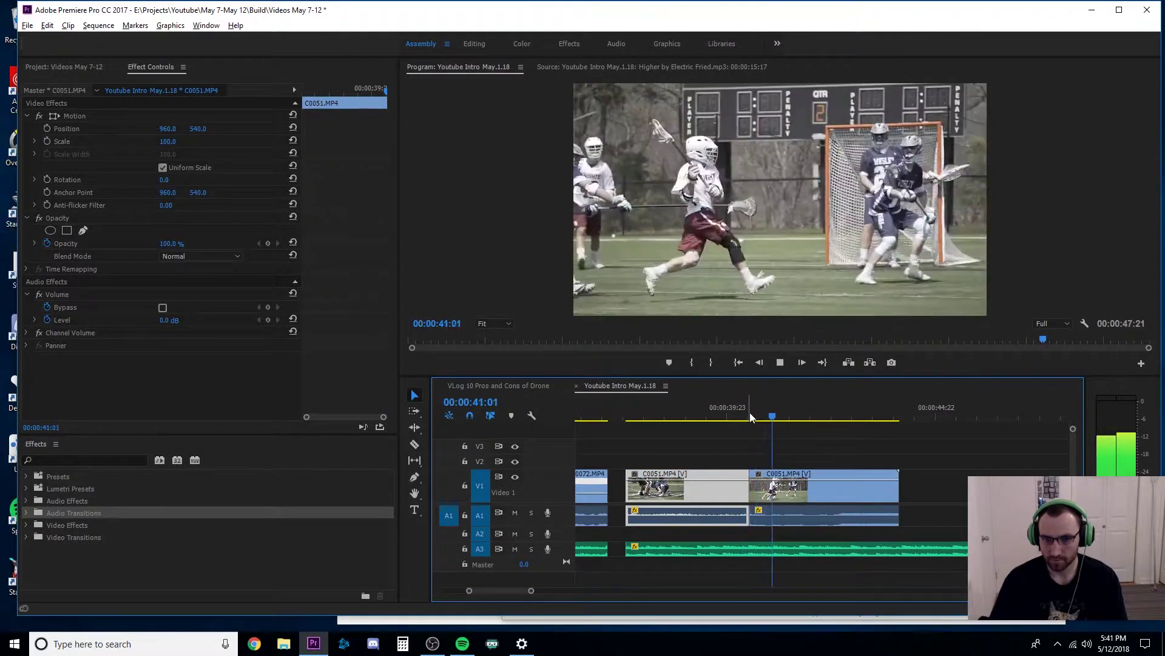
- Show Time Remapping > Speed on the second C0051 piece for ramping
{"action": "left_click", "coordinate": [801, 502]}
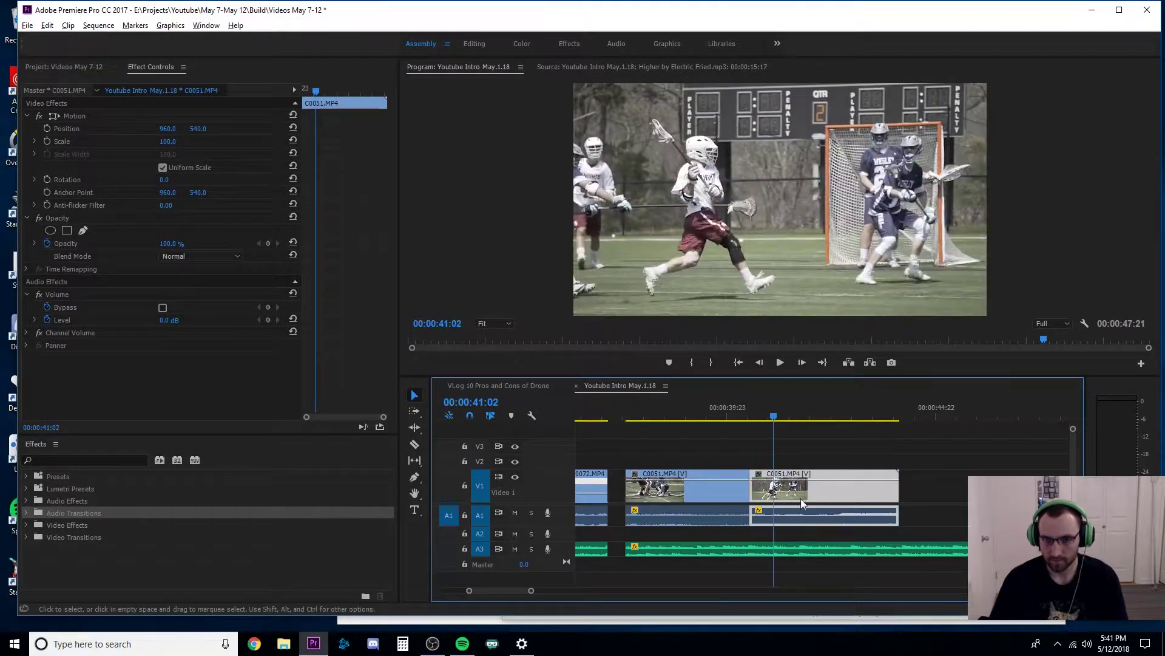
{"action": "left_click", "coordinate": [758, 474]}
{"action": "mouse_move", "coordinate": [810, 510]}
{"action": "left_click", "coordinate": [928, 510]}
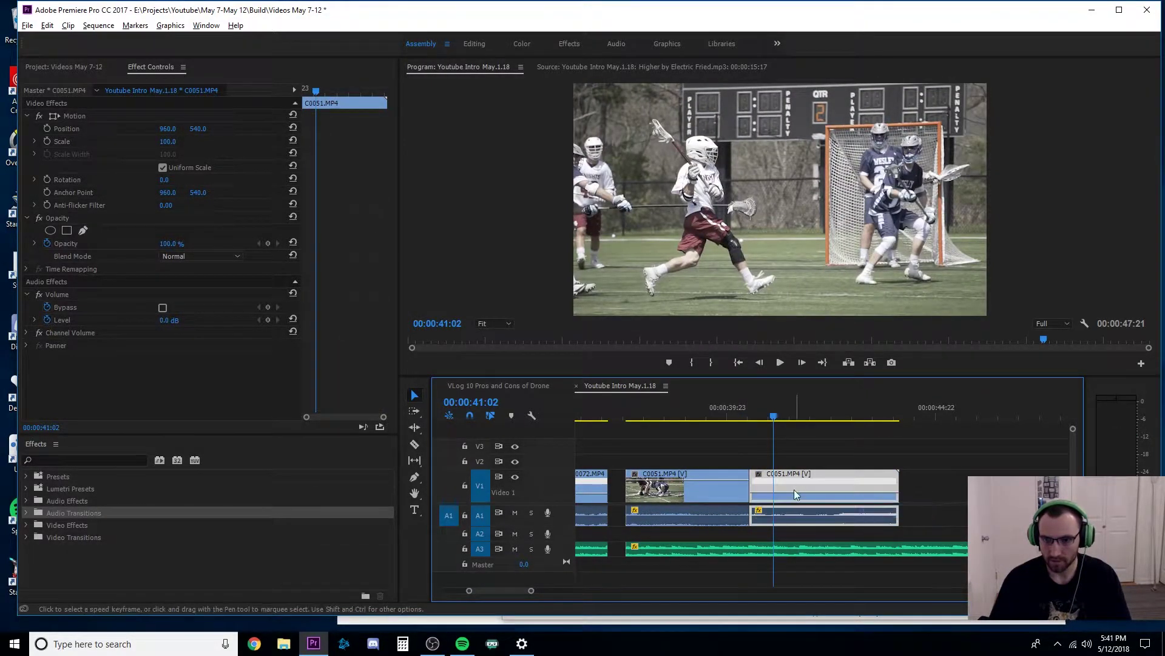
{"action": "right_click", "coordinate": [785, 513]}
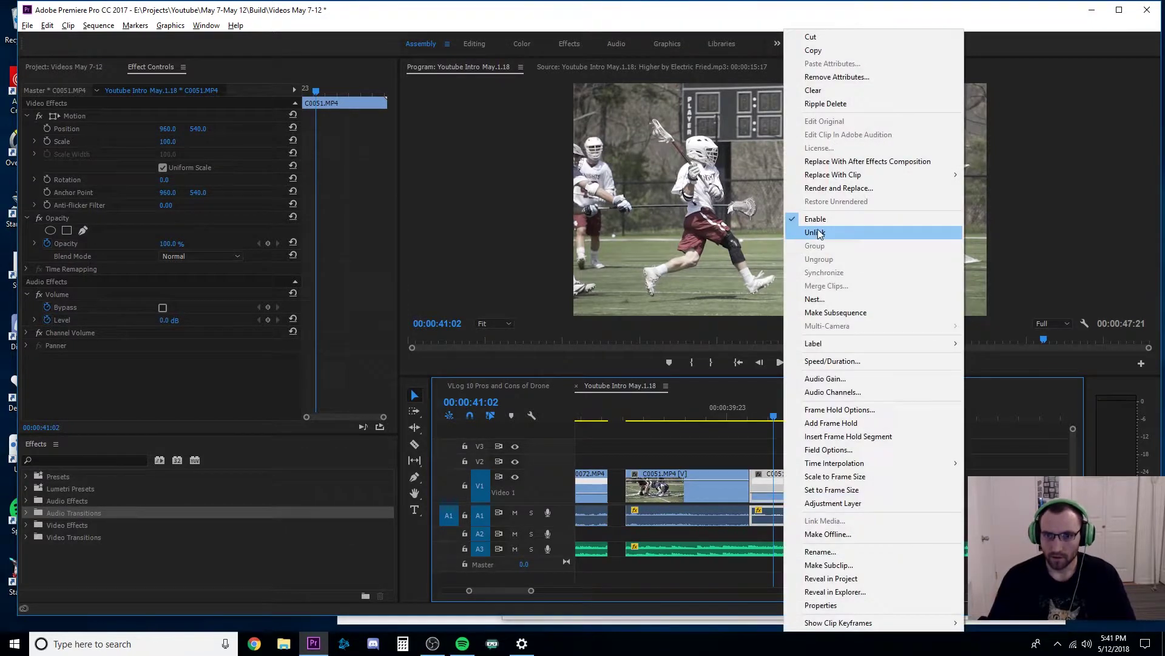
- Drag the second C0051 piece's speed line down to 33% and preview the slow motion to 44:03
{"action": "left_click", "coordinate": [795, 233]}
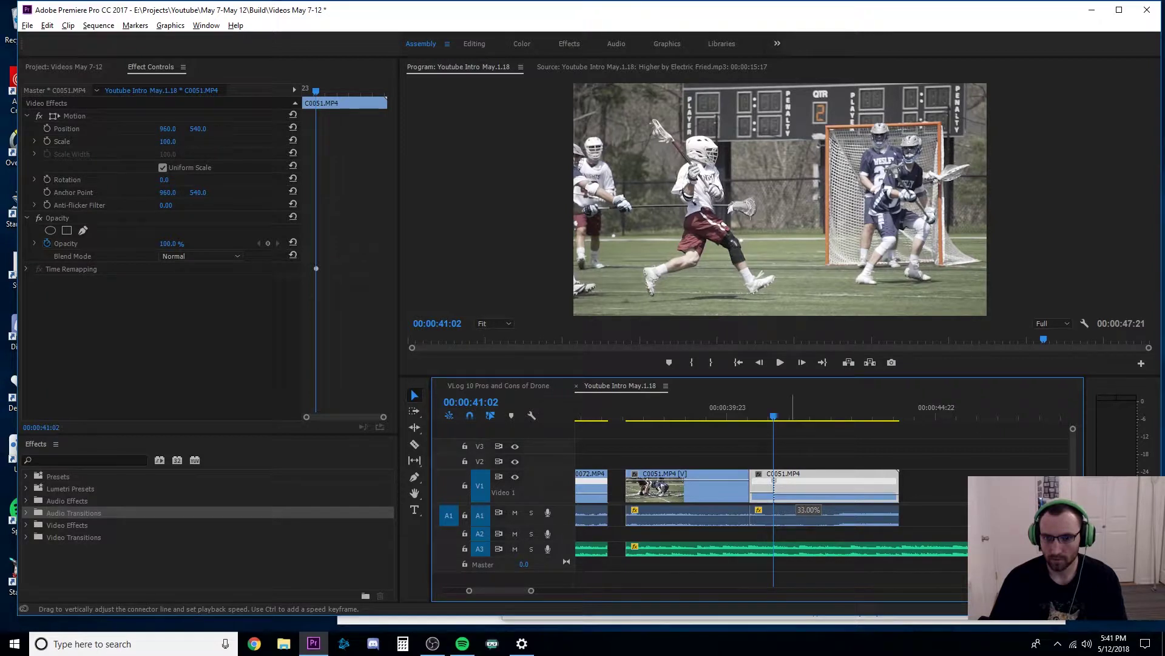
{"action": "left_click_drag", "start_coordinate": [789, 480], "coordinate": [789, 481]}
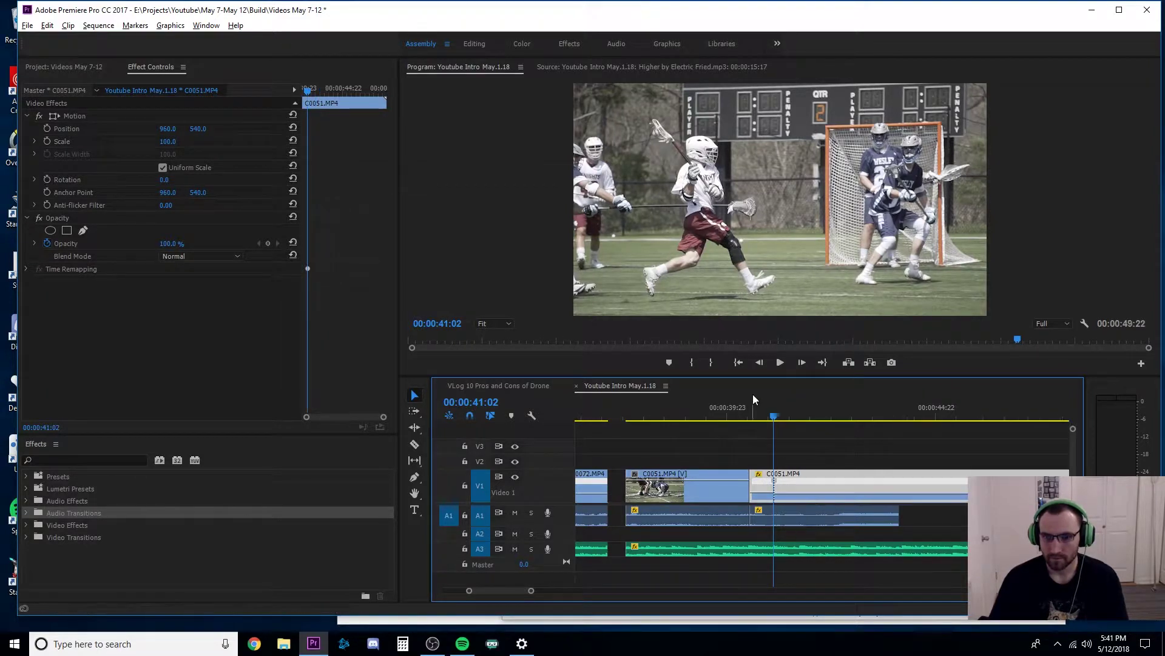
{"action": "key", "text": "space"}
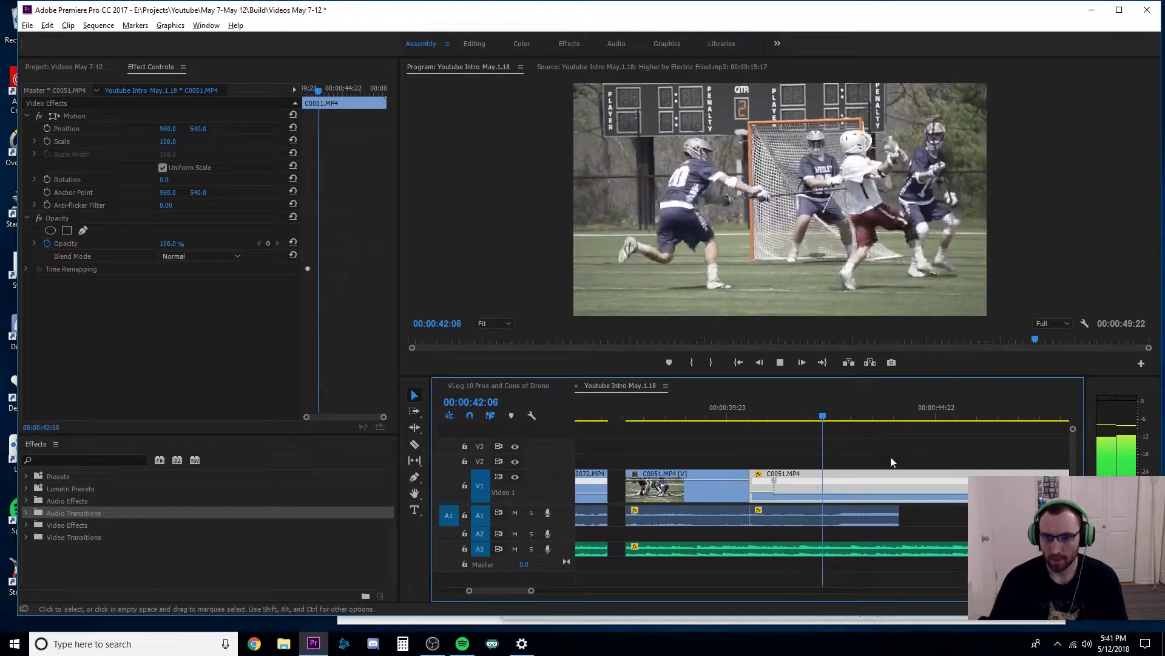
{"action": "key", "text": "space"}
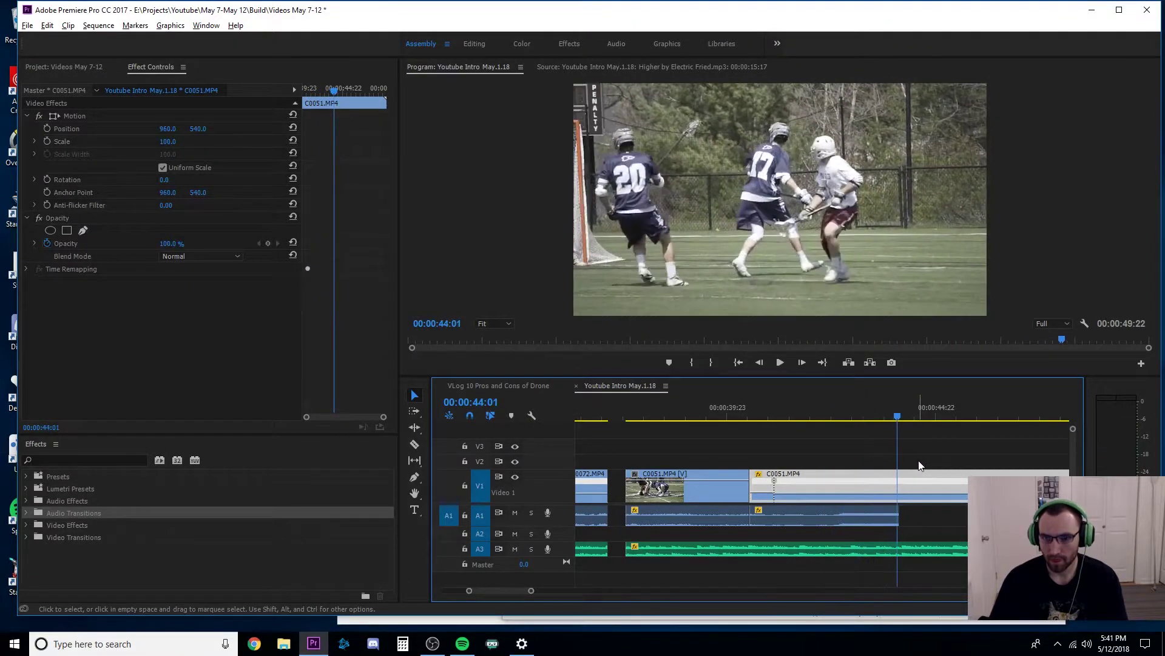
{"action": "left_click", "coordinate": [899, 416]}
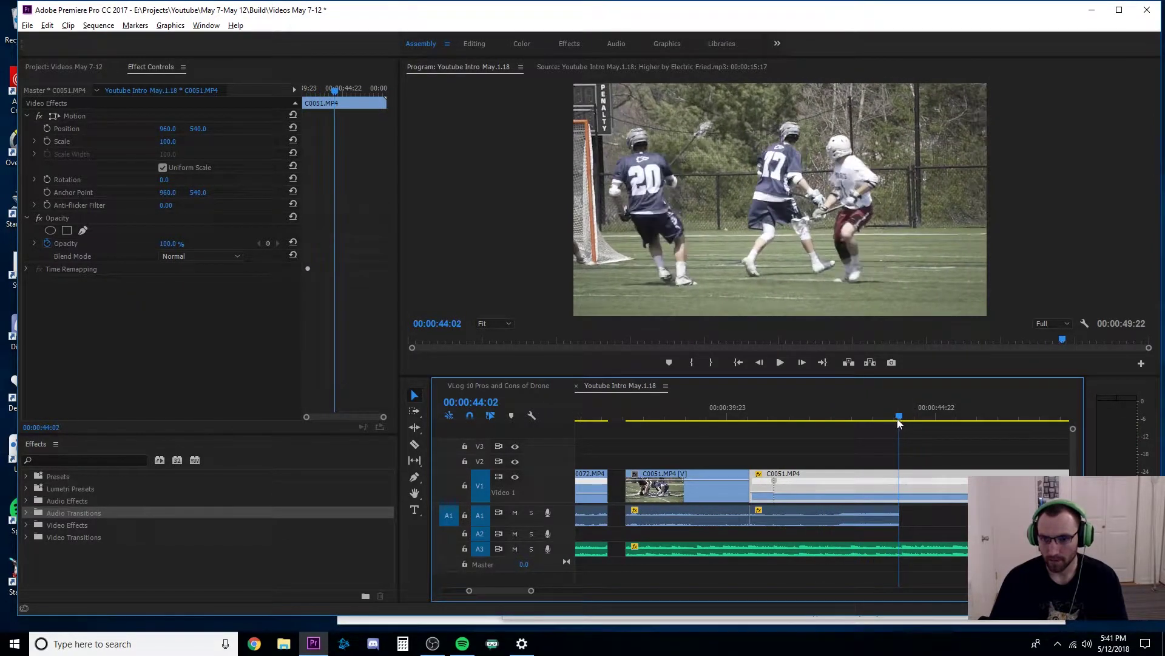
- Split C0051 at 44:03 and 45:02 and ripple-delete the piece between
{"action": "key", "text": "ctrl+k"}
{"action": "scroll", "coordinate": [915, 484], "scroll_direction": "down", "scroll_amount": 2}
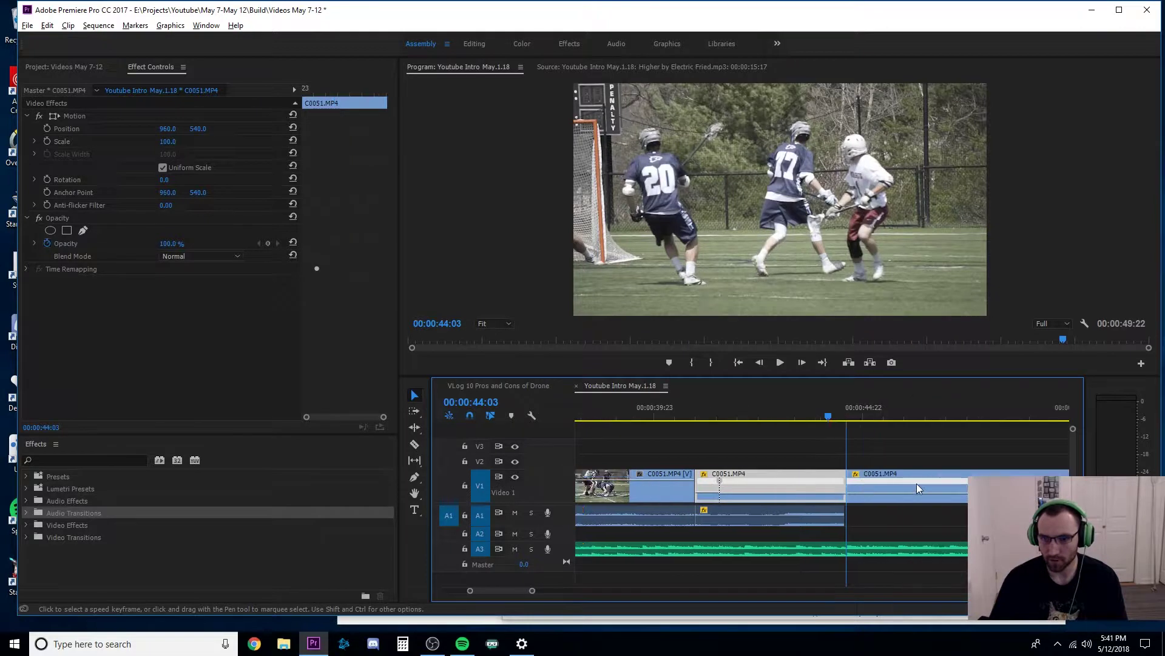
{"action": "left_click_drag", "start_coordinate": [792, 417], "coordinate": [831, 424]}
{"action": "key", "text": "ctrl+k"}
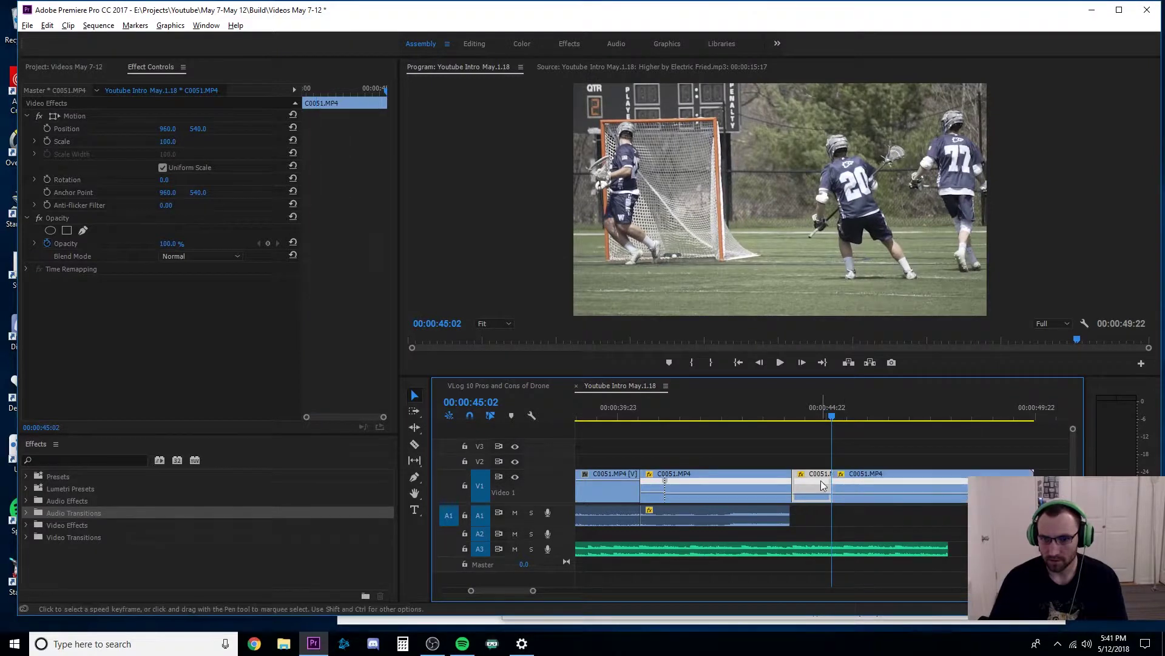
{"action": "key", "text": "Delete"}
- Play back the new jump cut from 41:16, including a full-screen view
{"action": "left_click_drag", "start_coordinate": [862, 475], "coordinate": [822, 474]}
{"action": "left_click_drag", "start_coordinate": [722, 418], "coordinate": [692, 407]}
{"action": "key", "text": "space"}
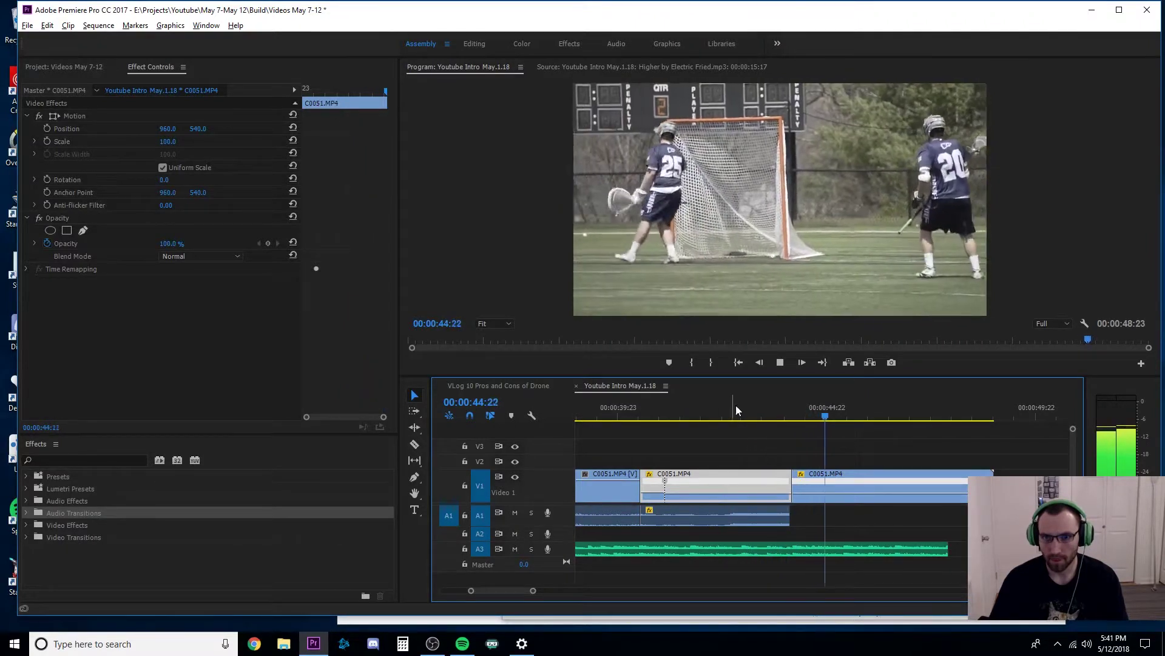
{"action": "left_click_drag", "start_coordinate": [735, 405], "coordinate": [742, 401]}
{"action": "key", "text": "space"}
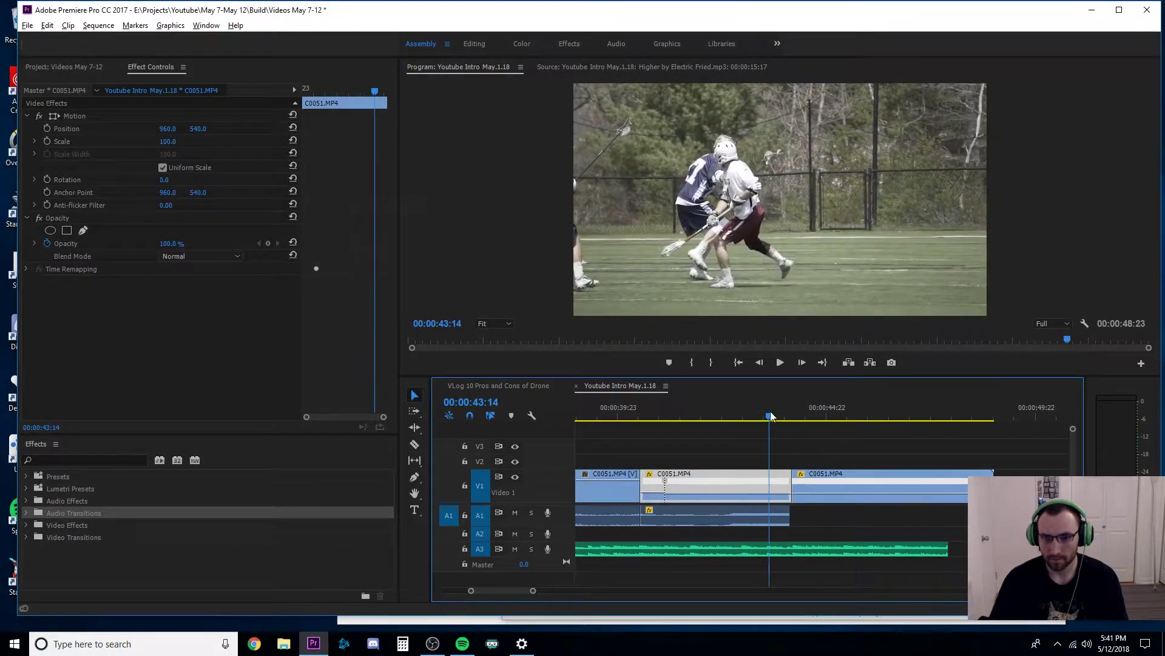
{"action": "left_click_drag", "start_coordinate": [767, 418], "coordinate": [763, 418]}
{"action": "key", "text": "space"}
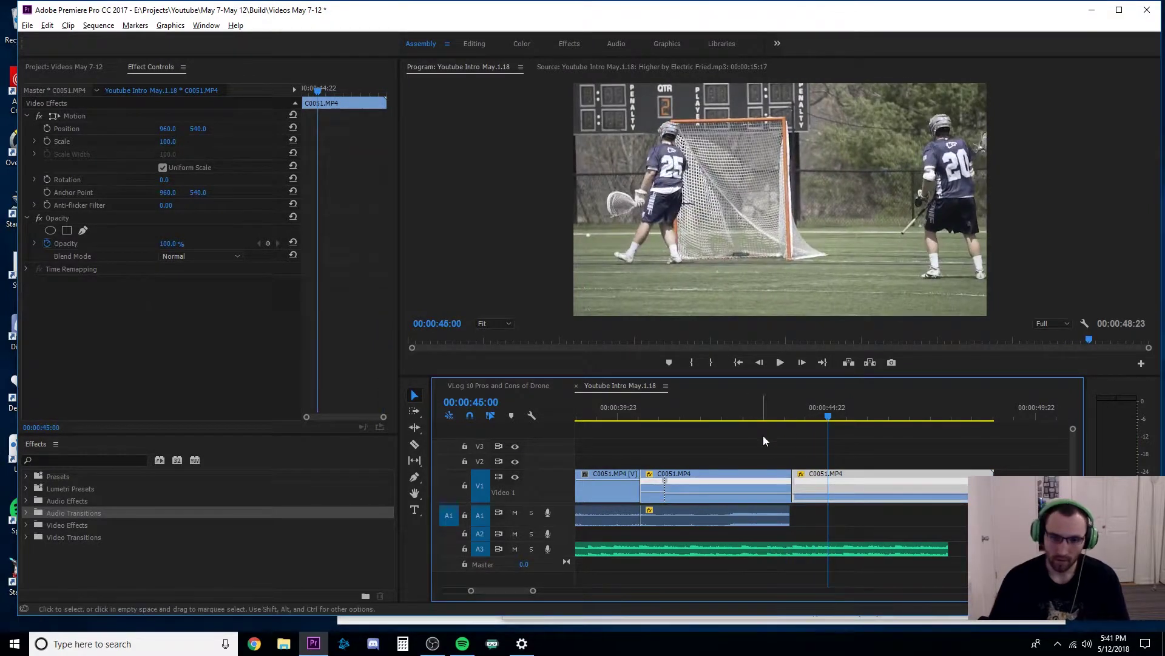
{"action": "scroll", "coordinate": [720, 418], "scroll_direction": "up", "scroll_amount": 2}
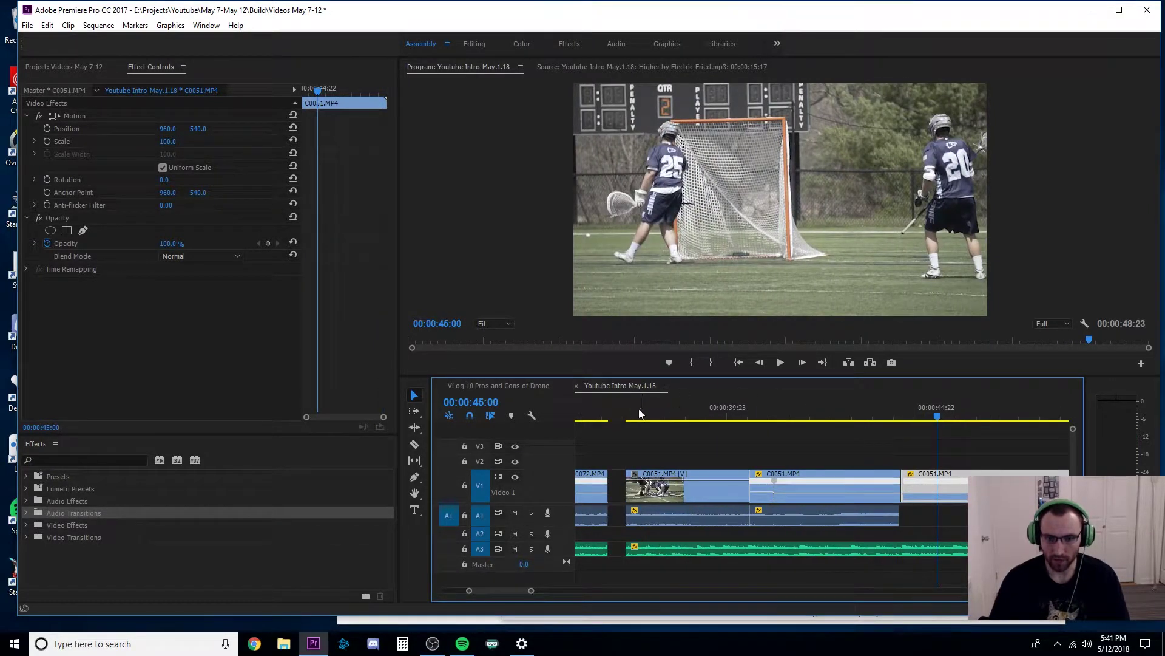
{"action": "key", "text": "space"}
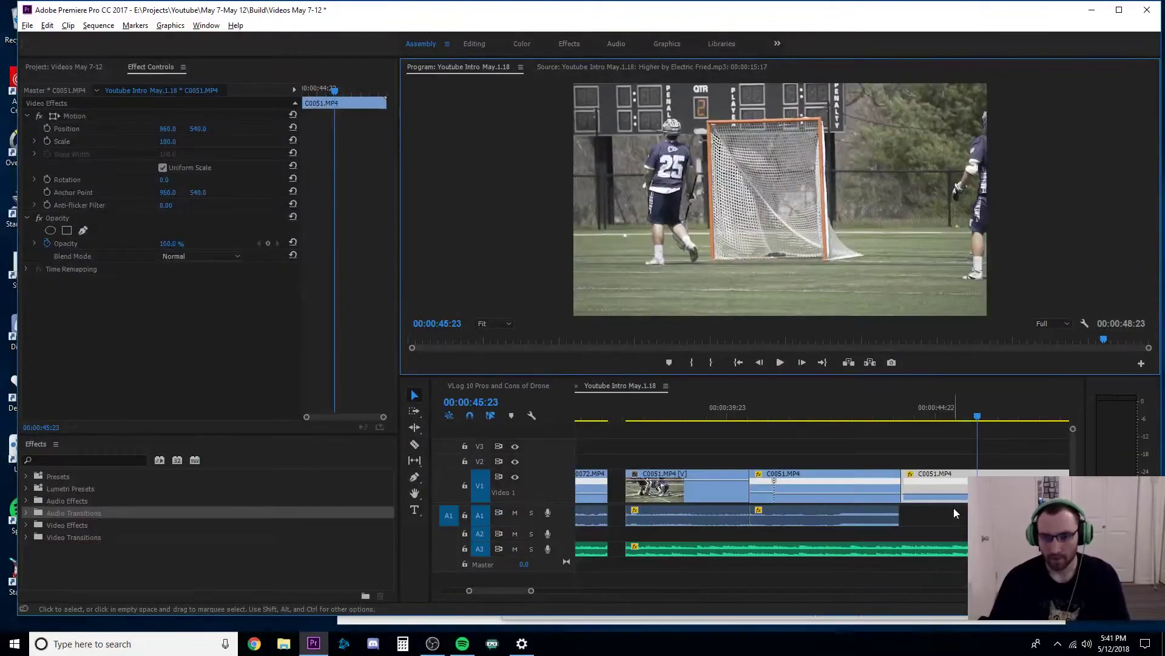
{"action": "key", "text": "="}
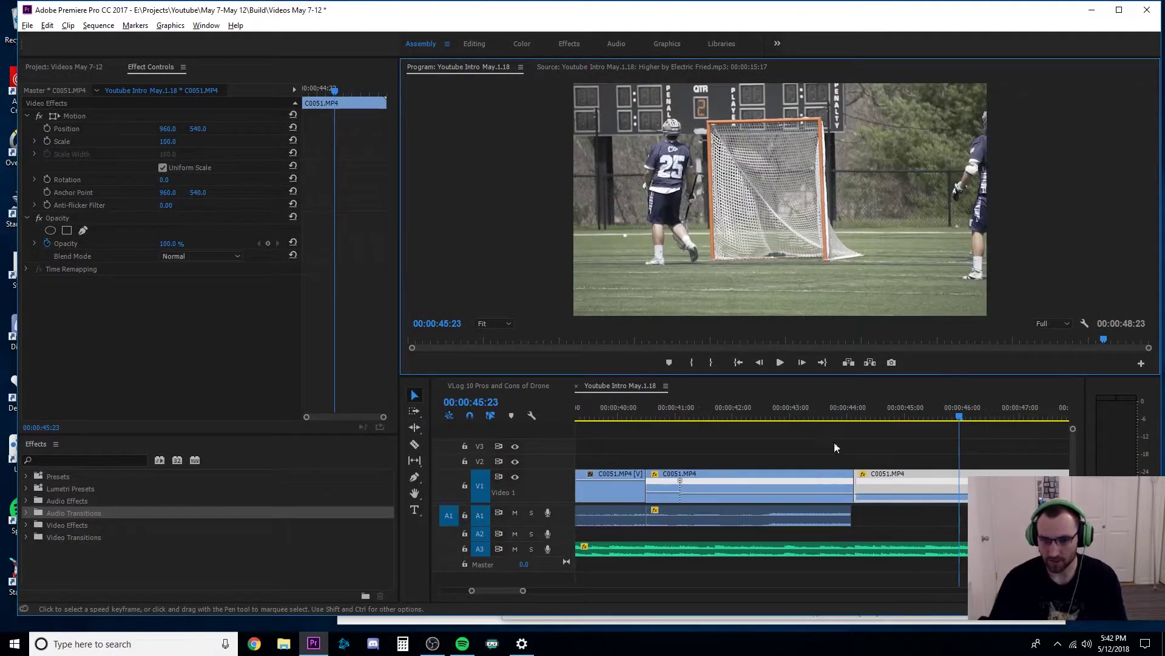
- Cut the slow-motion C0051 piece at 43:13, delete the excess, and move the next piece up to close the gap
{"action": "left_click_drag", "start_coordinate": [788, 408], "coordinate": [821, 419]}
{"action": "key", "text": "ctrl+k"}
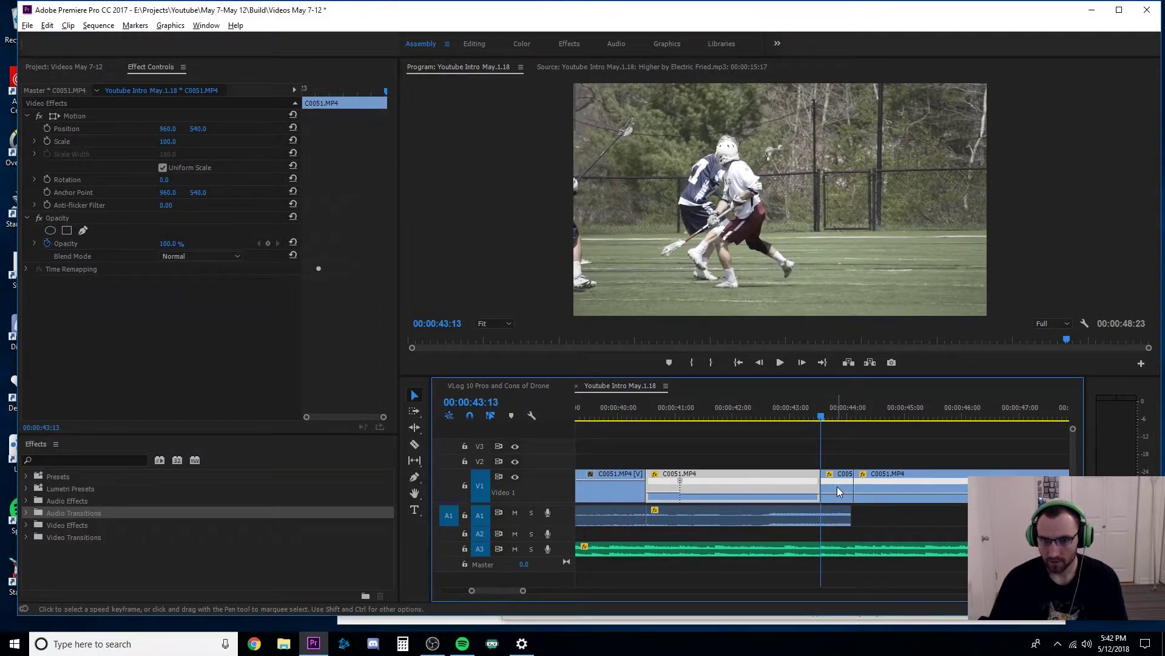
{"action": "left_click", "coordinate": [837, 486]}
{"action": "key", "text": "Delete"}
{"action": "left_click_drag", "start_coordinate": [887, 483], "coordinate": [854, 482]}
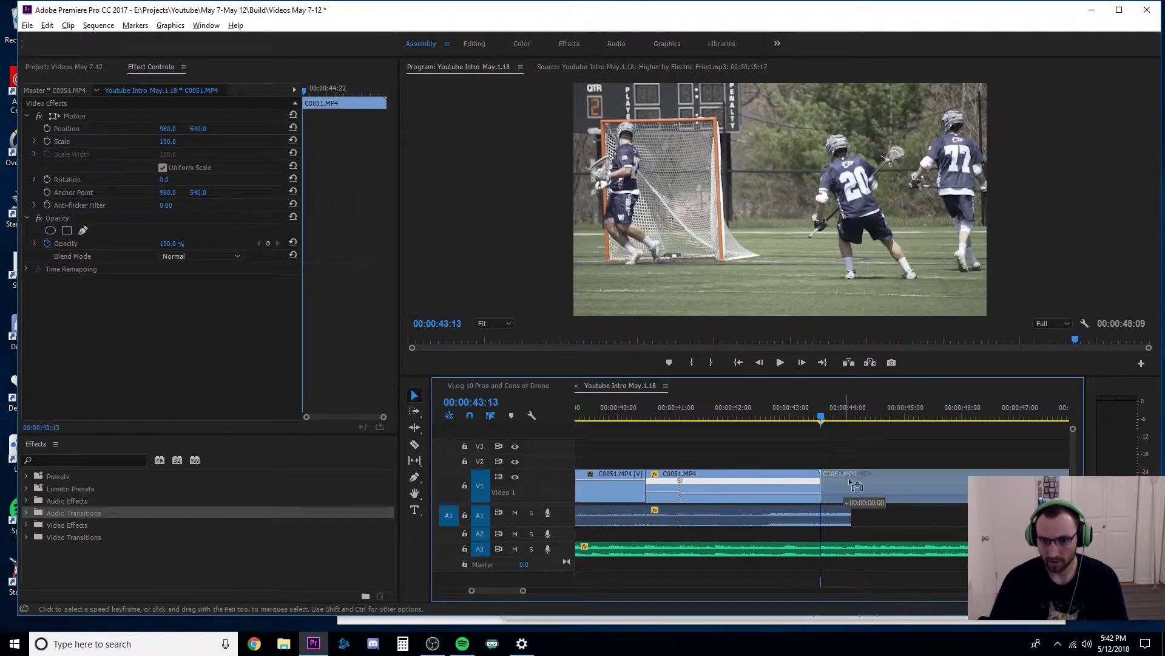
{"action": "left_click_drag", "start_coordinate": [849, 478], "coordinate": [822, 480]}
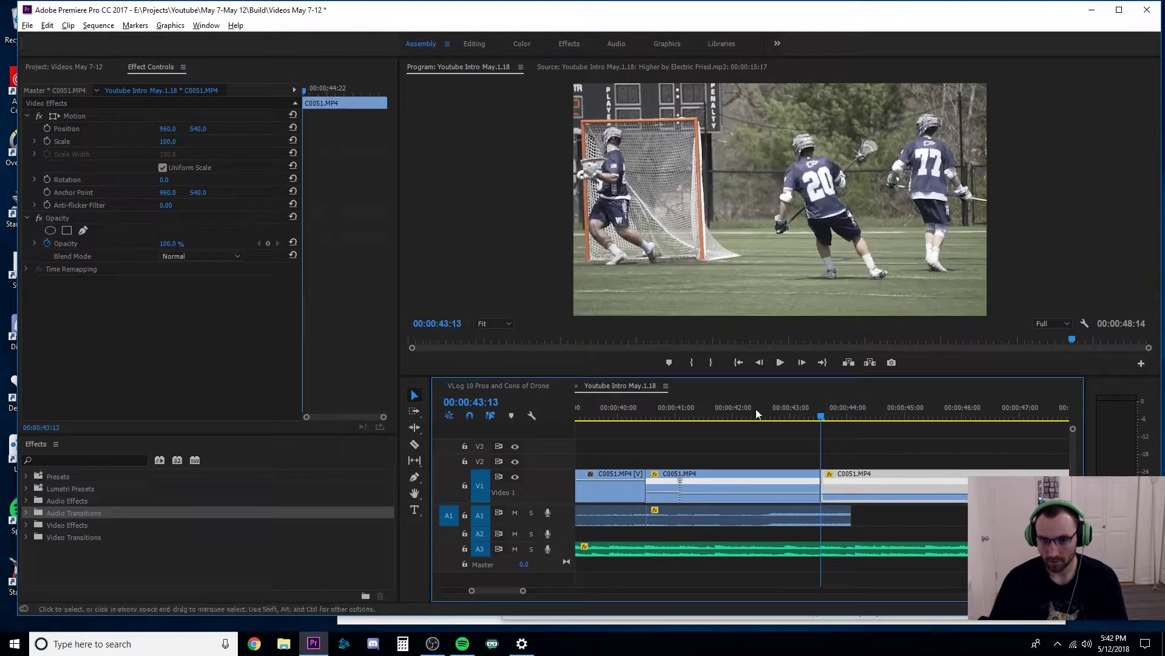
- Play back the sequence from the start of C0051 to find the end point near 46:15
{"action": "key", "text": "Up"}
{"action": "key", "text": "Up"}
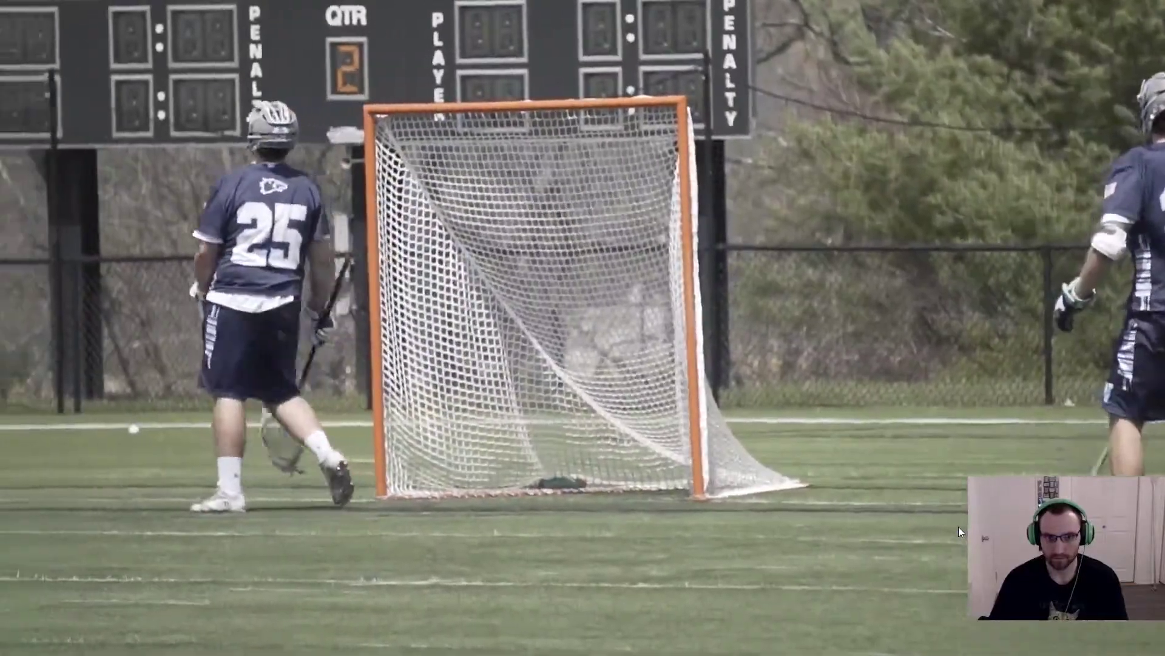
{"action": "key", "text": "ctrl+grave"}
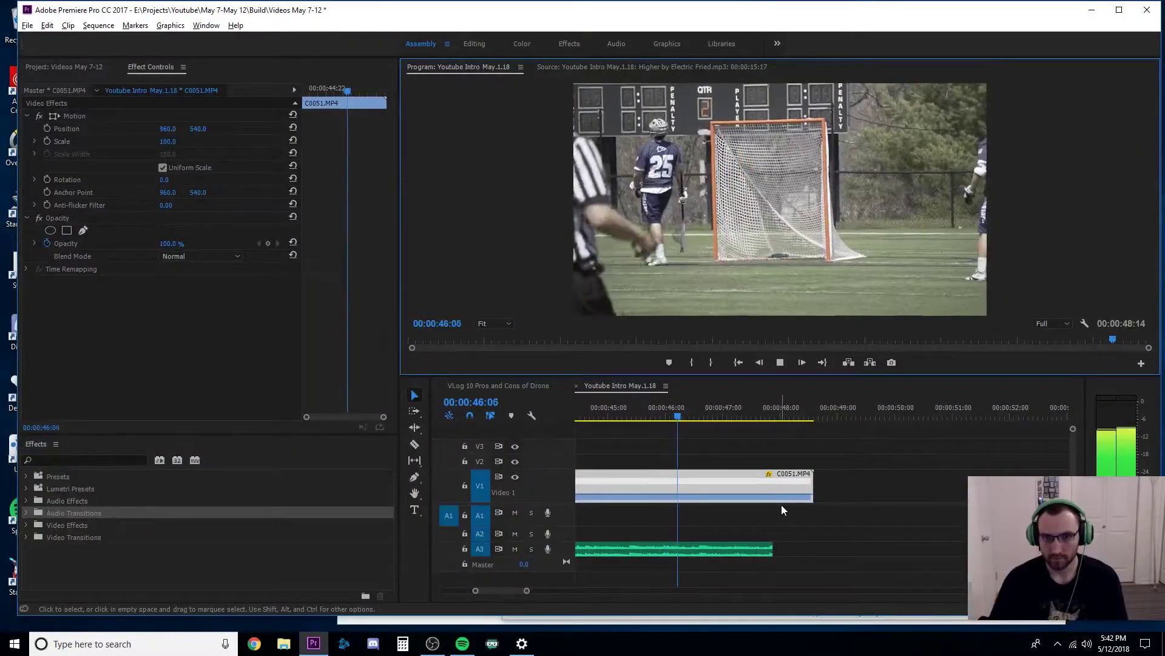
{"action": "key", "text": "space"}
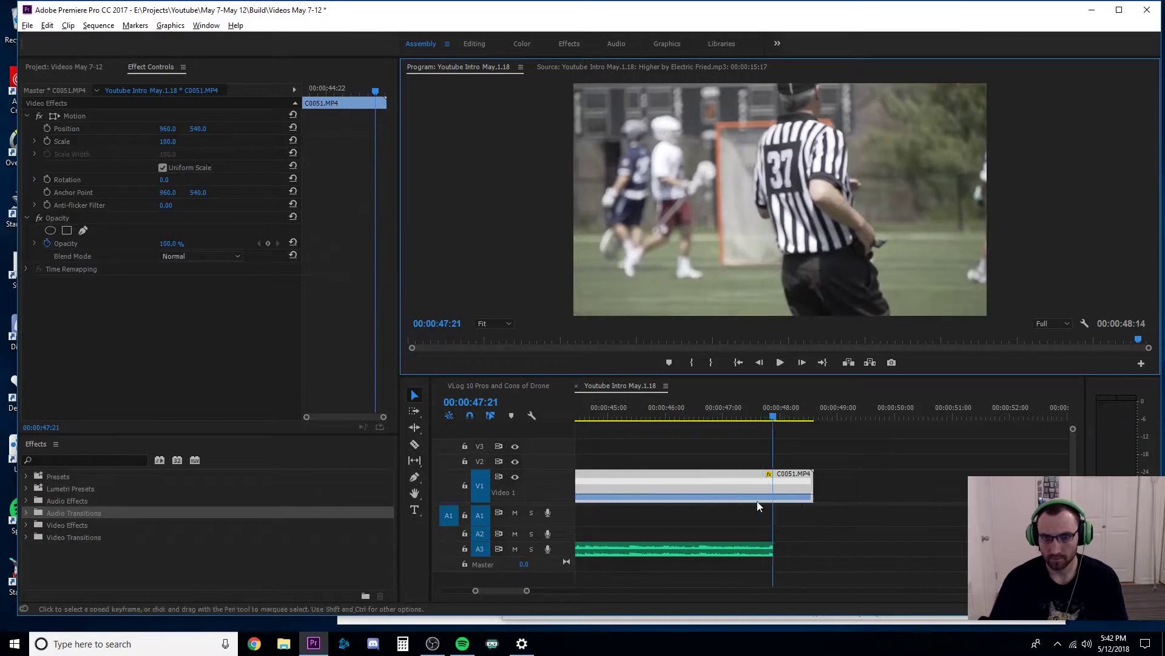
{"action": "scroll", "coordinate": [745, 497], "scroll_direction": "up", "scroll_amount": 3}
{"action": "left_click_drag", "start_coordinate": [877, 418], "coordinate": [802, 417]}
{"action": "key", "text": "space"}
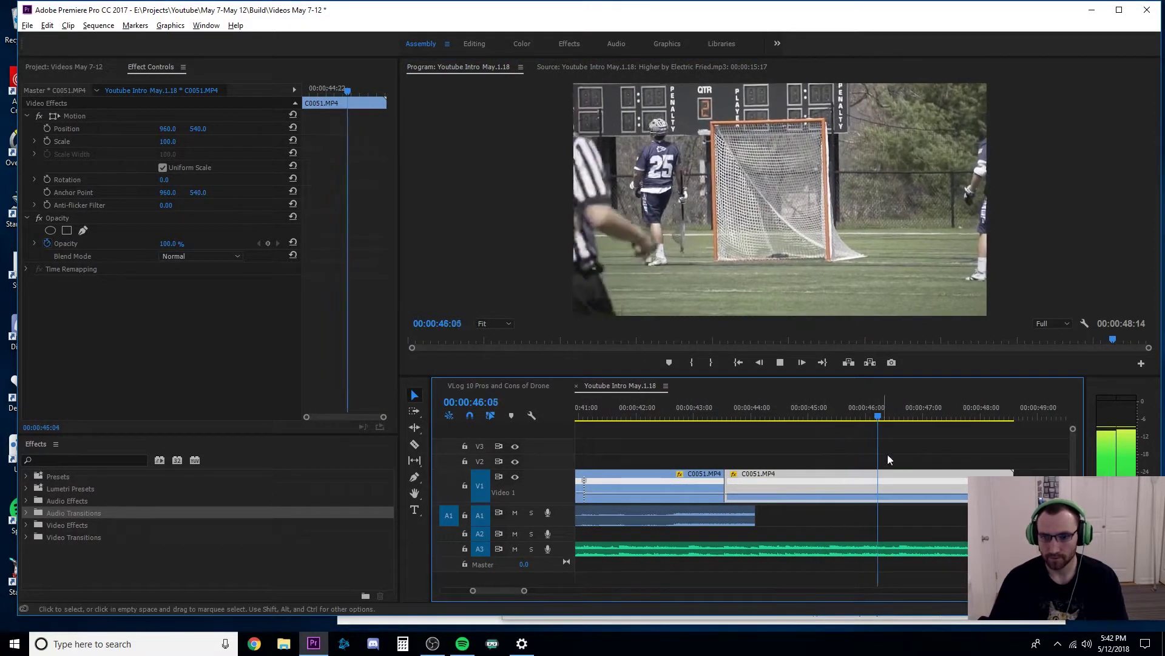
{"action": "key", "text": "space"}
- Trim the last C0051 clip and the A3 music to end at 46:14
{"action": "left_click", "coordinate": [899, 417]}
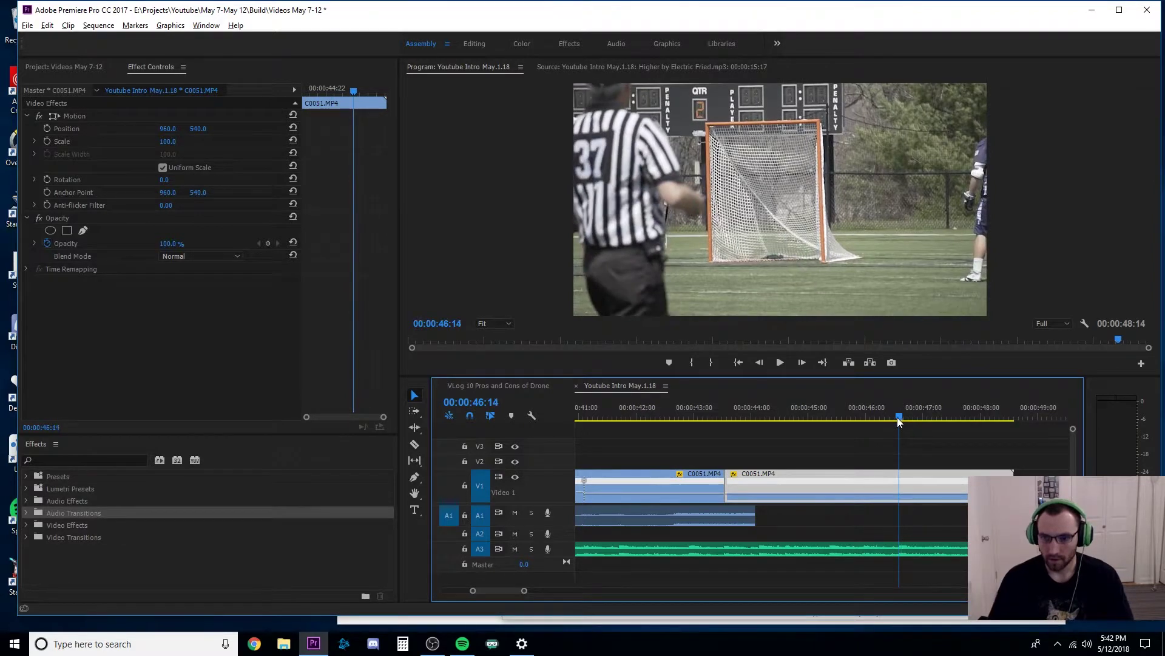
{"action": "left_click_drag", "start_coordinate": [1012, 488], "coordinate": [908, 497]}
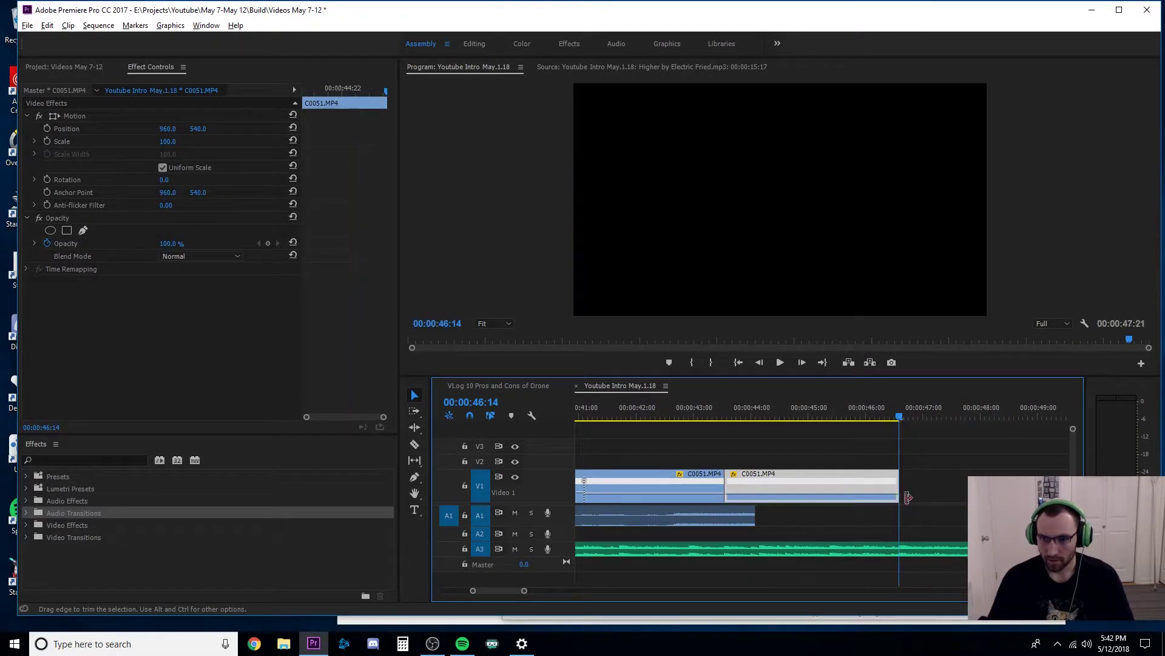
{"action": "key", "text": "minus"}
{"action": "left_click_drag", "start_coordinate": [965, 548], "coordinate": [919, 542]}
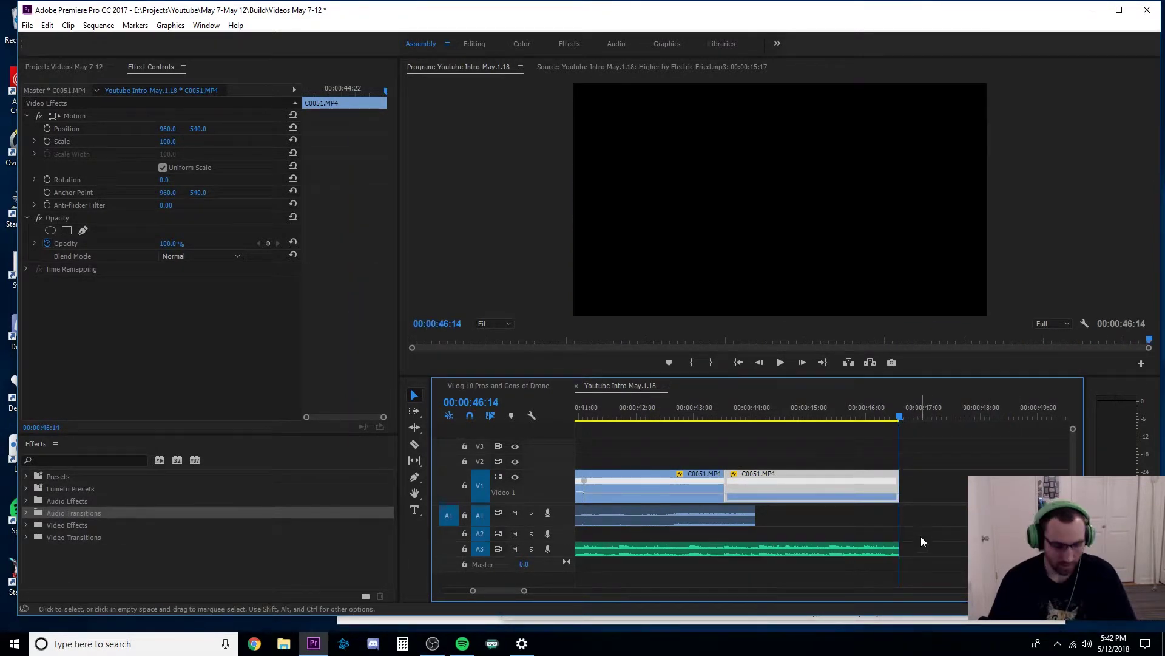
{"action": "left_click", "coordinate": [913, 530]}
{"action": "key", "text": "minus"}
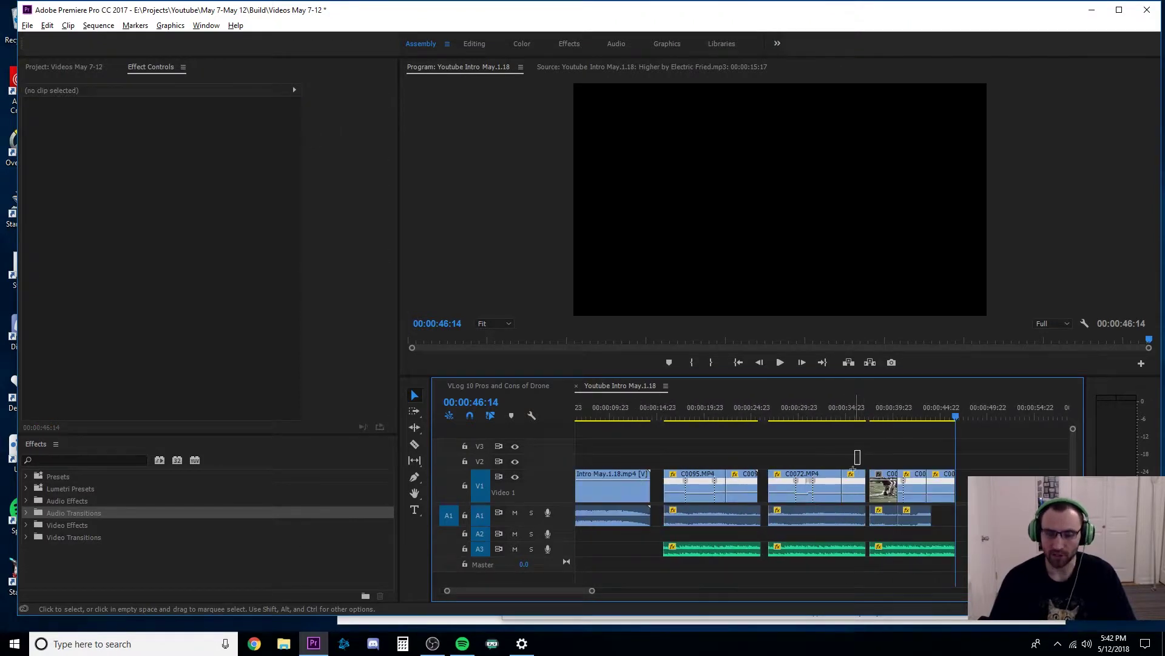
- Slide the C0072 video, audio and music left to close the gap
{"action": "left_click_drag", "start_coordinate": [855, 464], "coordinate": [769, 556]}
{"action": "left_click_drag", "start_coordinate": [786, 481], "coordinate": [787, 485]}
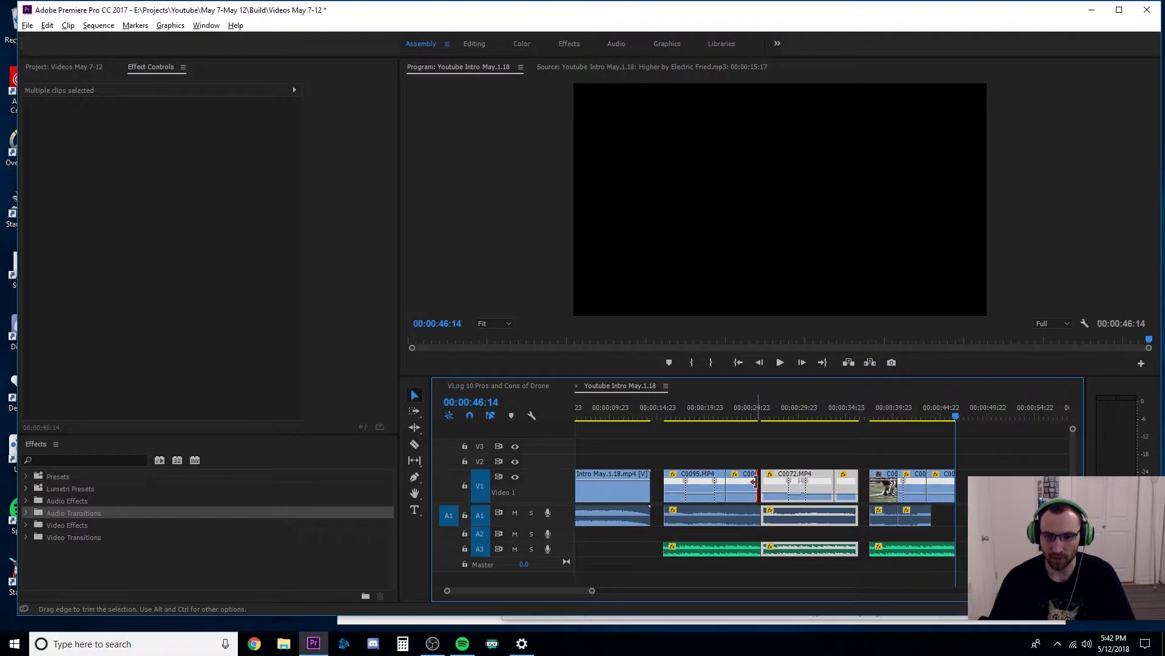
{"action": "left_click", "coordinate": [763, 478]}
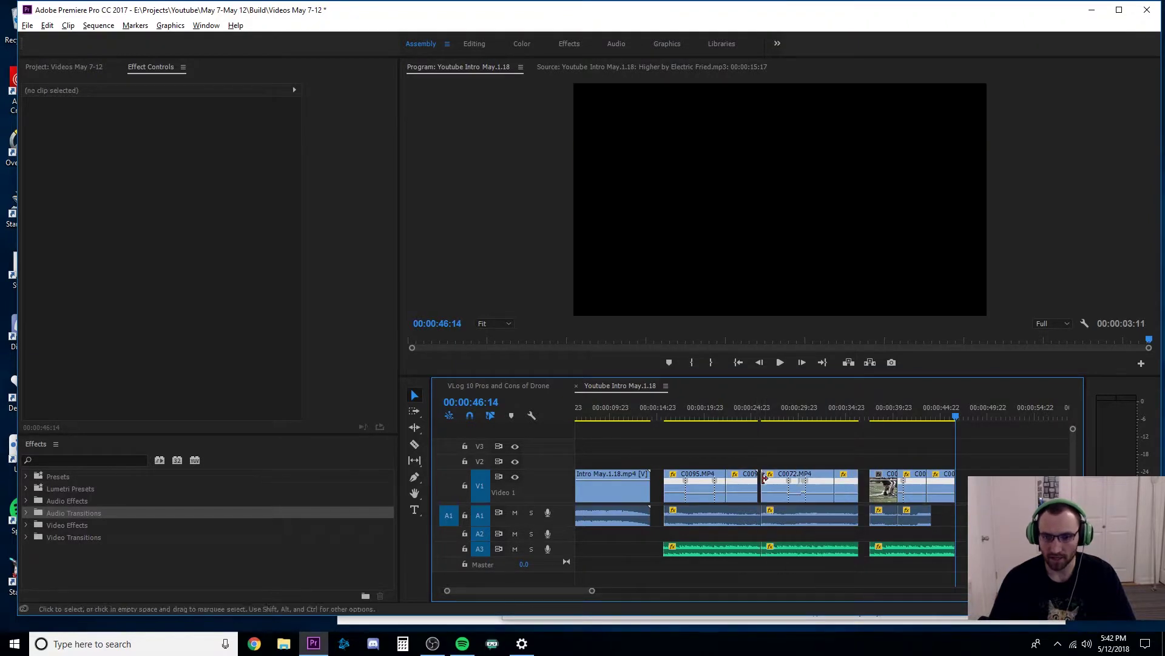
- Slide the last clip group (V1, A1, A3) left against the C0072 clips
{"action": "left_click_drag", "start_coordinate": [962, 459], "coordinate": [887, 526]}
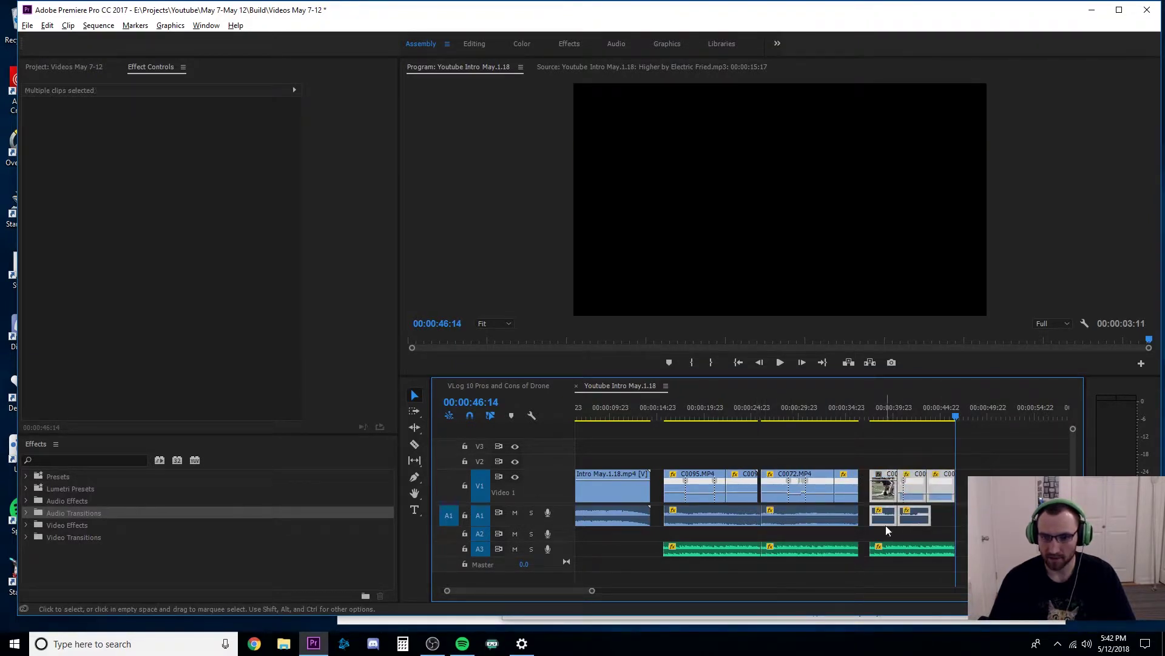
{"action": "left_click_drag", "start_coordinate": [970, 451], "coordinate": [875, 556]}
{"action": "left_click_drag", "start_coordinate": [883, 497], "coordinate": [872, 496]}
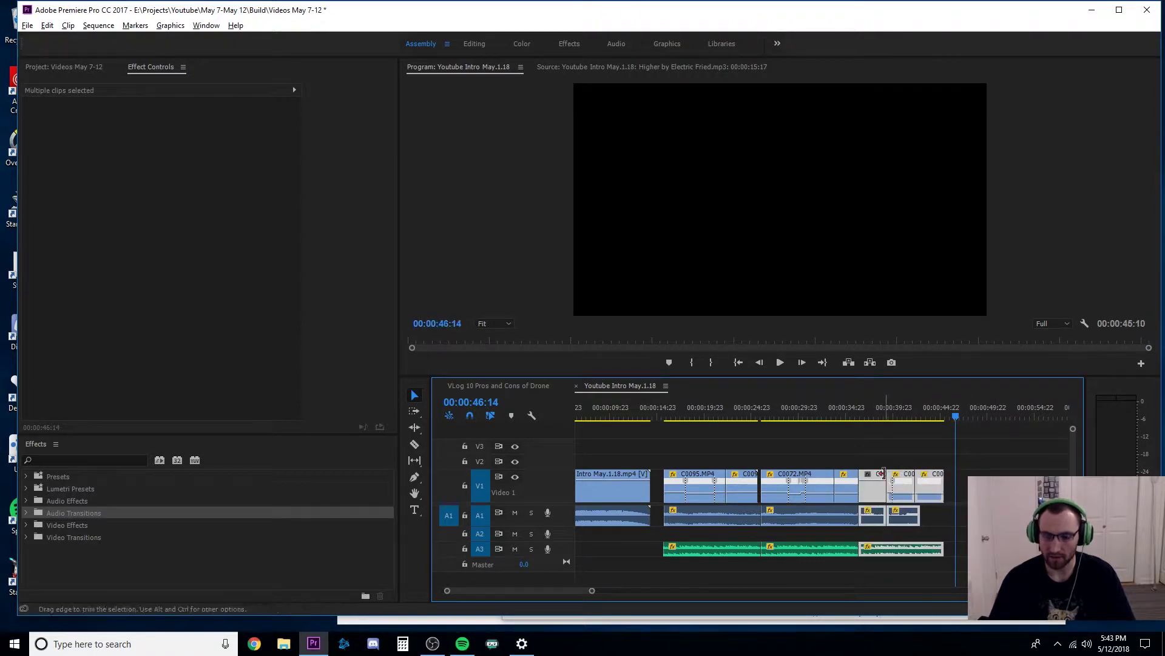
{"action": "left_click", "coordinate": [704, 435]}
{"action": "left_click", "coordinate": [666, 417]}
{"action": "key", "text": "Left"}
{"action": "key", "text": "Left"}
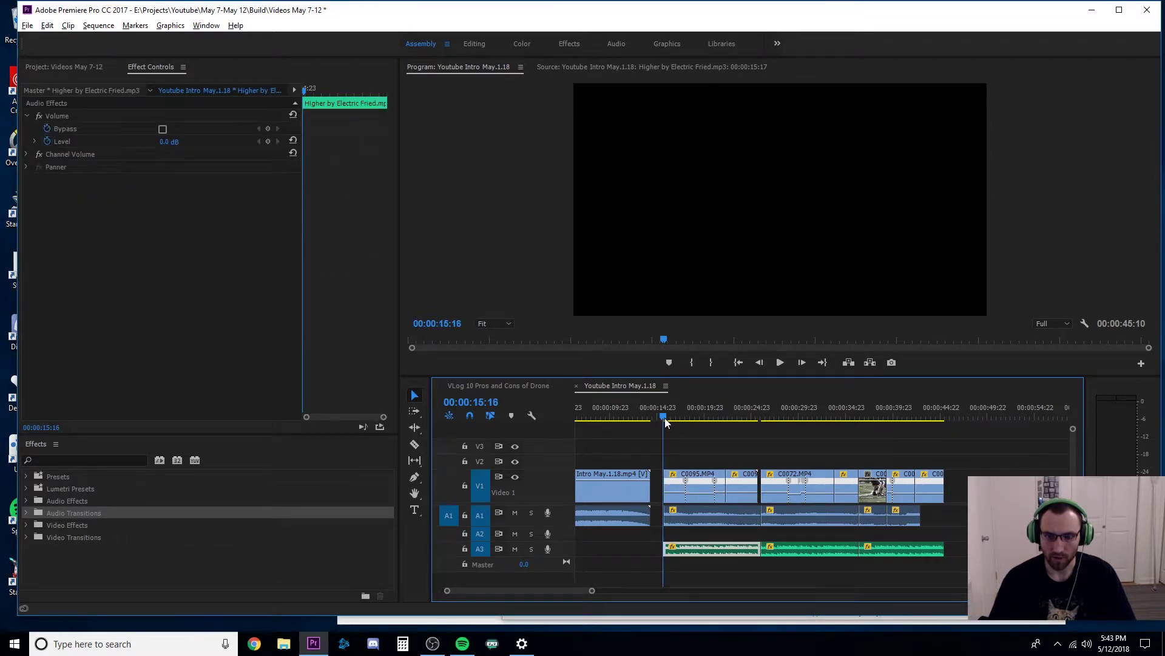